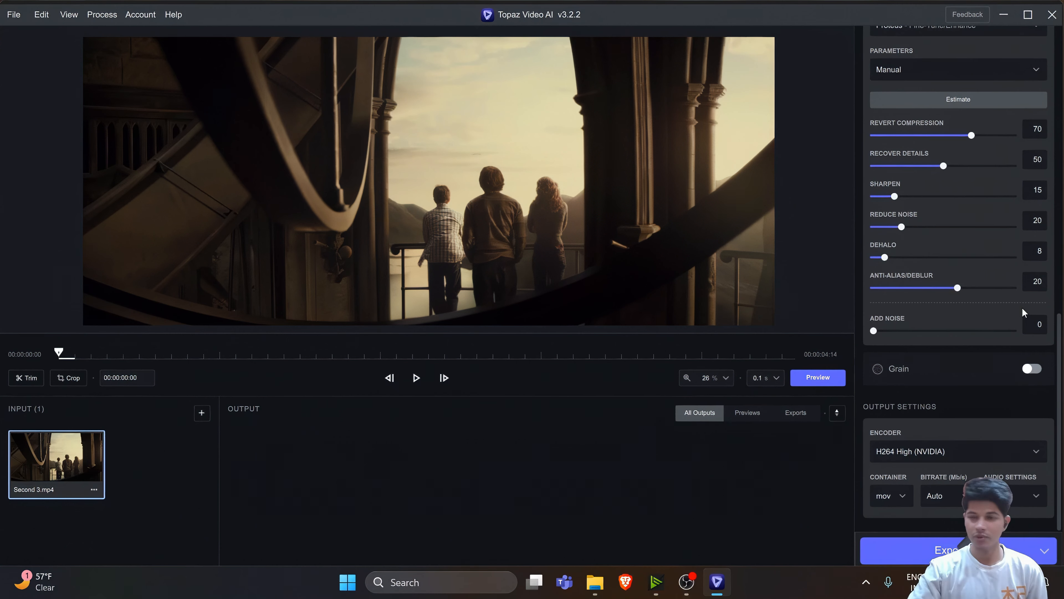
Step: Set the output frame rate of the Second 3.mp4 clip to 60 FPS
{"action": "scroll", "coordinate": [1023, 309], "scroll_direction": "up", "scroll_amount": 5}
{"action": "scroll", "coordinate": [941, 318], "scroll_direction": "up", "scroll_amount": 10}
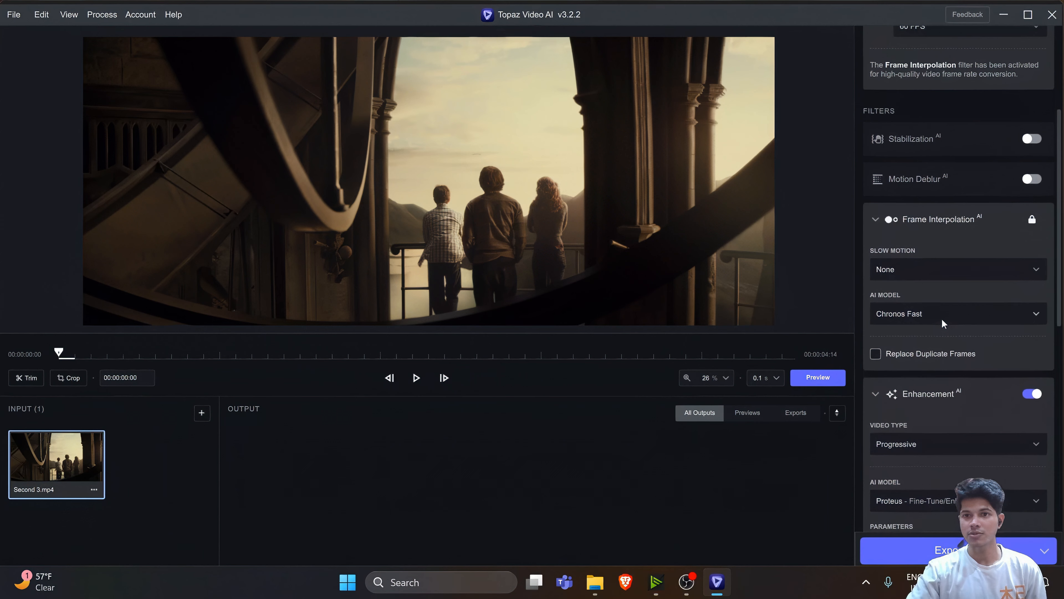
{"action": "left_click", "coordinate": [948, 219]}
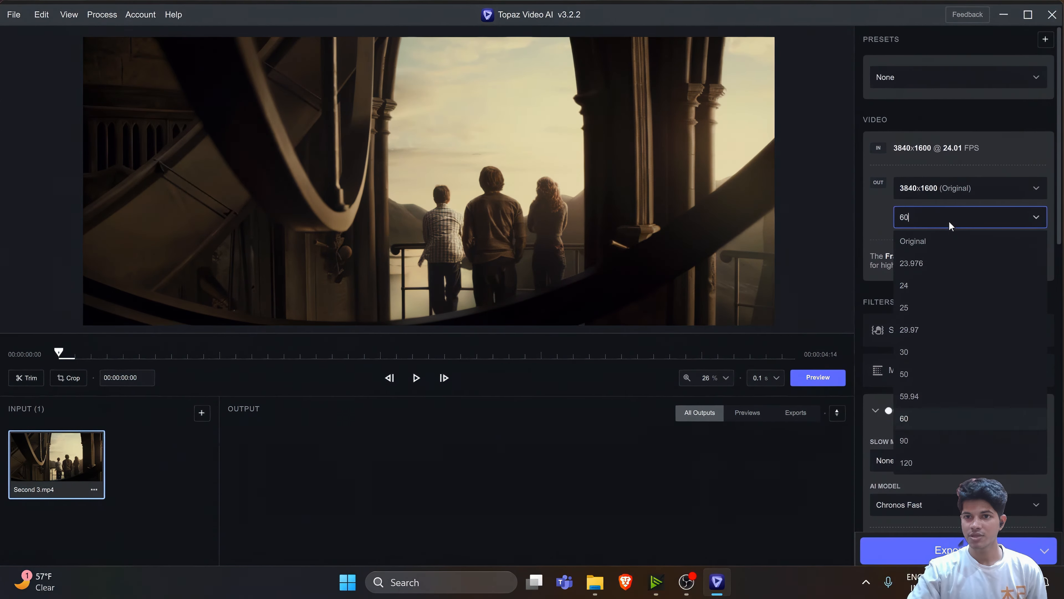
{"action": "left_click", "coordinate": [927, 417]}
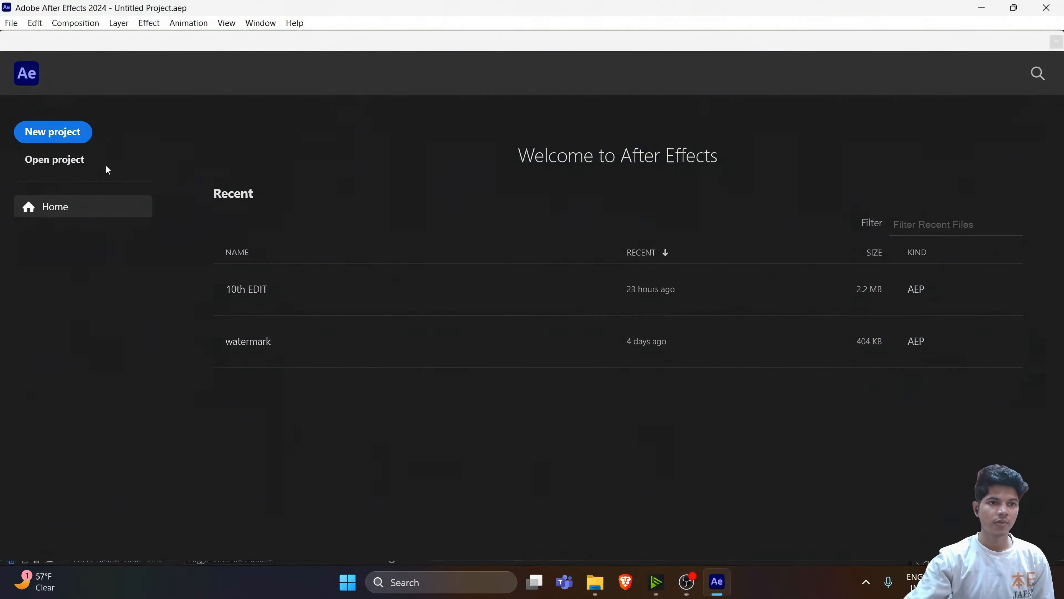
Step: In After Effects, start a new project and create composition Comp 1 at 1080 x 1260 px, 60 fps, one minute long
{"action": "left_click", "coordinate": [71, 137]}
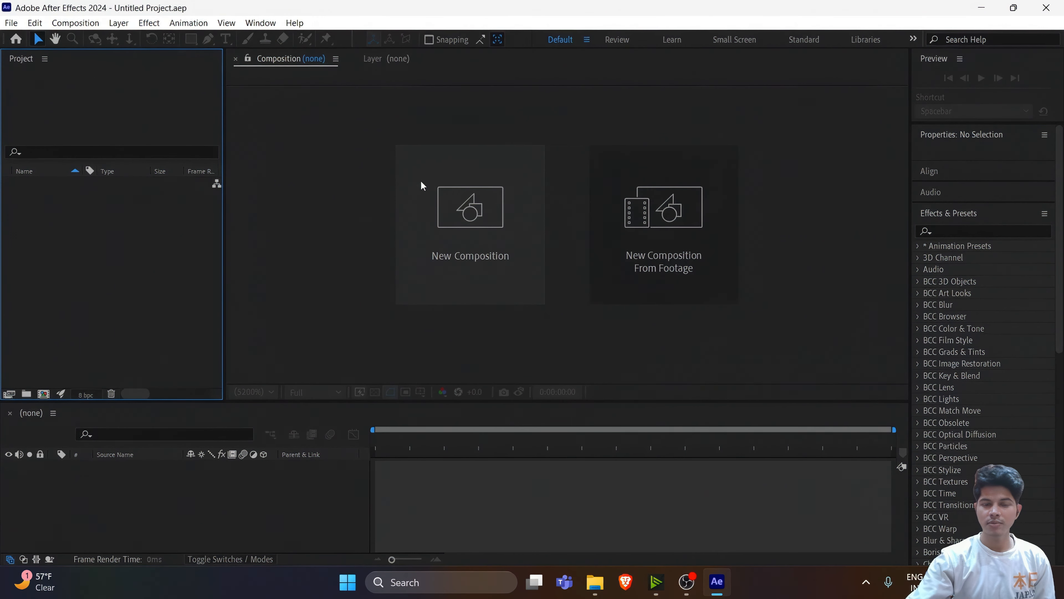
{"action": "left_click", "coordinate": [449, 193]}
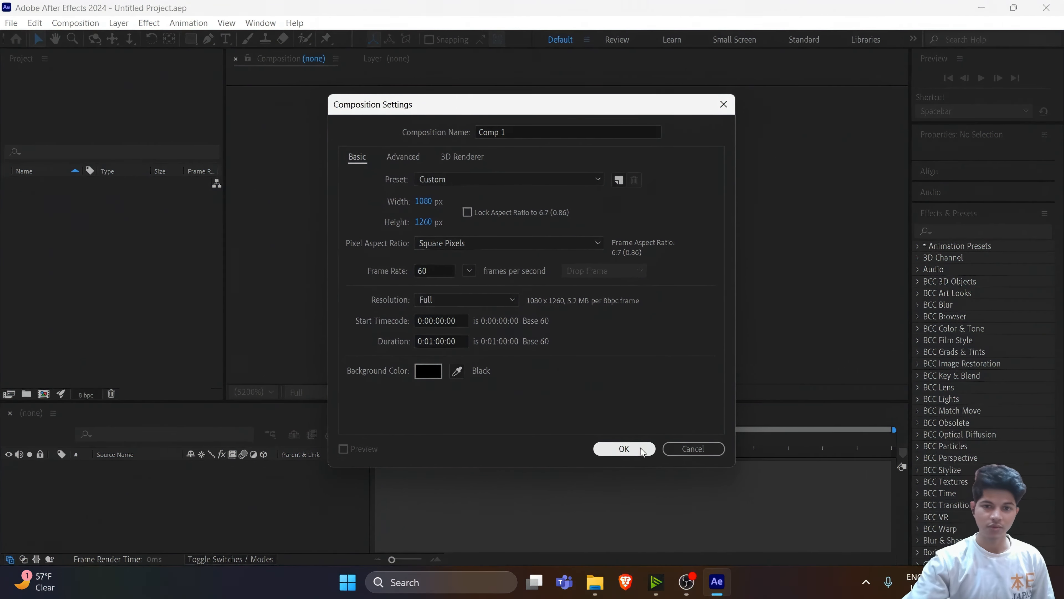
{"action": "left_click", "coordinate": [626, 448]}
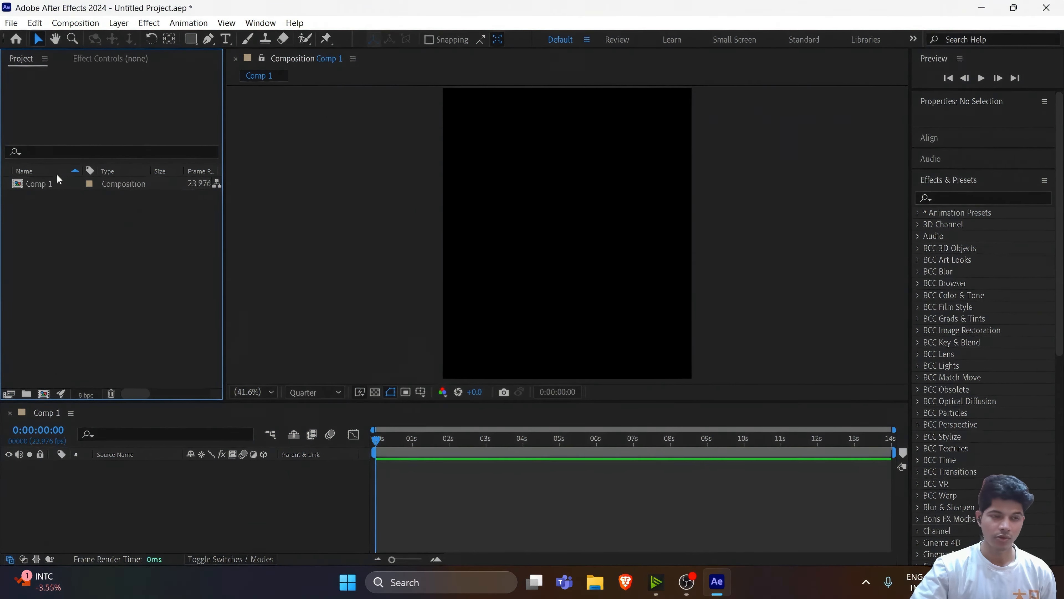
Step: Import all video clips from the Clips folder as footage, plus the life force.mp3 audio file
{"action": "left_click", "coordinate": [10, 22]}
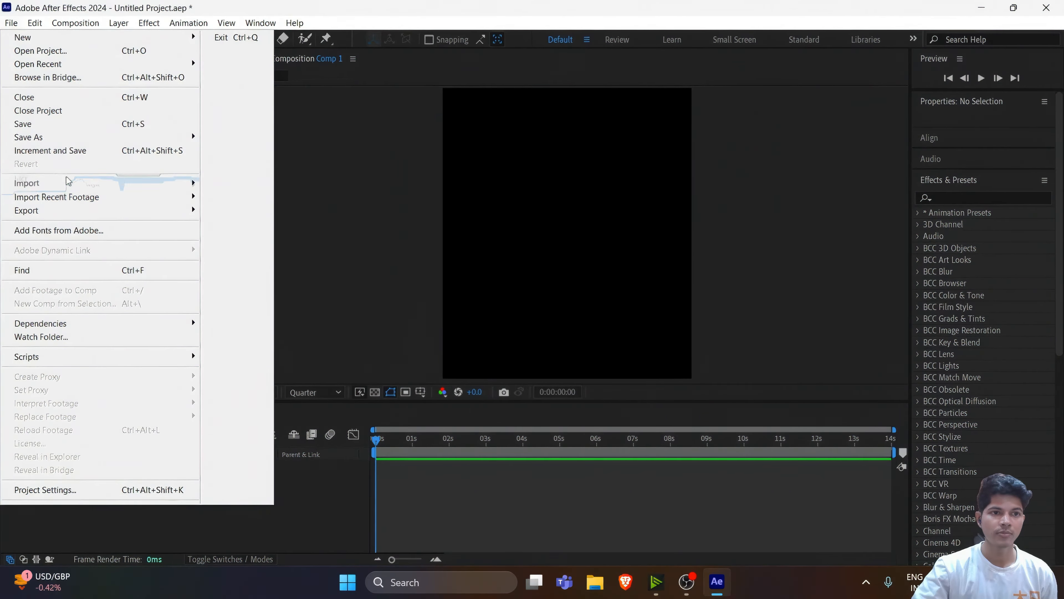
{"action": "mouse_move", "coordinate": [71, 183]}
{"action": "left_click", "coordinate": [246, 184]}
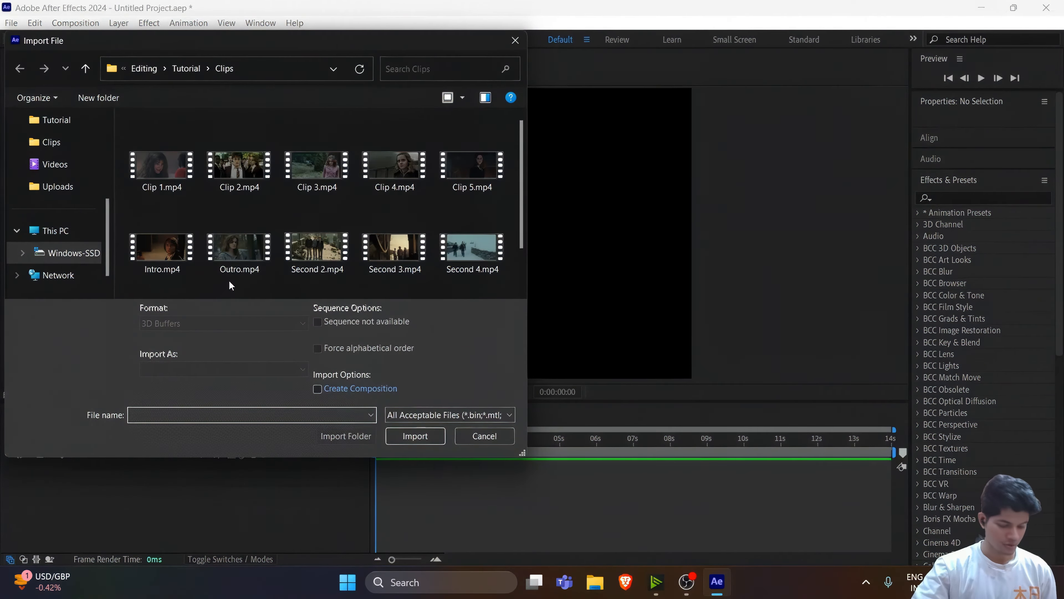
{"action": "key", "text": "ctrl+a"}
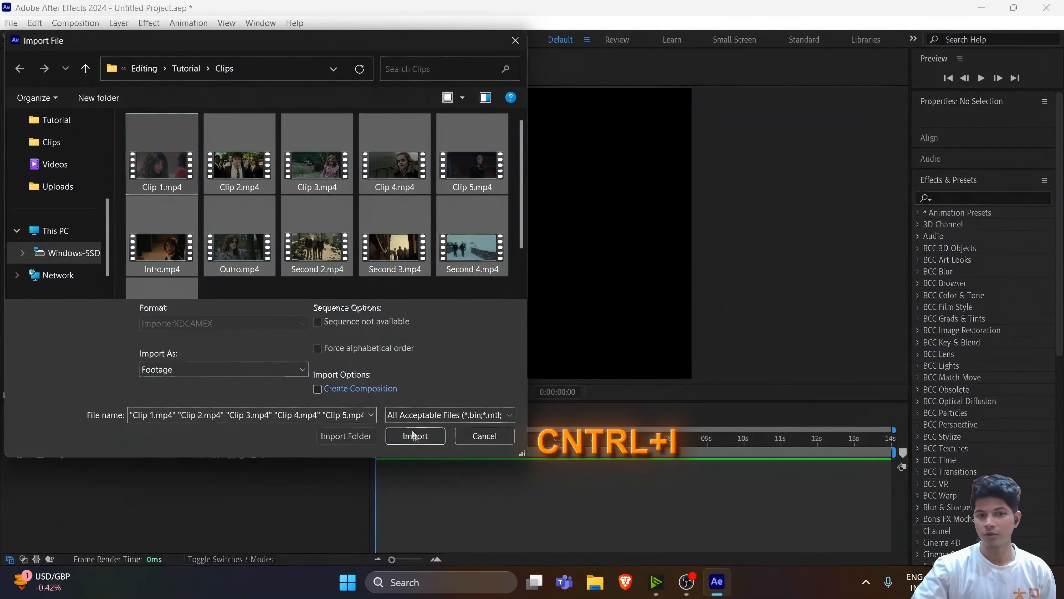
{"action": "left_click", "coordinate": [419, 438]}
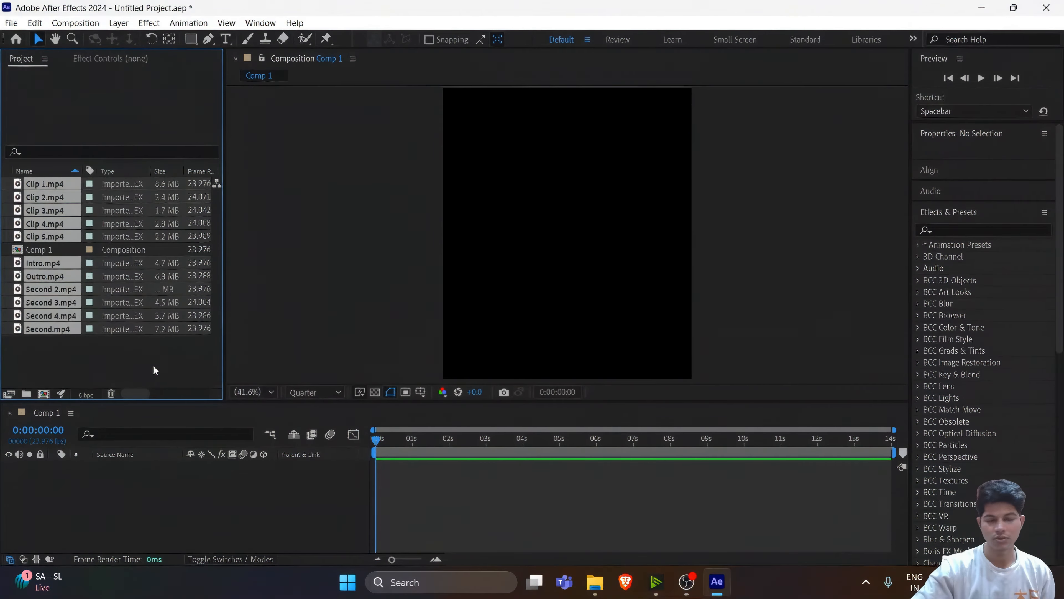
{"action": "double_click", "coordinate": [153, 364]}
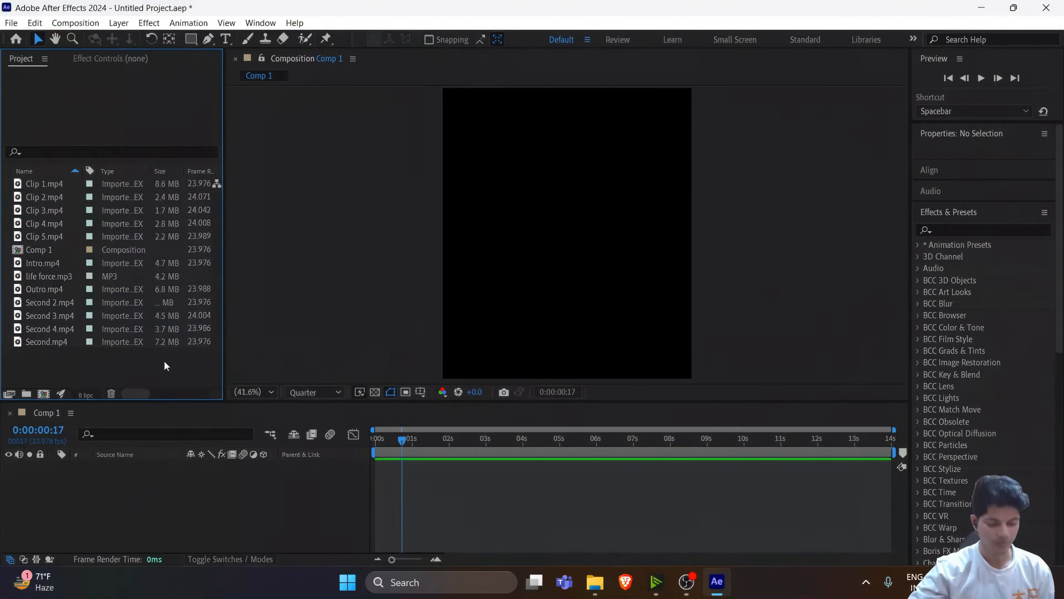
Step: Add all imported clips and the audio file, without Comp 1 itself, to the composition's timeline
{"action": "key", "text": "ctrl+a"}
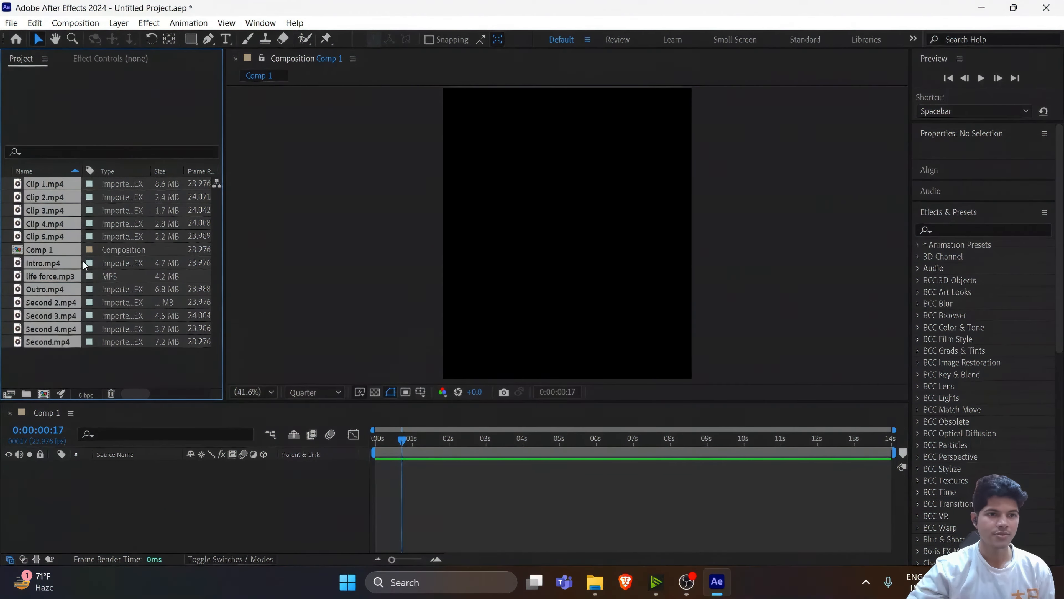
{"action": "left_click", "coordinate": [64, 254], "text": "ctrl"}
{"action": "left_click_drag", "start_coordinate": [121, 283], "coordinate": [152, 485]}
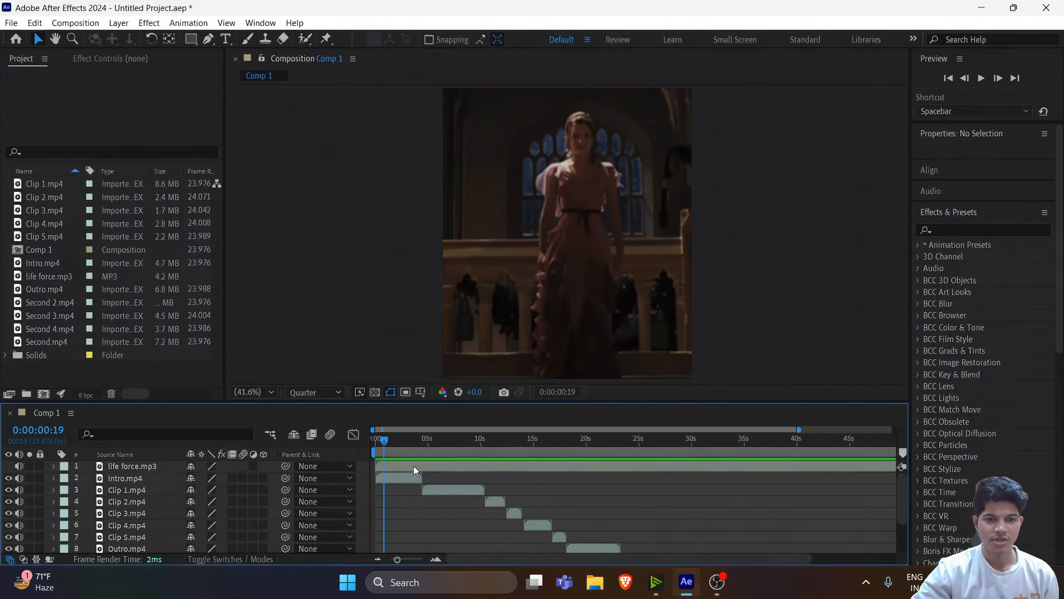
Step: Convert the audio of the life force.mp3 layer to keyframes
{"action": "left_click", "coordinate": [413, 469]}
{"action": "right_click", "coordinate": [413, 466]}
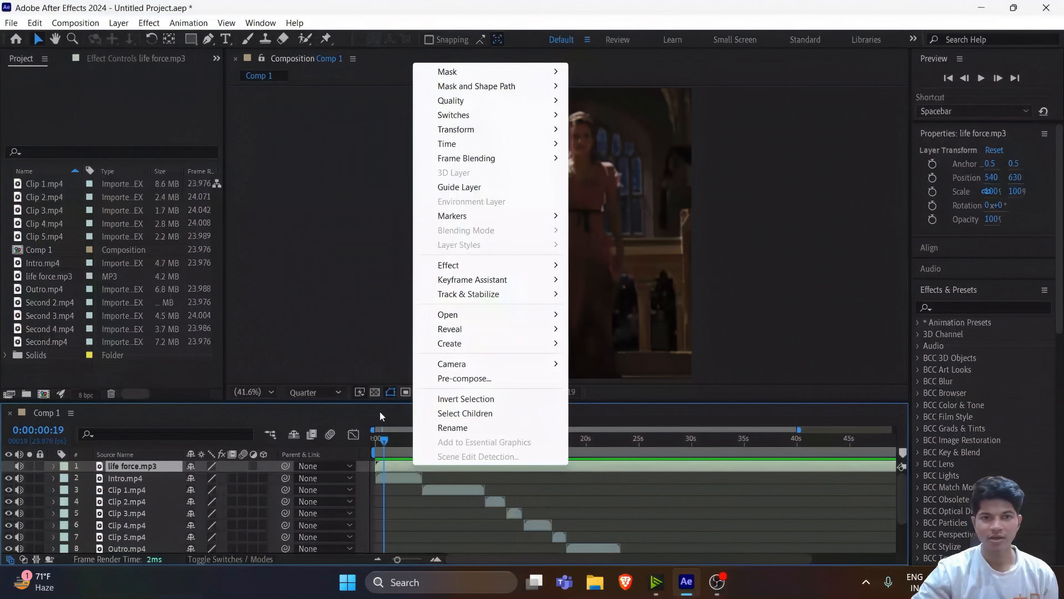
{"action": "mouse_move", "coordinate": [487, 284]}
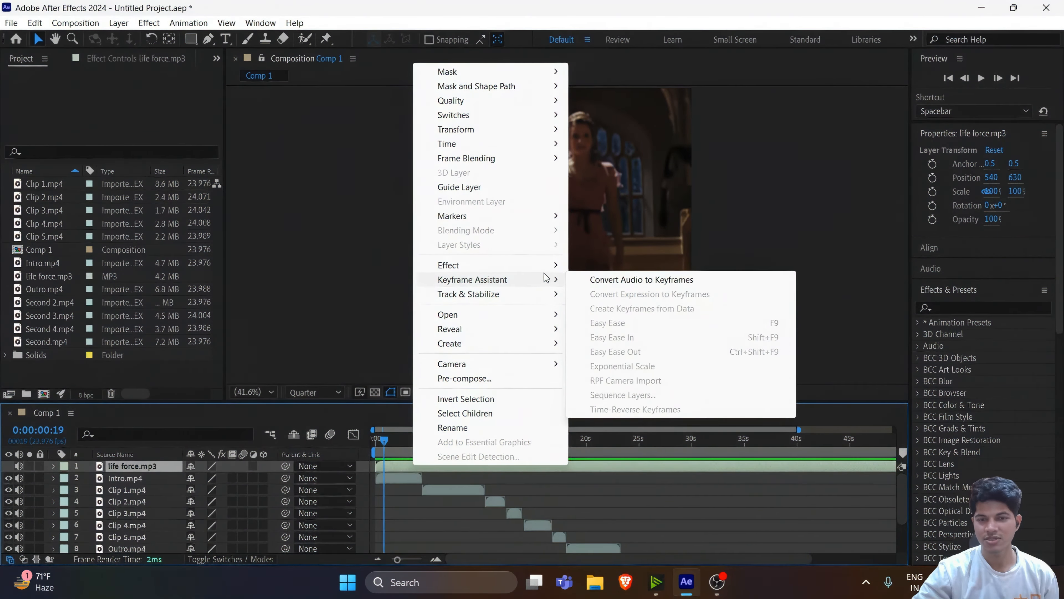
{"action": "left_click", "coordinate": [623, 280]}
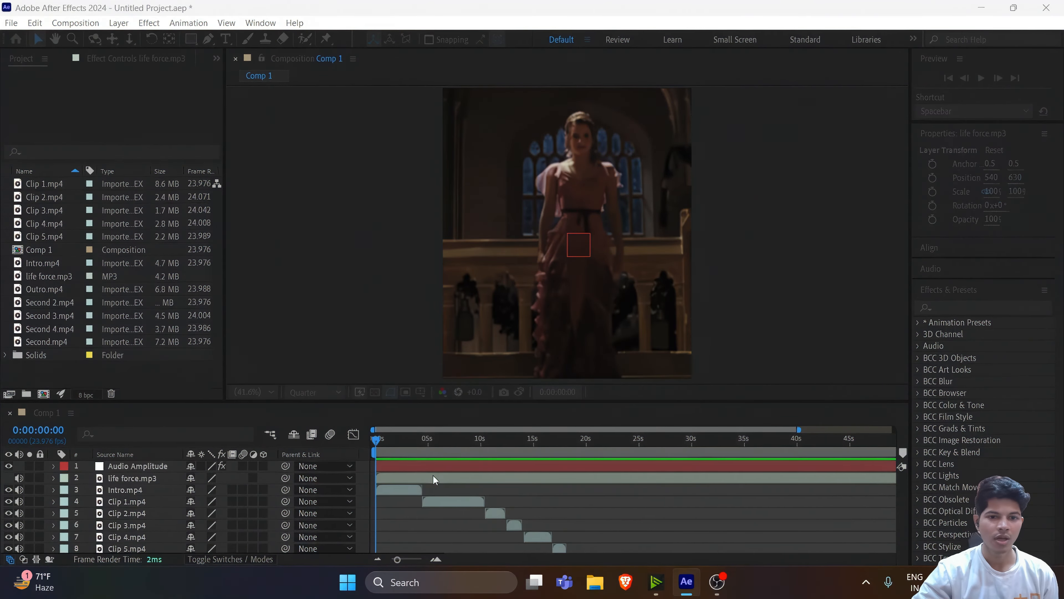
{"action": "left_click", "coordinate": [561, 298]}
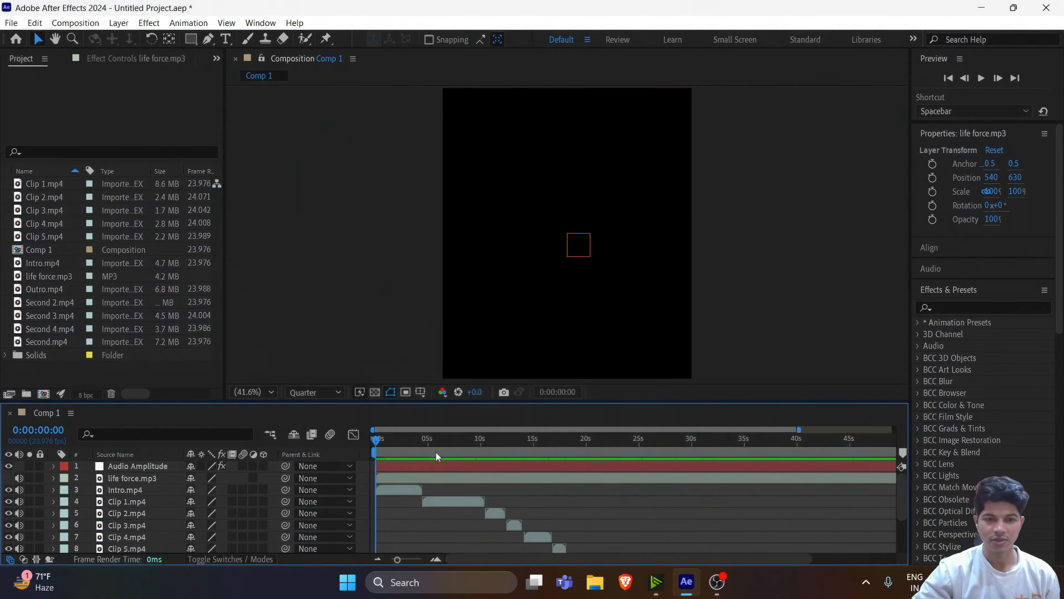
Step: Reveal the Both Channels effect of the Audio Amplitude layer and display its Slider curve in the Graph Editor
{"action": "left_click", "coordinate": [433, 453]}
{"action": "left_click", "coordinate": [447, 462]}
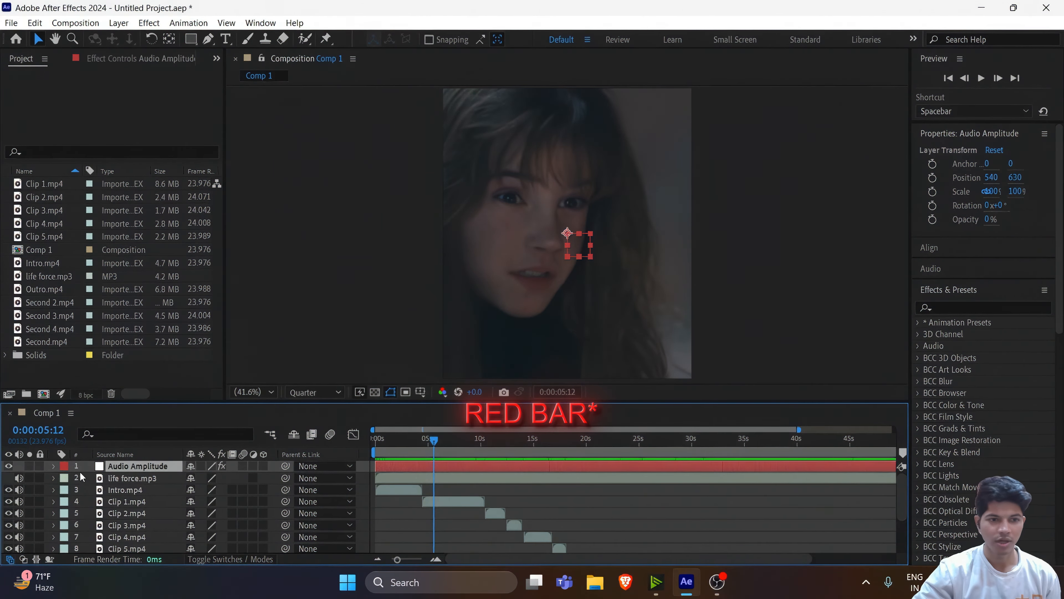
{"action": "left_click", "coordinate": [54, 466]}
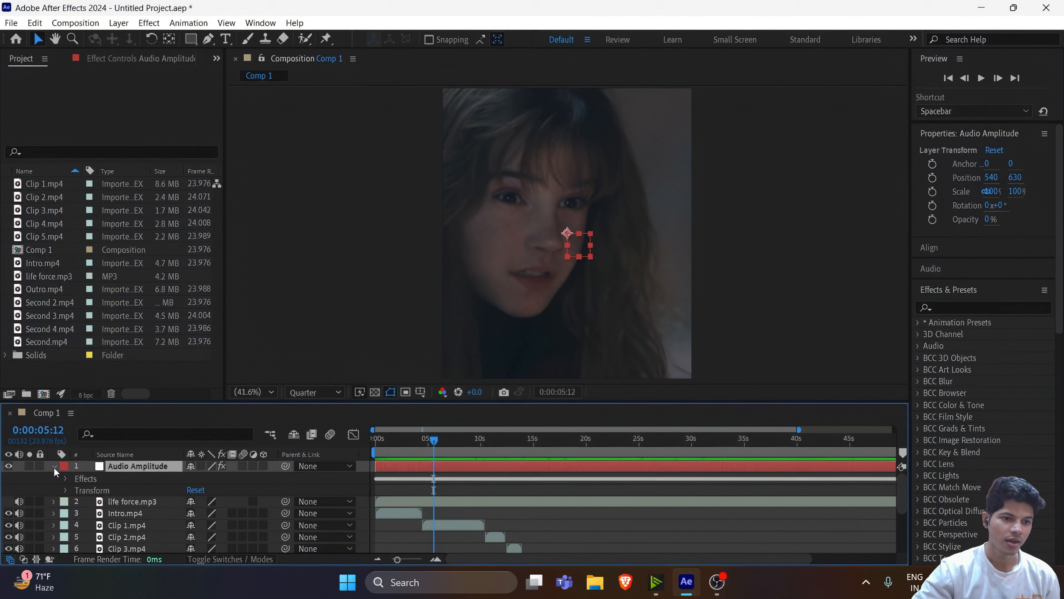
{"action": "left_click", "coordinate": [65, 479]}
{"action": "left_click", "coordinate": [77, 514]}
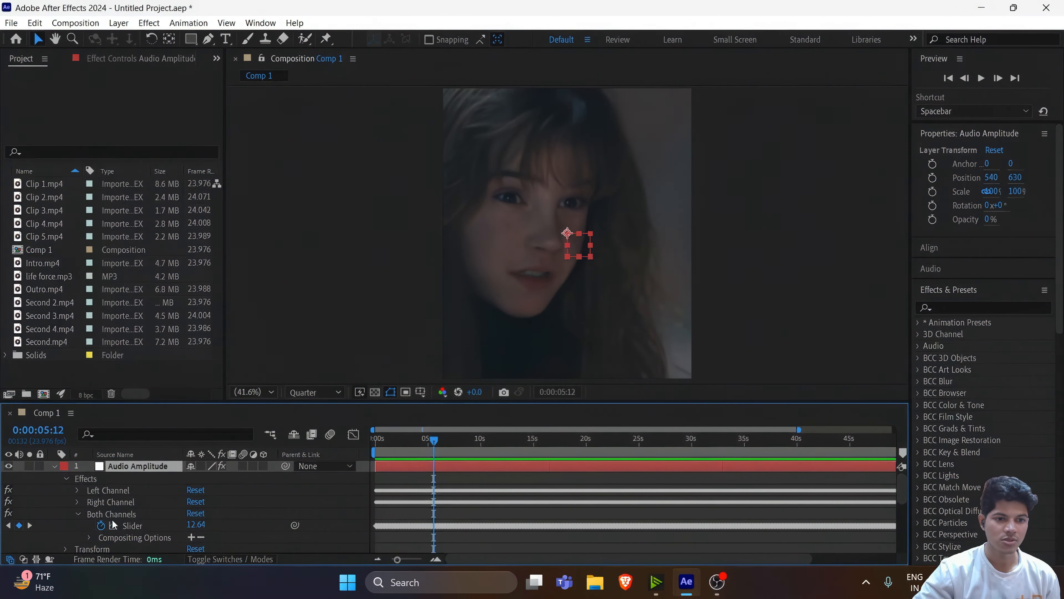
{"action": "left_click", "coordinate": [53, 466]}
{"action": "left_click", "coordinate": [353, 434]}
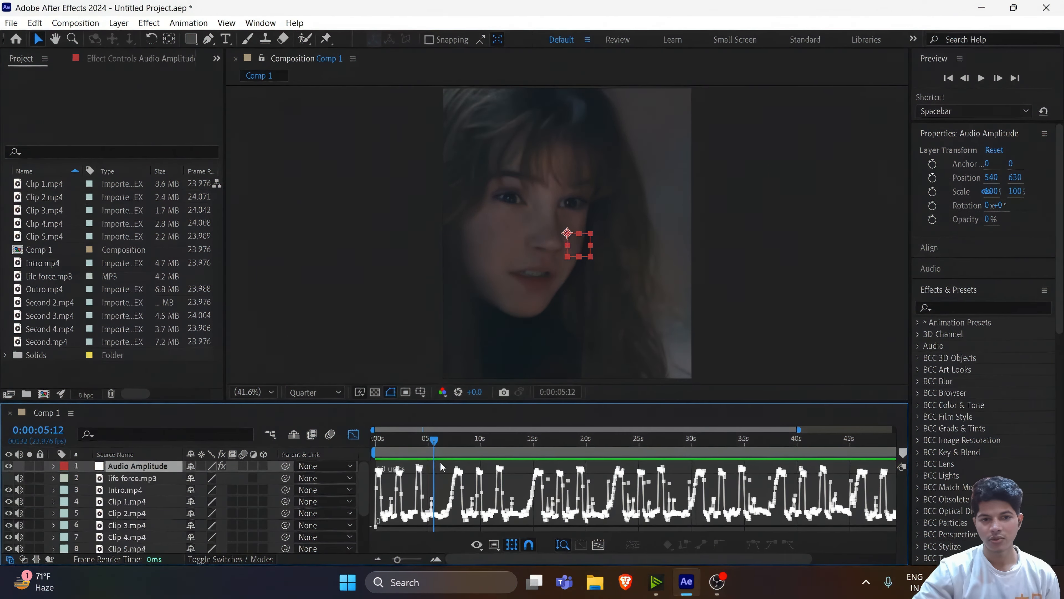
Step: Place composition marker 1 at 0:00:00:12, on the amplitude peak just before the first drop
{"action": "mouse_move", "coordinate": [401, 453]}
{"action": "left_mouse_down"}
{"action": "mouse_move", "coordinate": [390, 453]}
{"action": "mouse_move", "coordinate": [423, 453]}
{"action": "mouse_move", "coordinate": [384, 457]}
{"action": "mouse_move", "coordinate": [401, 453]}
{"action": "left_mouse_up"}
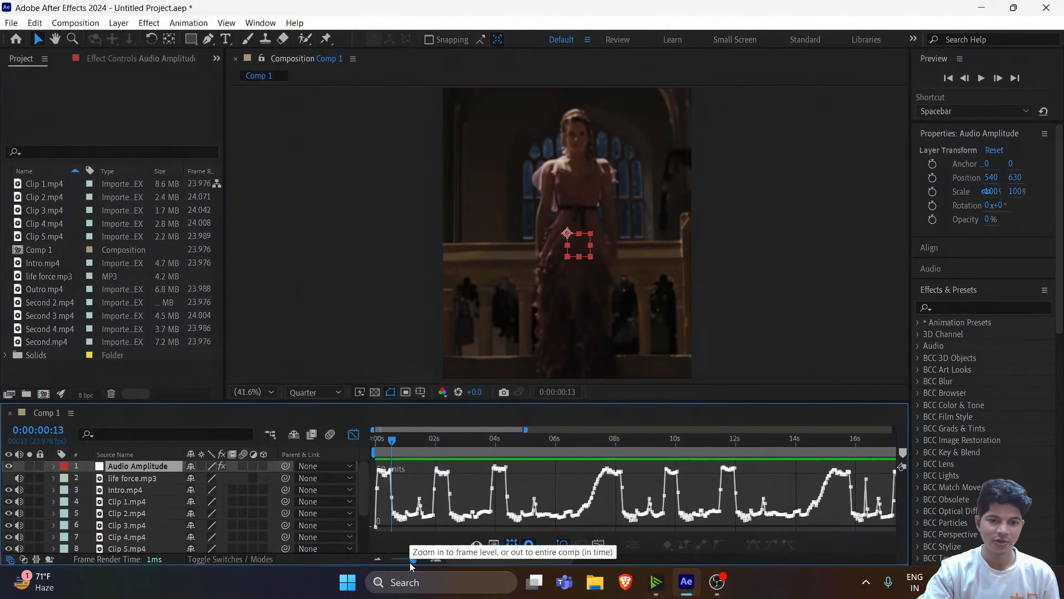
{"action": "left_click_drag", "start_coordinate": [413, 560], "coordinate": [421, 559]}
{"action": "left_click", "coordinate": [599, 443]}
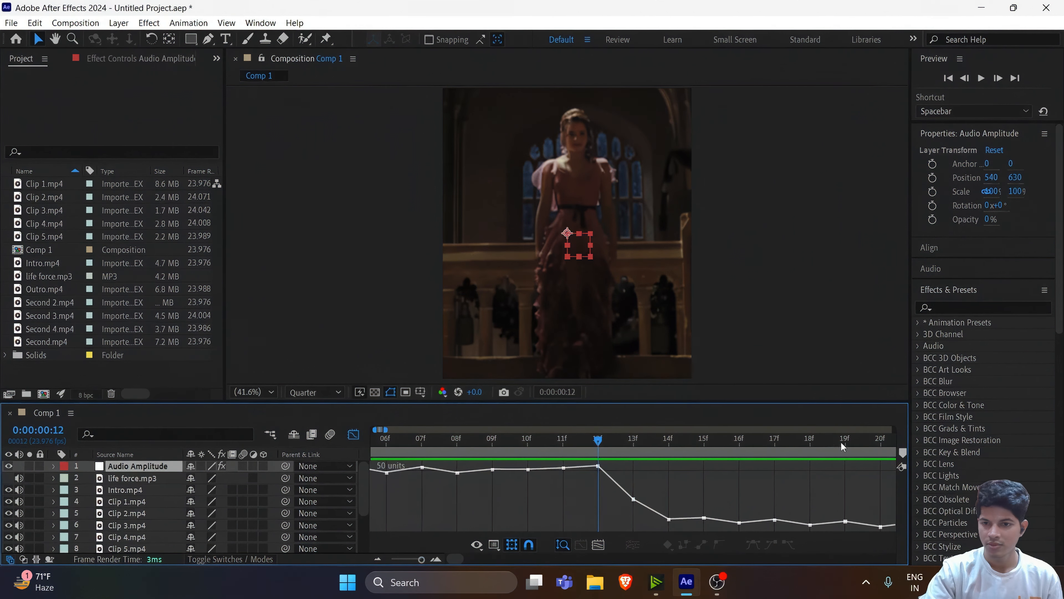
{"action": "left_click_drag", "start_coordinate": [902, 453], "coordinate": [600, 452]}
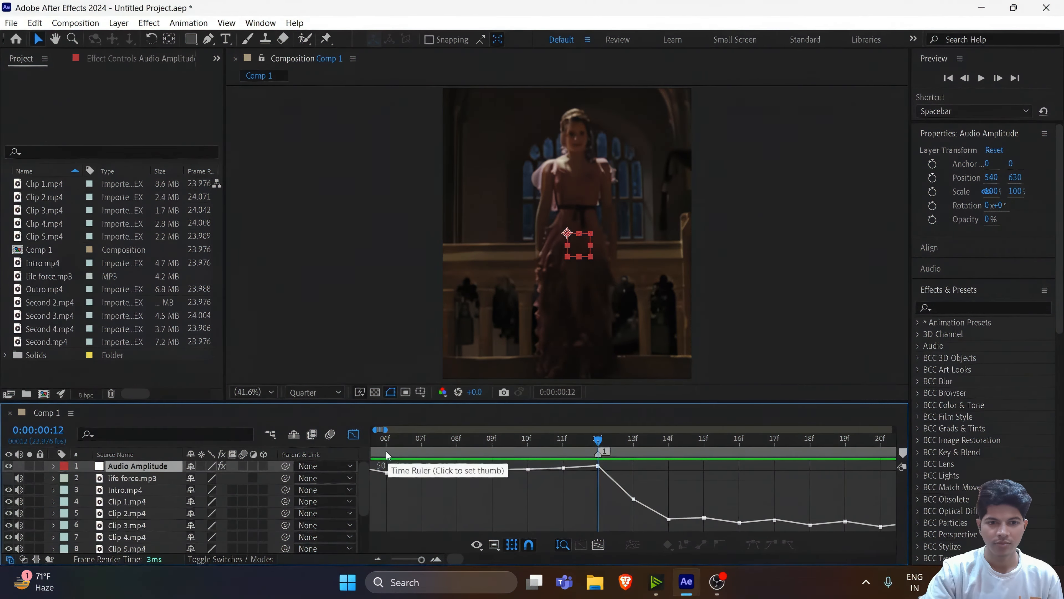
Step: Review the layer stack, return to the amplitude graph and move the current time to the second drop at about 2.5 seconds
{"action": "left_click", "coordinate": [353, 434]}
{"action": "left_click_drag", "start_coordinate": [422, 561], "coordinate": [415, 560]}
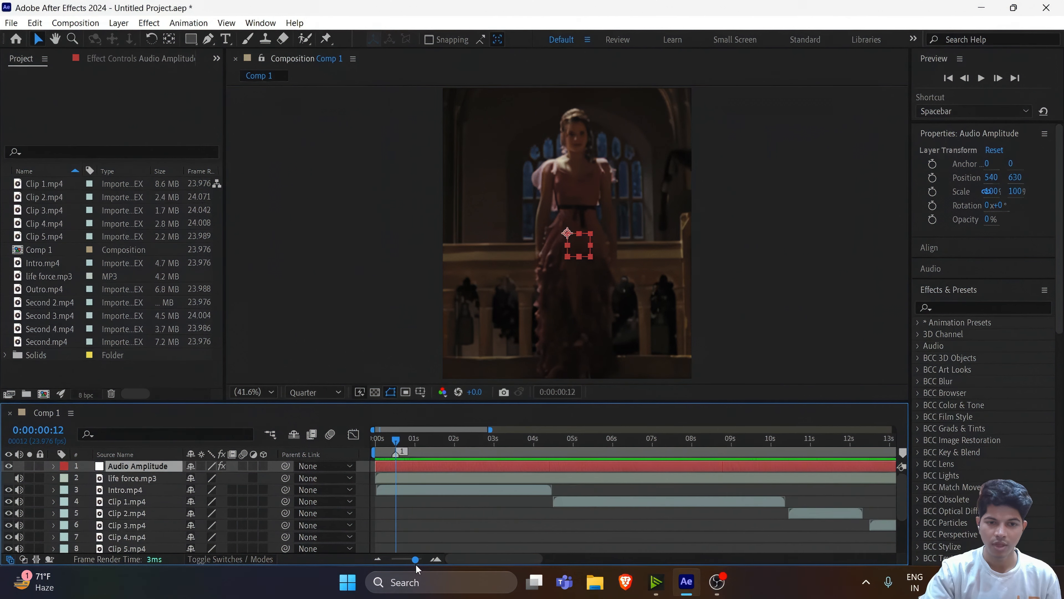
{"action": "scroll", "coordinate": [421, 529], "scroll_direction": "down", "scroll_amount": 1}
{"action": "scroll", "coordinate": [421, 531], "scroll_direction": "down", "scroll_amount": 1}
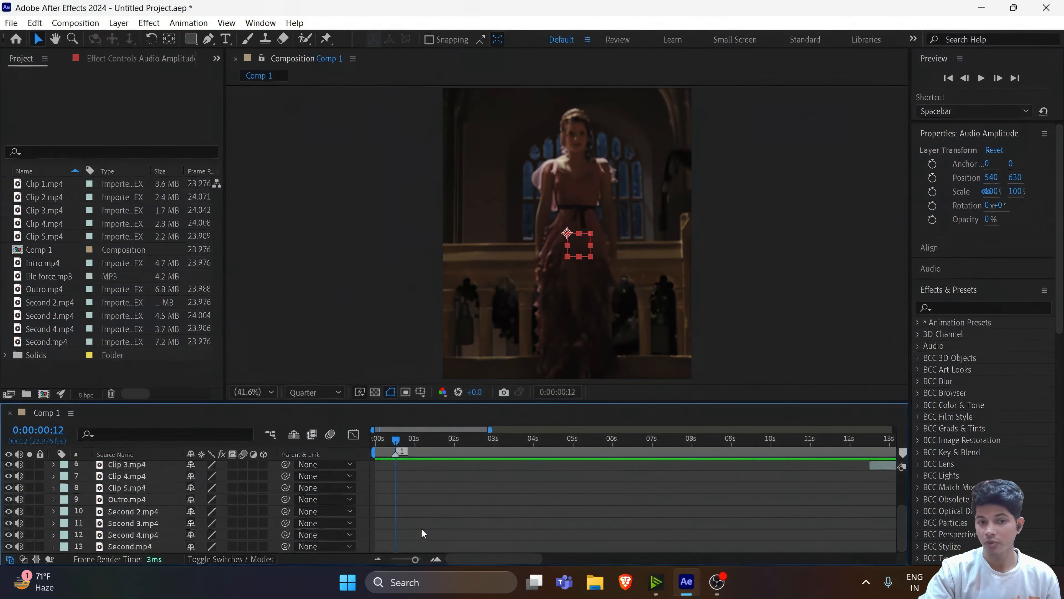
{"action": "scroll", "coordinate": [421, 533], "scroll_direction": "up", "scroll_amount": 3}
{"action": "left_click", "coordinate": [353, 434]}
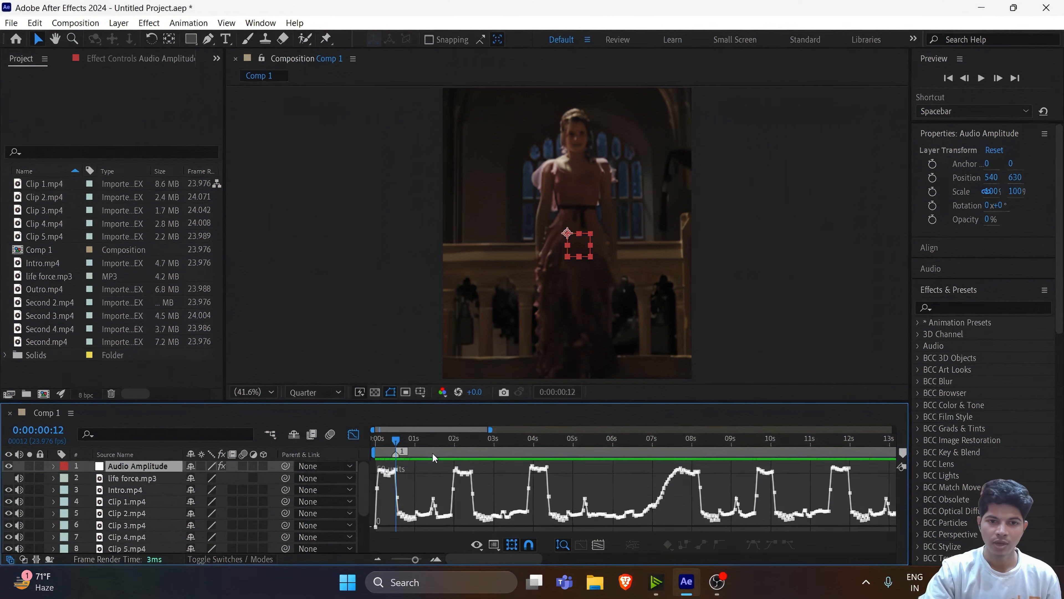
{"action": "left_click", "coordinate": [473, 442]}
{"action": "left_click_drag", "start_coordinate": [474, 444], "coordinate": [471, 445]}
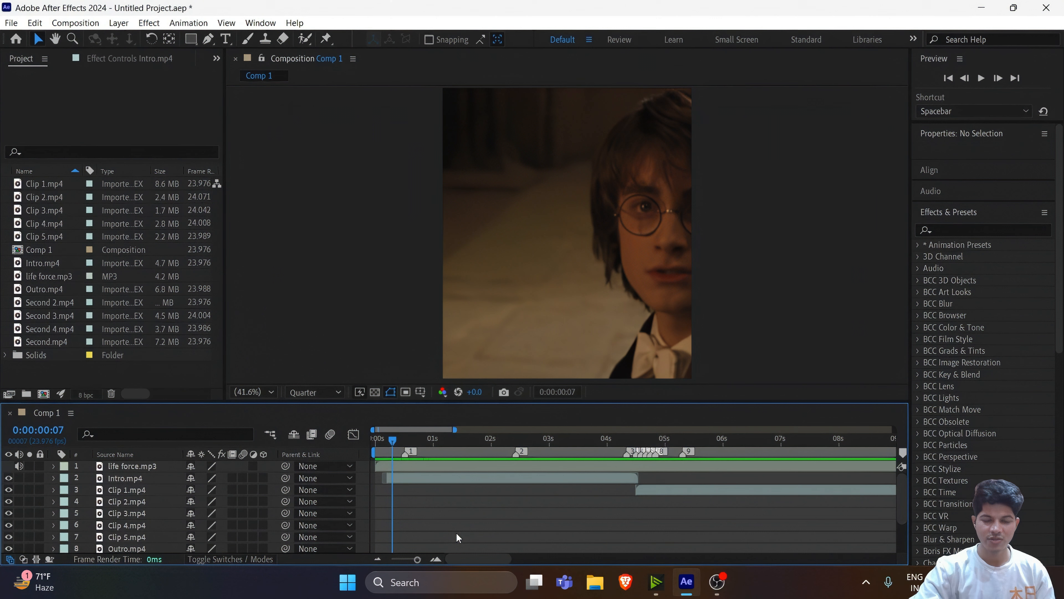
Step: Split the Intro.mp4 layer at marker 1 (0:00:00:12) and delete the part before the marker
{"action": "left_click_drag", "start_coordinate": [417, 559], "coordinate": [421, 560]}
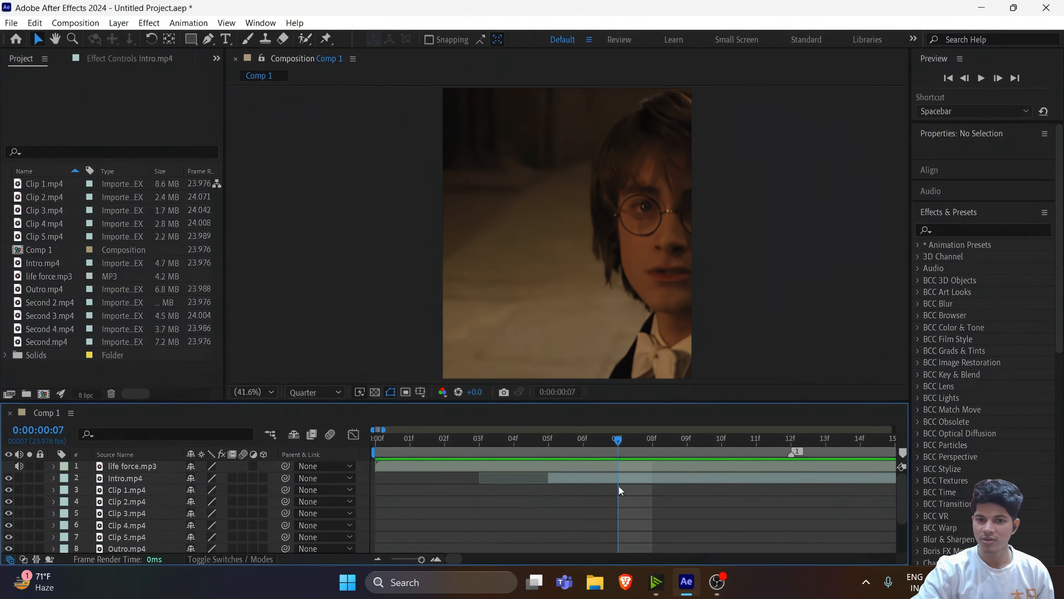
{"action": "left_click", "coordinate": [787, 441]}
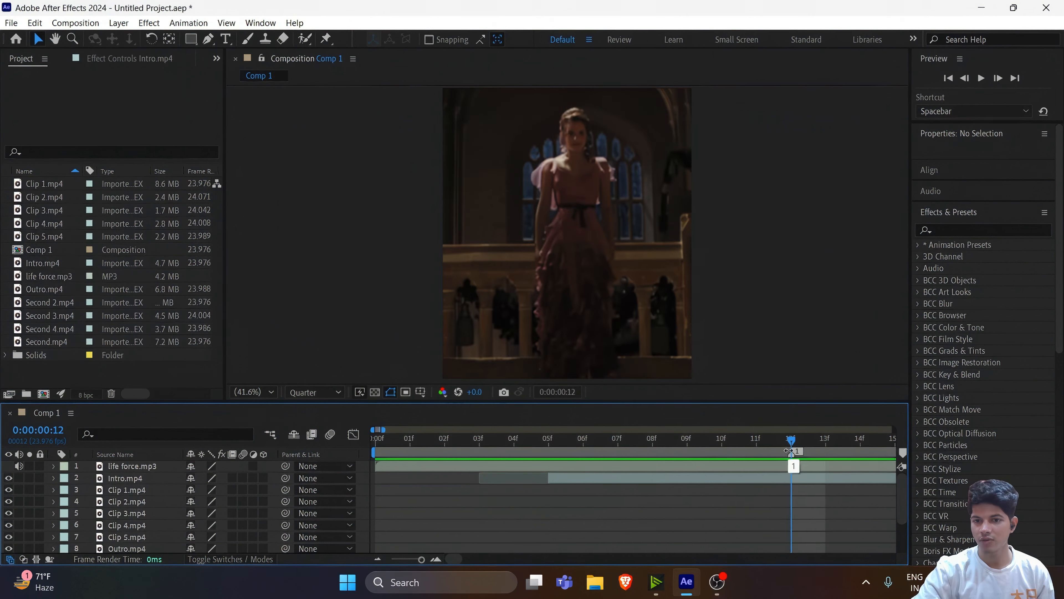
{"action": "left_click", "coordinate": [792, 478]}
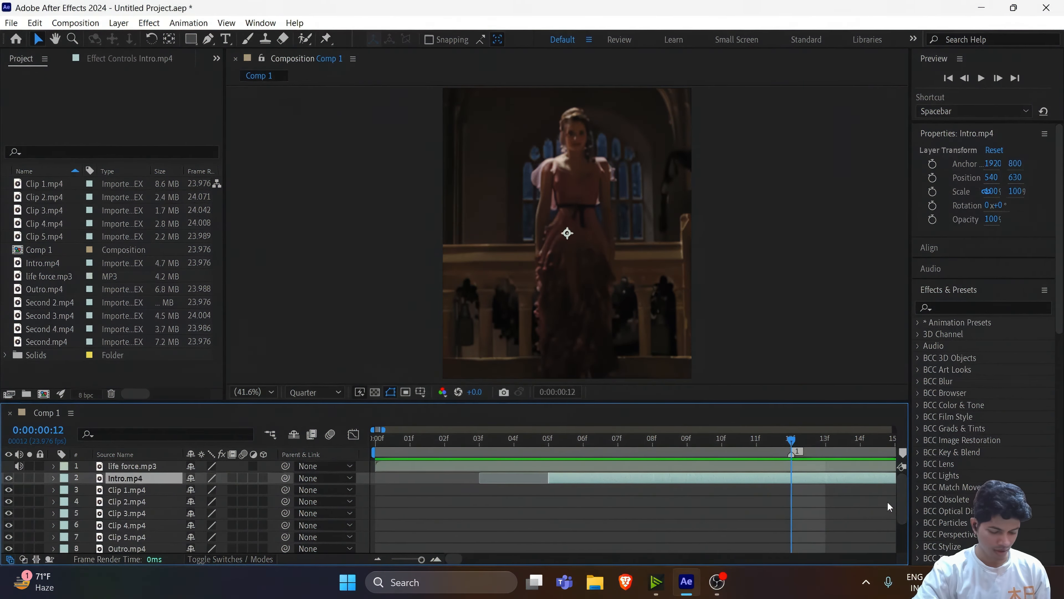
{"action": "key", "text": "ctrl+shift+d"}
{"action": "left_click", "coordinate": [736, 495]}
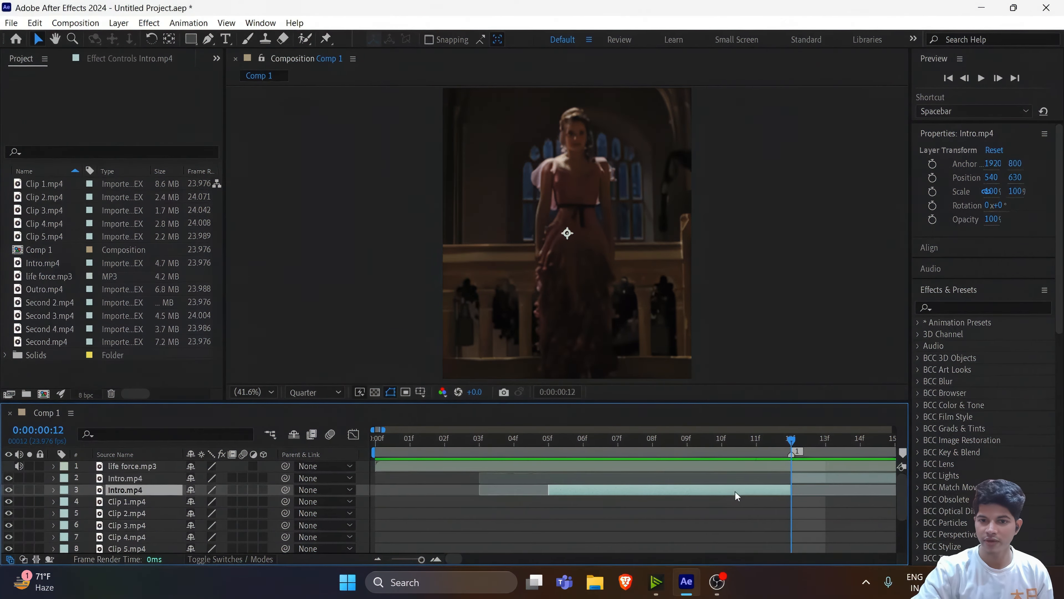
{"action": "key", "text": "Delete"}
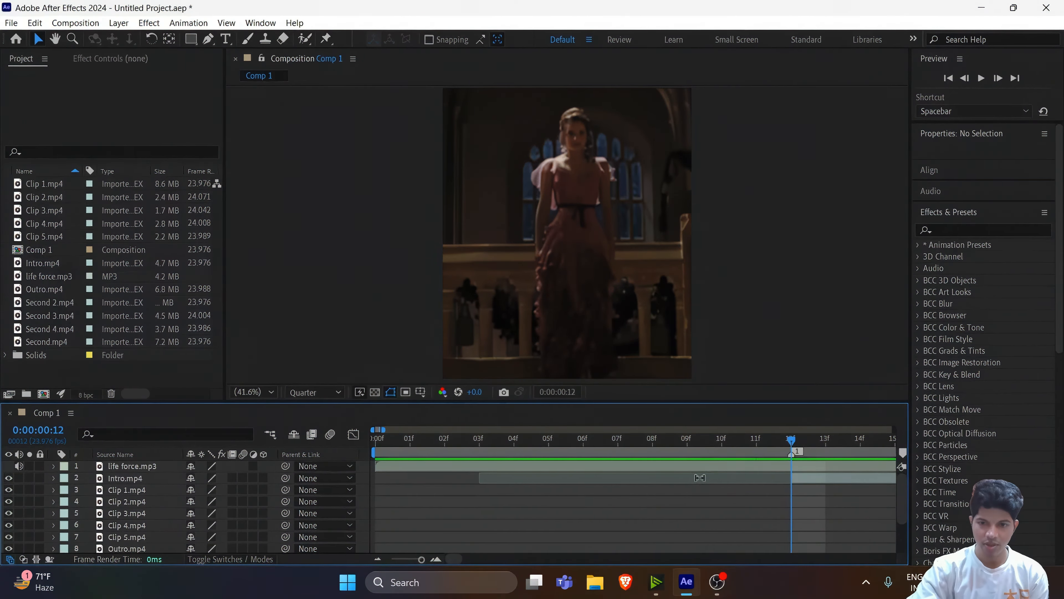
Step: Enable frame blending and motion blur for the Intro.mp4 layer
{"action": "left_click_drag", "start_coordinate": [421, 559], "coordinate": [417, 562]}
{"action": "left_click", "coordinate": [232, 478]}
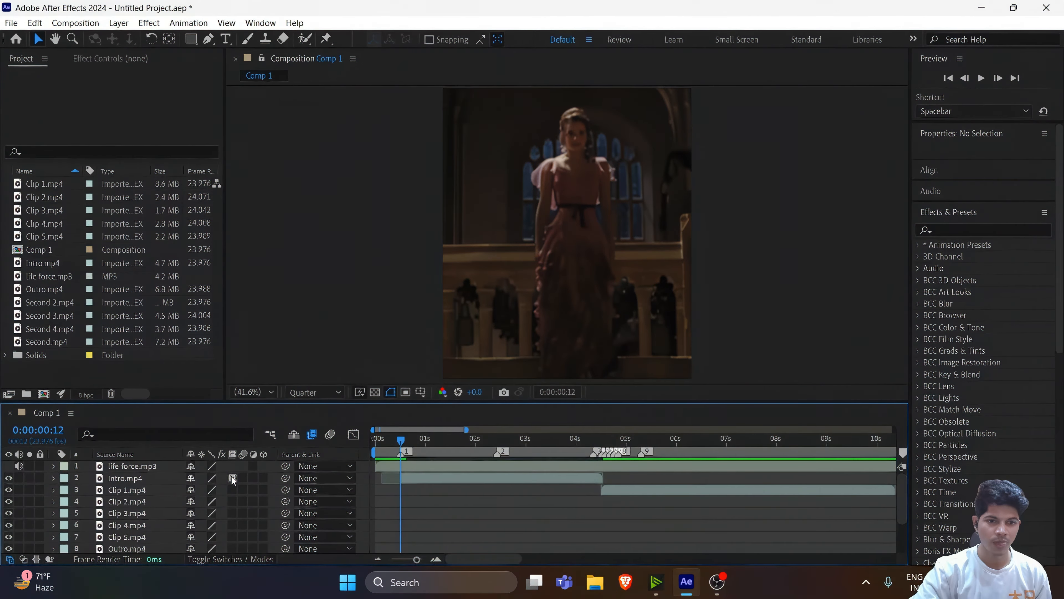
{"action": "left_click", "coordinate": [243, 478]}
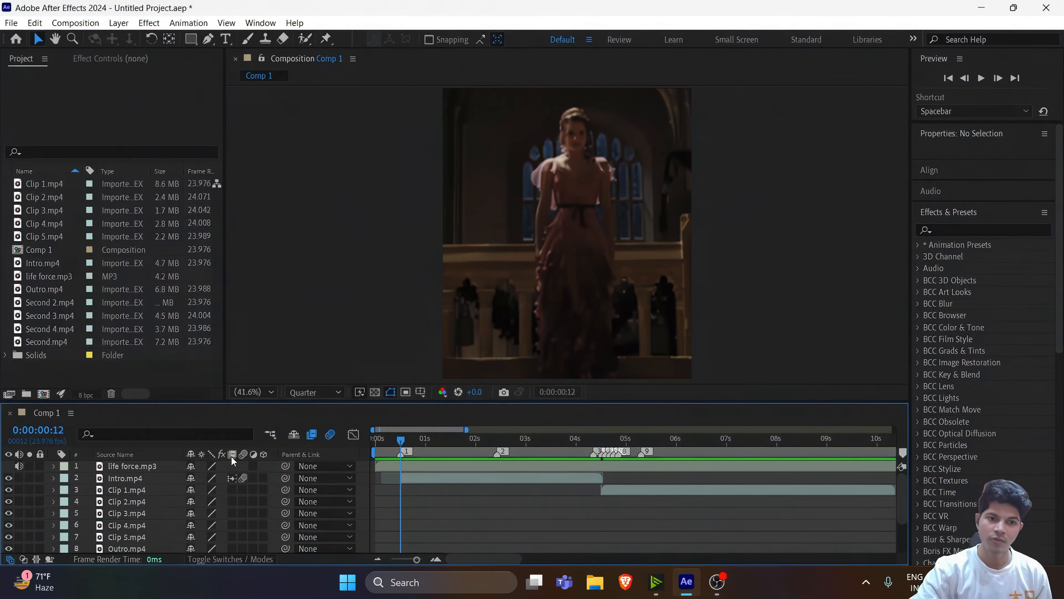
Step: Enable frame blending and motion blur for the remaining video clip layers below Intro.mp4
{"action": "left_click", "coordinate": [232, 477]}
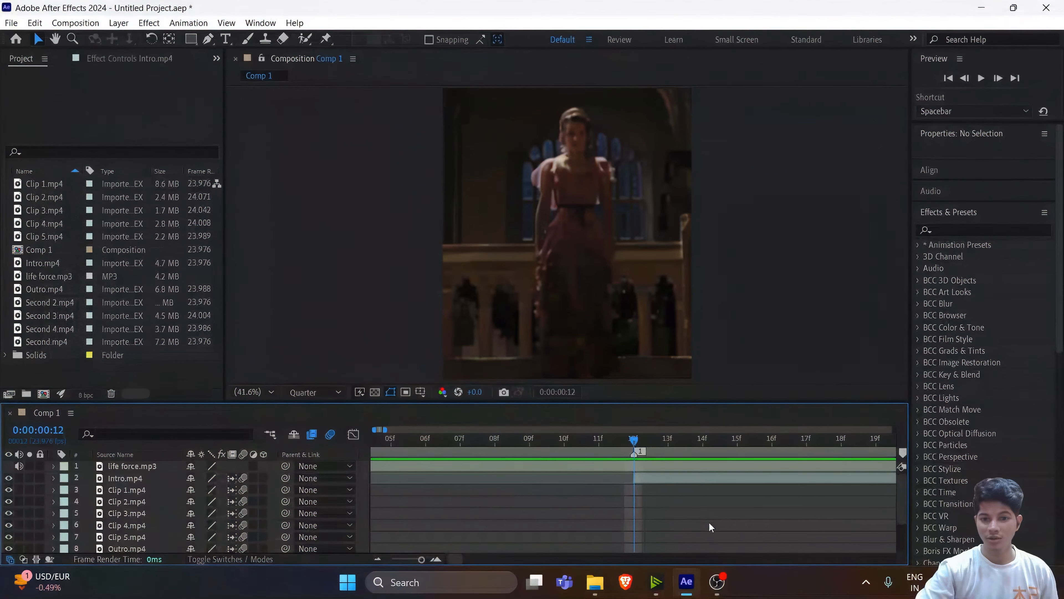
Step: Split the Intro.mp4 layer at 0:00:00:13, one frame after marker 1
{"action": "left_click", "coordinate": [653, 485]}
{"action": "left_click", "coordinate": [668, 443]}
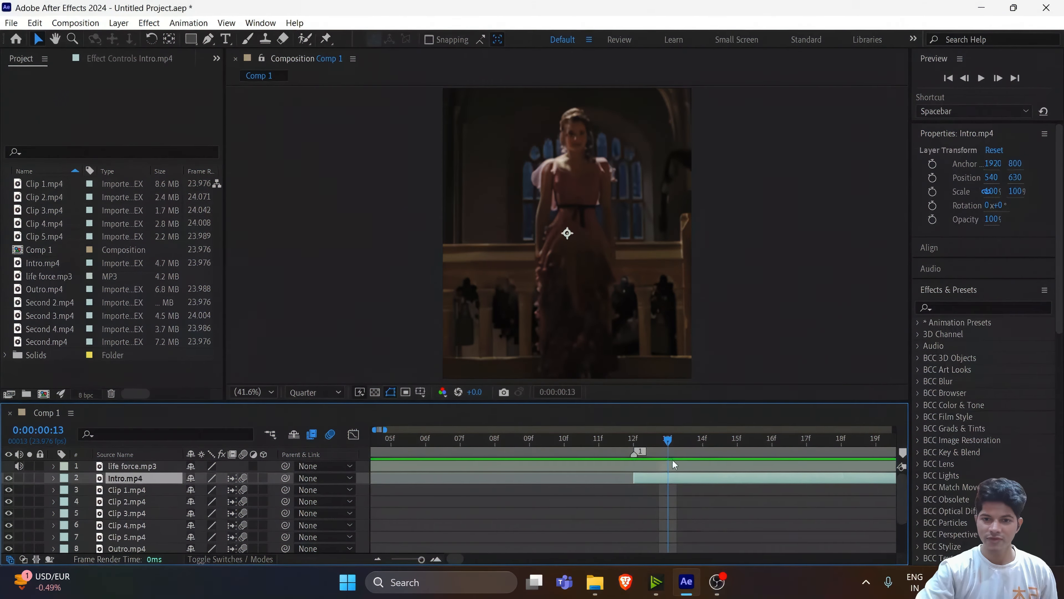
{"action": "key", "text": "ctrl+shift+d"}
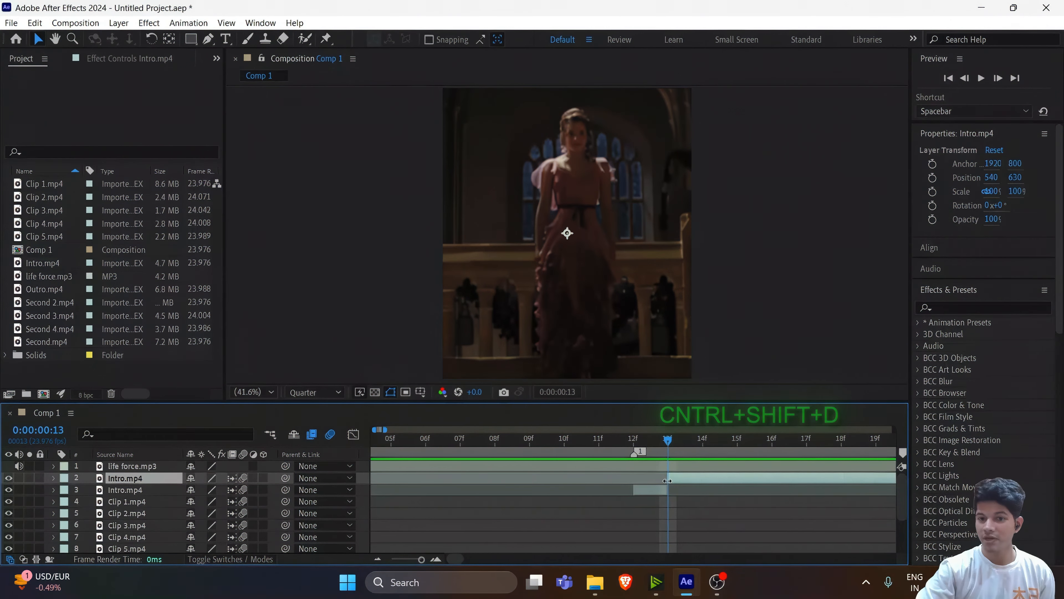
Step: Apply Freeze Frame to the one-frame Intro.mp4 piece between marker 1 and the split
{"action": "left_click", "coordinate": [659, 489]}
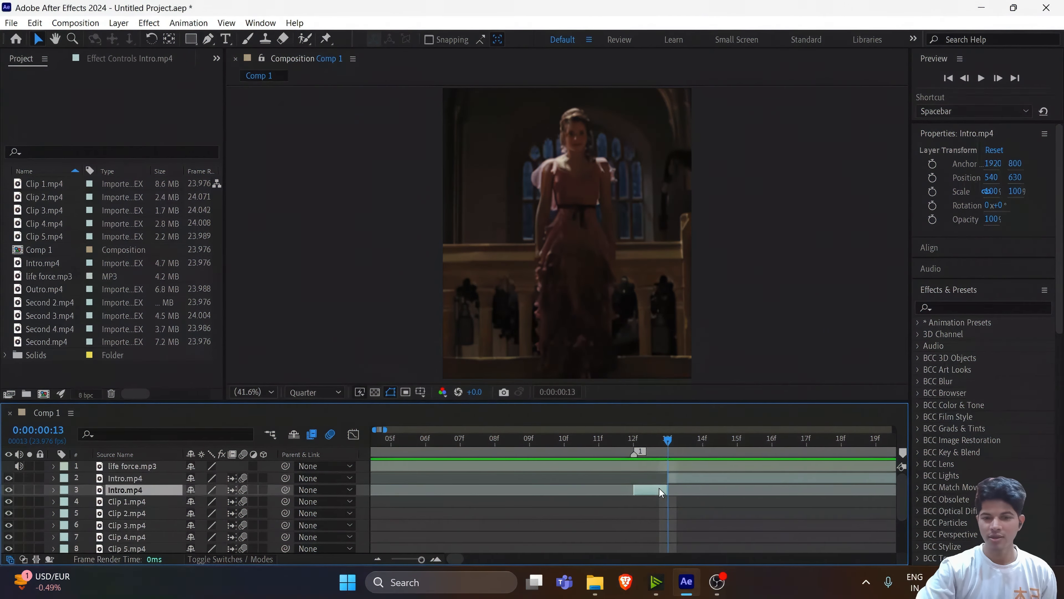
{"action": "right_click", "coordinate": [660, 487]}
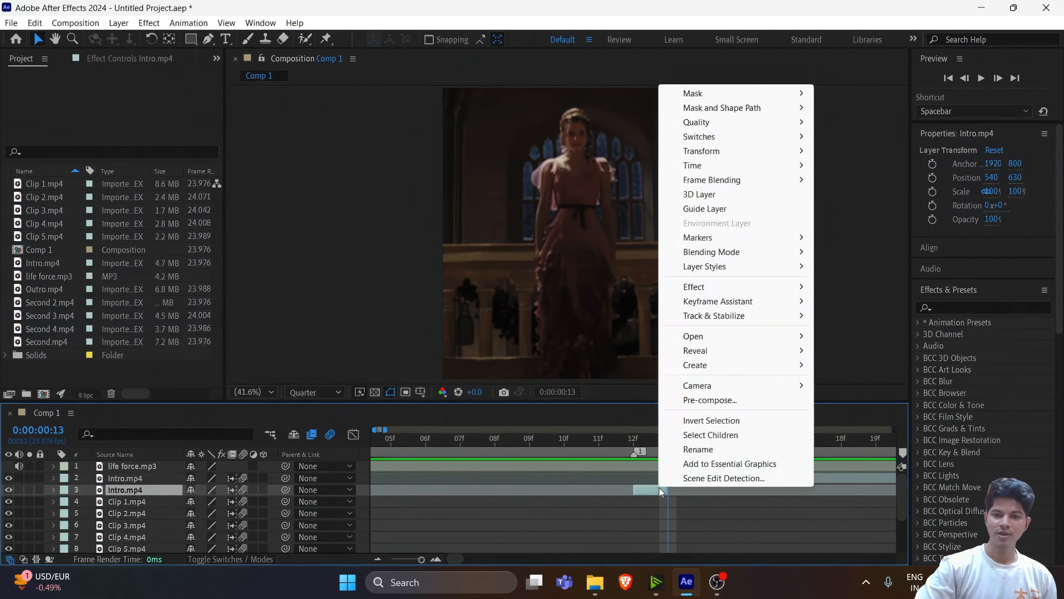
{"action": "mouse_move", "coordinate": [736, 165]}
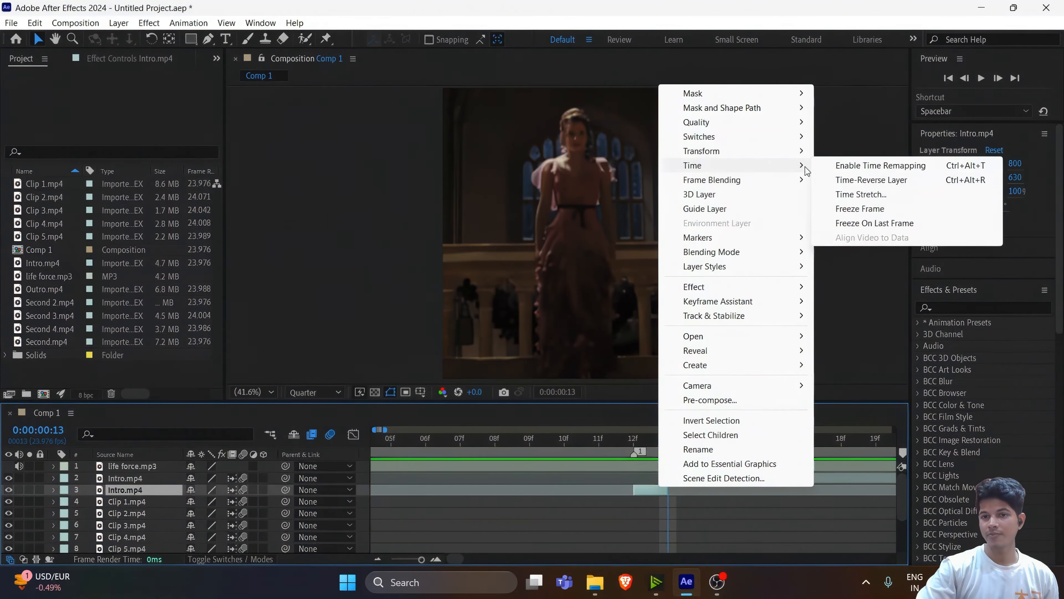
{"action": "left_click", "coordinate": [848, 210]}
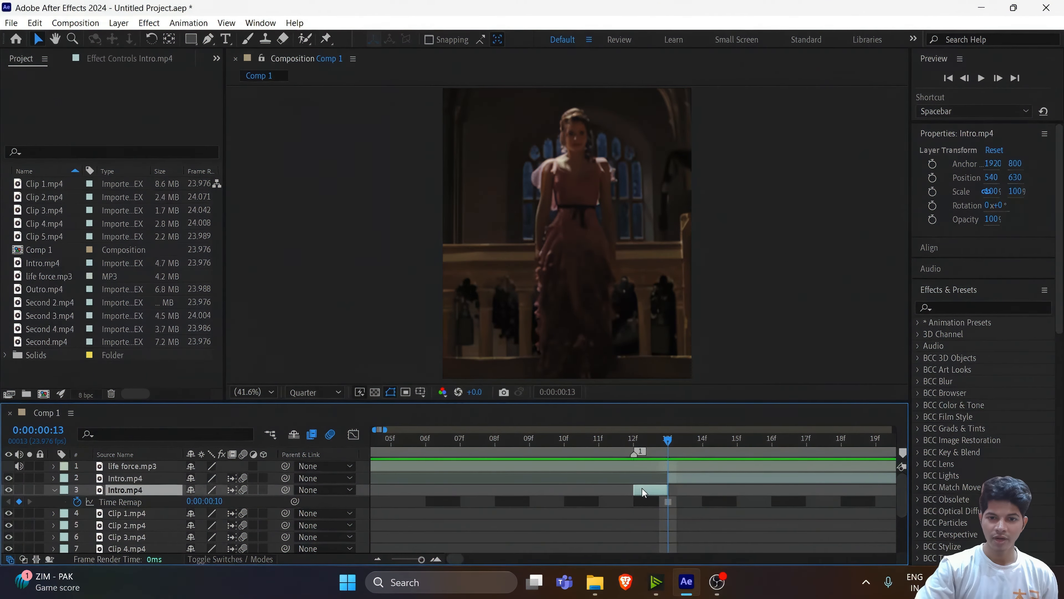
Step: Extend the start of the frozen Intro.mp4 piece back to frame 7 and duplicate the layer
{"action": "left_click_drag", "start_coordinate": [634, 490], "coordinate": [495, 490]}
{"action": "left_click_drag", "start_coordinate": [556, 451], "coordinate": [597, 474]}
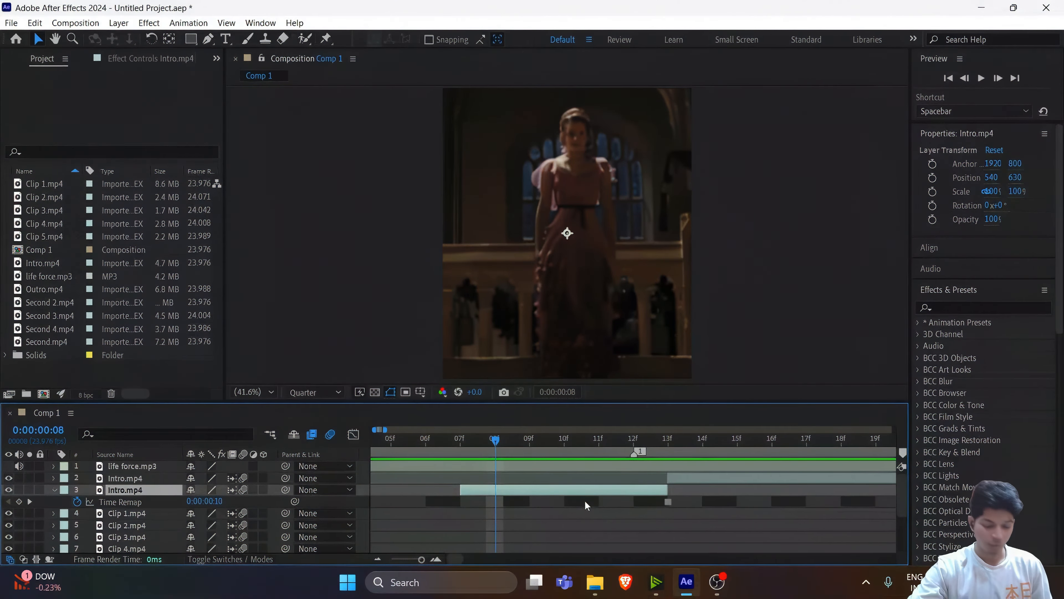
{"action": "key", "text": "ctrl+d"}
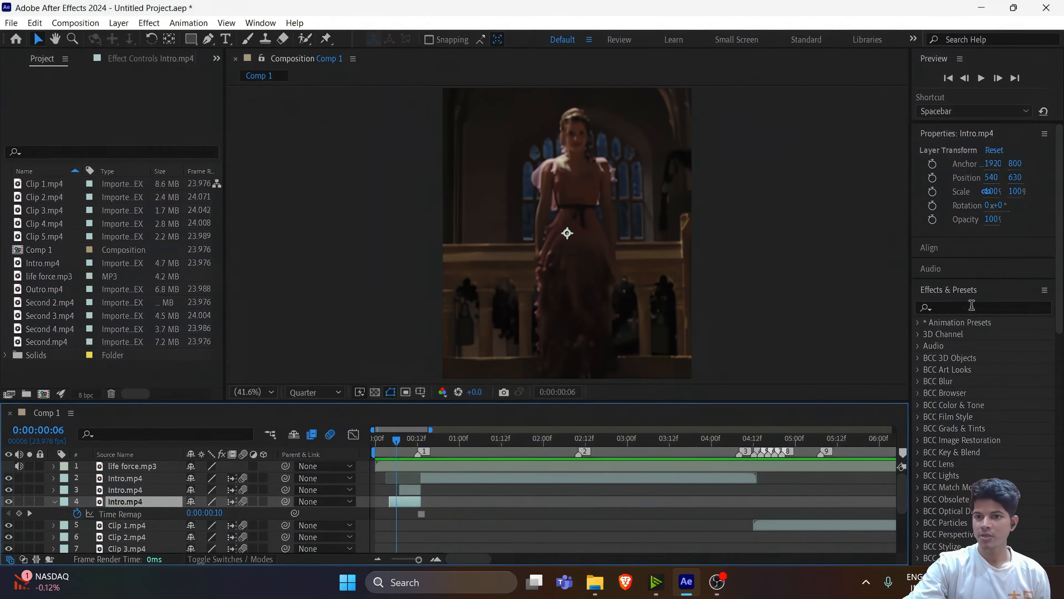
Step: Find the BCC Blur Dissolve effect and apply it to the lower frozen Intro.mp4 layer
{"action": "left_click", "coordinate": [972, 308]}
{"action": "type", "text": "bcc b"}
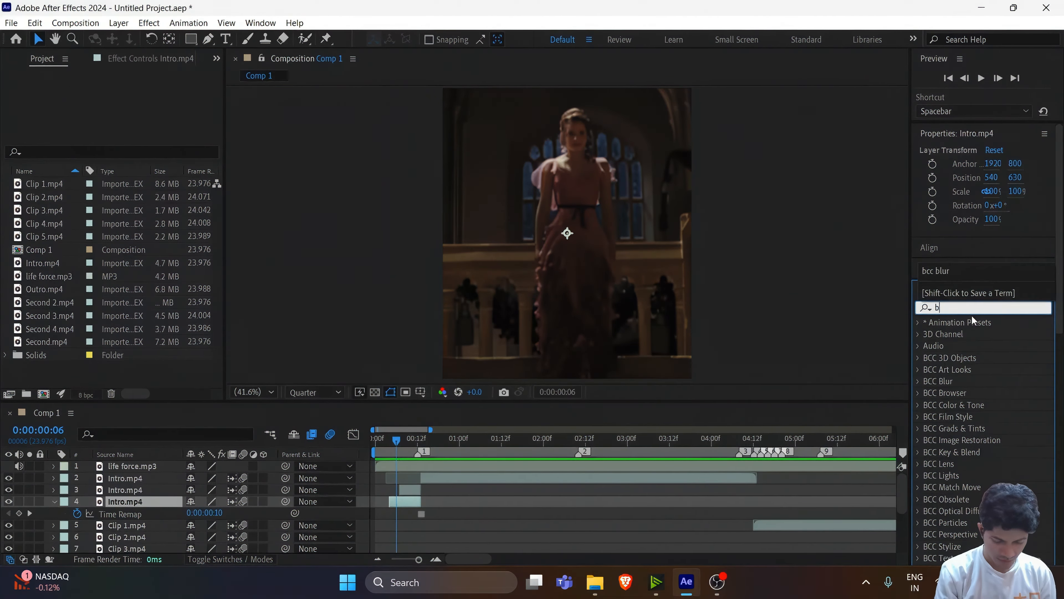
{"action": "type", "text": "lur"}
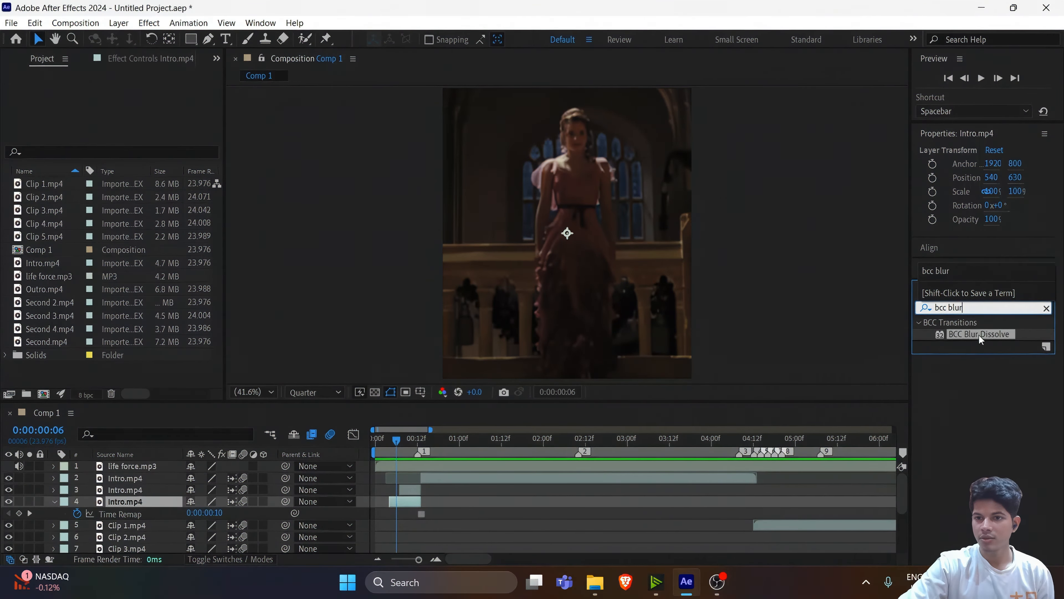
{"action": "double_click", "coordinate": [978, 333]}
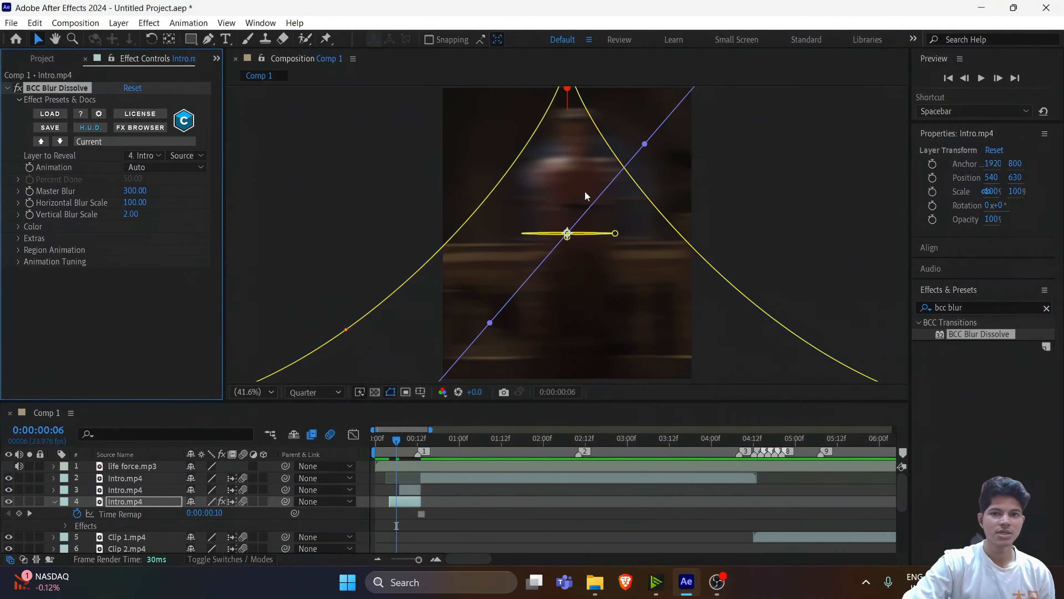
Step: Set the Master Blur of BCC Blur Dissolve to 30 on the lower frozen layer
{"action": "left_click", "coordinate": [132, 191]}
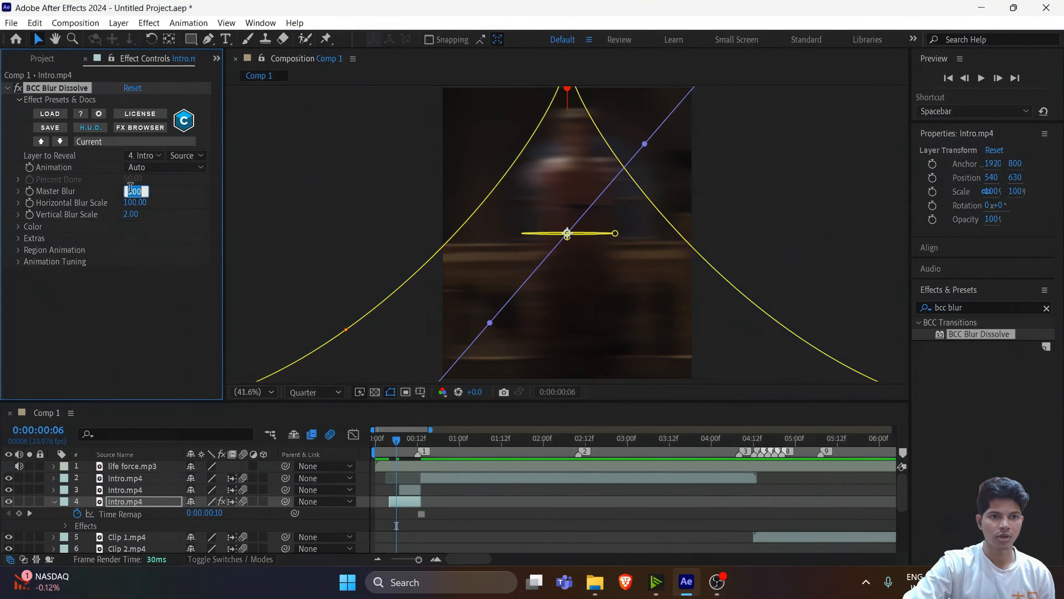
{"action": "type", "text": "0"}
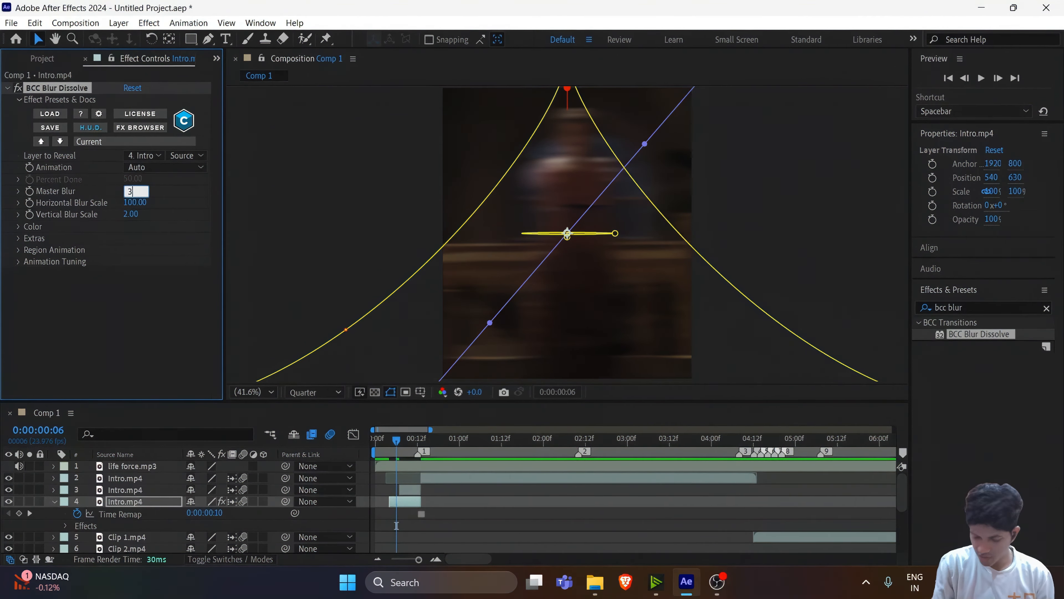
{"action": "key", "text": "Return"}
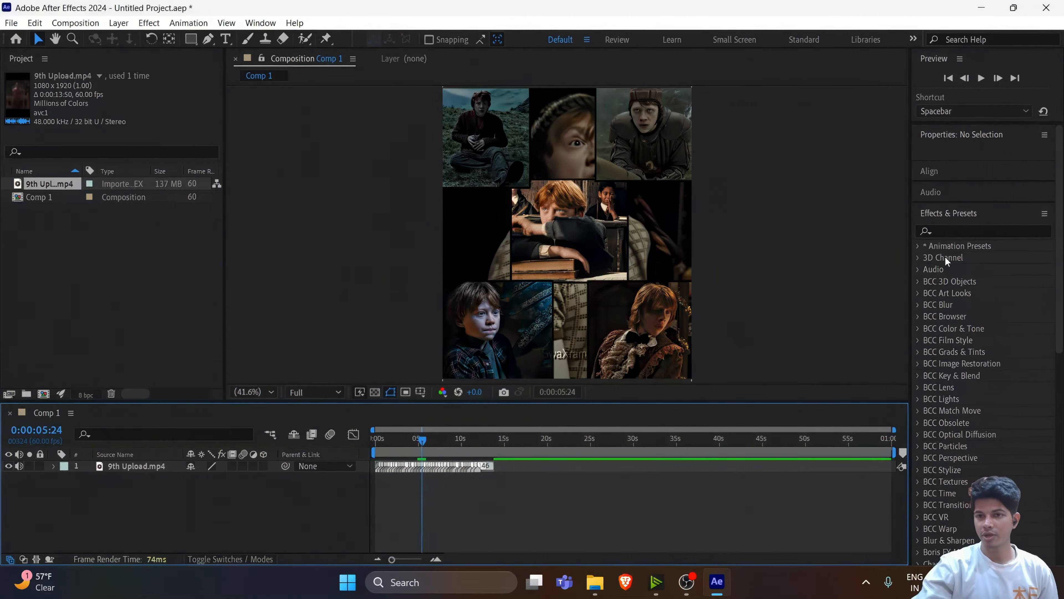
{"action": "left_click", "coordinate": [951, 231]}
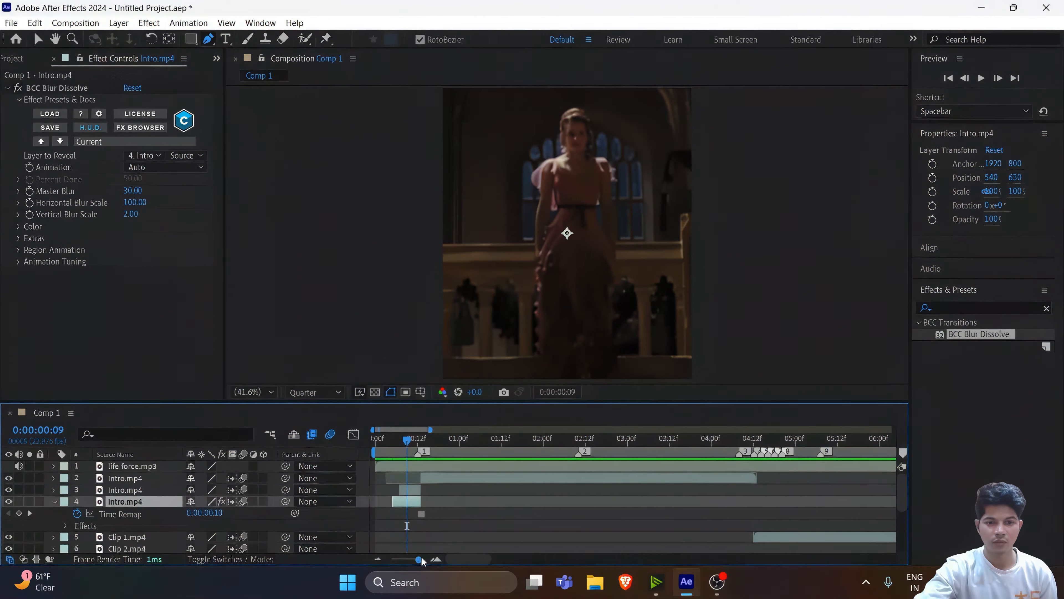
Step: Set the composition preview resolution to Full
{"action": "left_click_drag", "start_coordinate": [420, 558], "coordinate": [423, 560]}
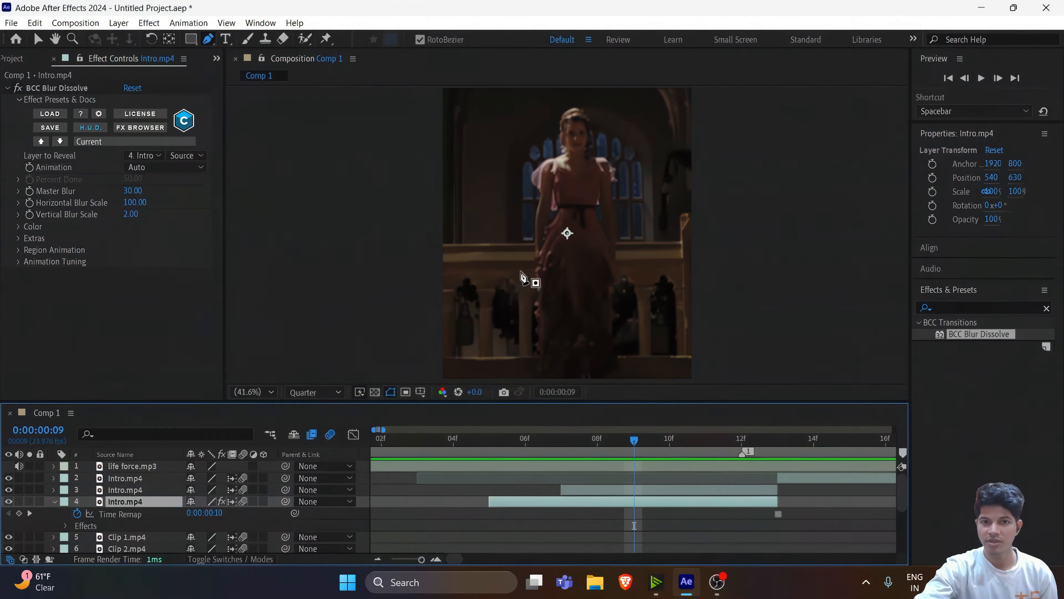
{"action": "left_click", "coordinate": [298, 398]}
{"action": "left_click", "coordinate": [305, 425]}
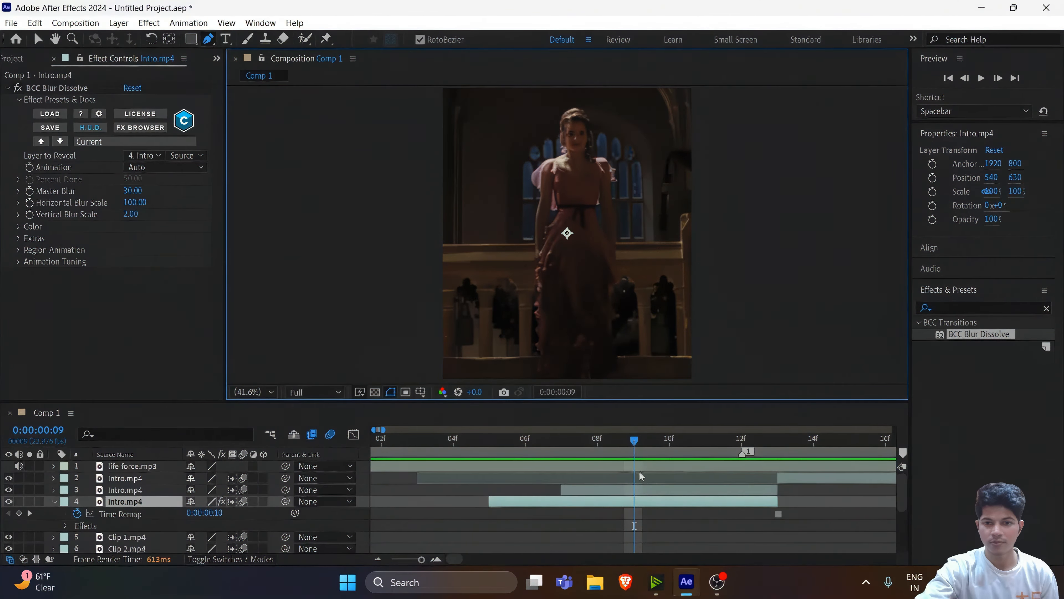
Step: Draw a closed Pen mask around the woman's outline on the upper frozen Intro.mp4 layer at 0:00:00:09
{"action": "left_click", "coordinate": [636, 491]}
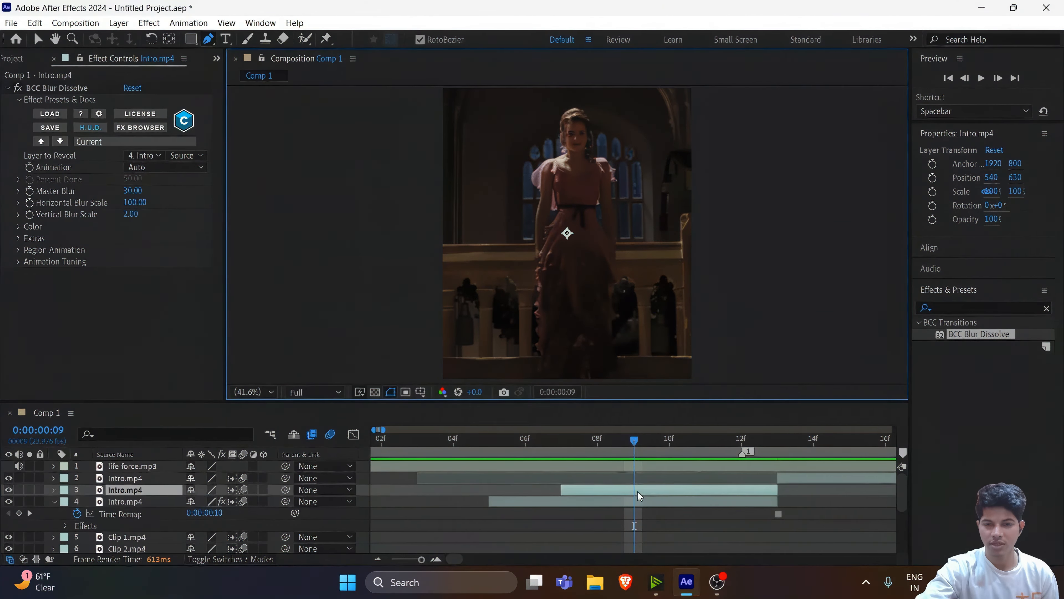
{"action": "left_click", "coordinate": [207, 41]}
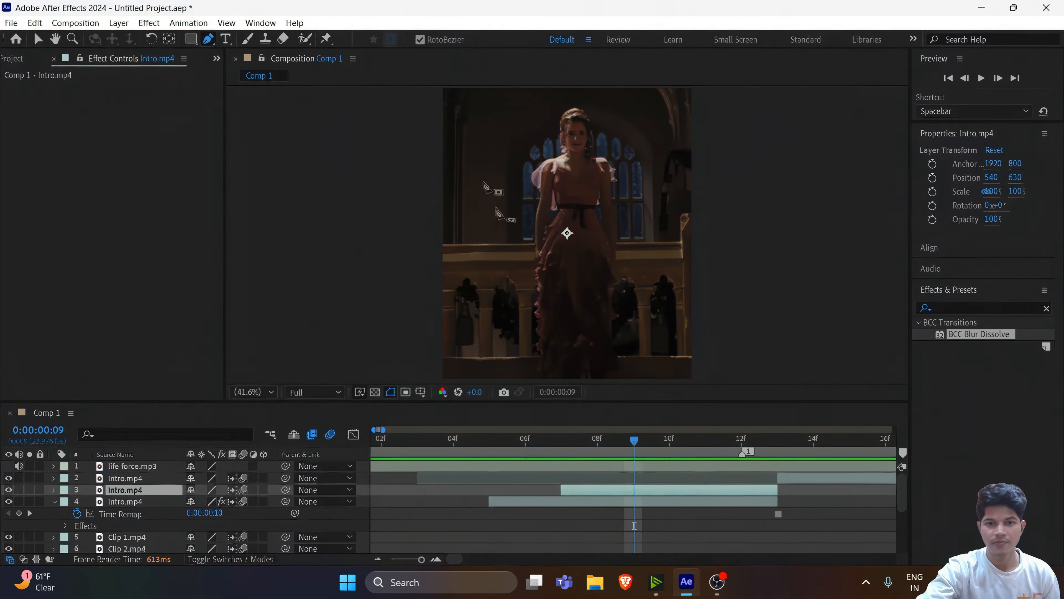
{"action": "left_click", "coordinate": [544, 377]}
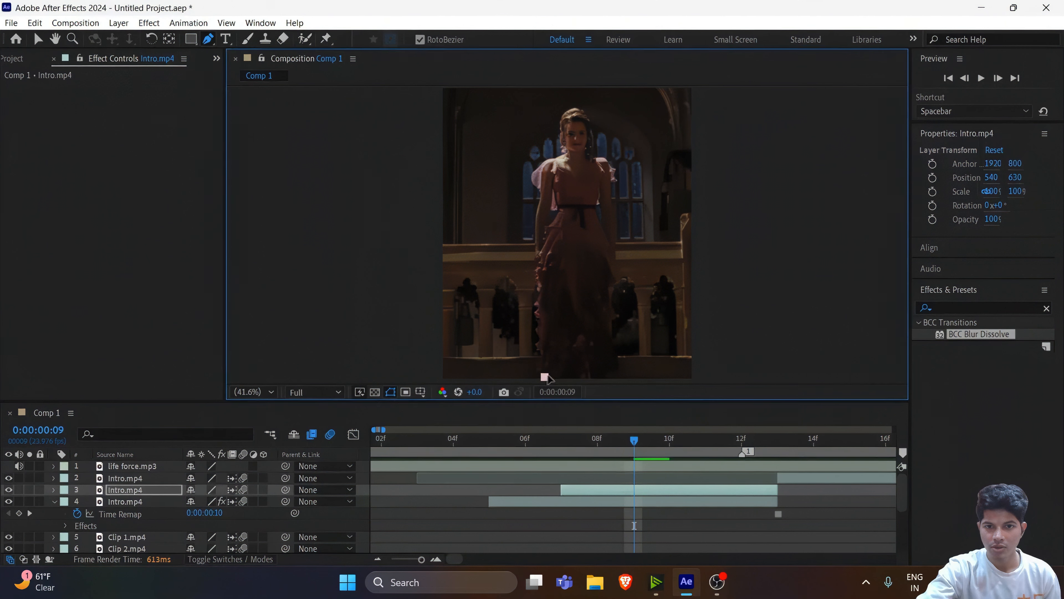
{"action": "left_click", "coordinate": [550, 370]}
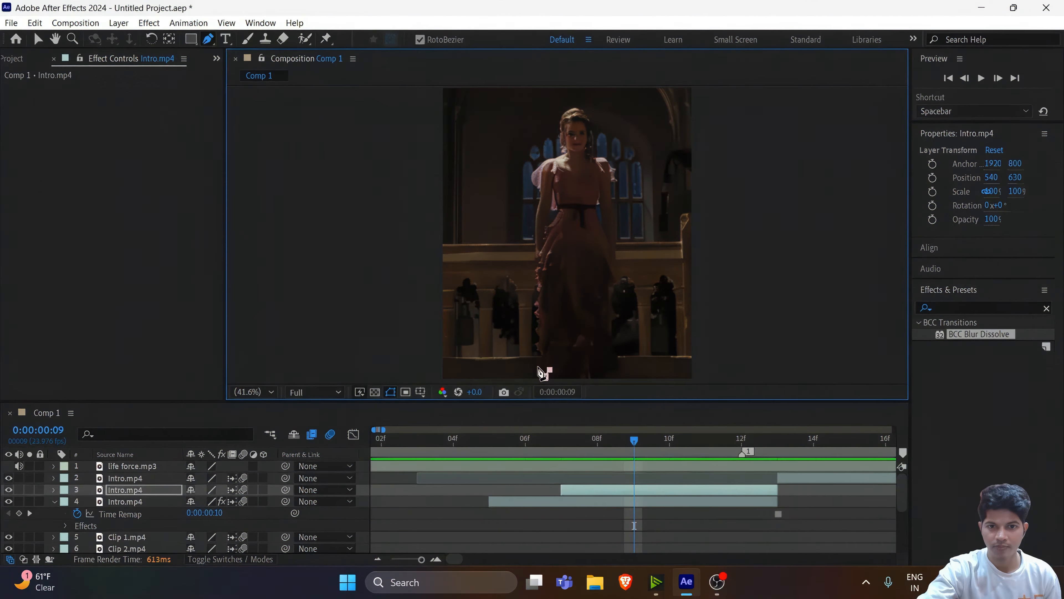
{"action": "left_click", "coordinate": [538, 367]}
{"action": "left_click", "coordinate": [542, 358]}
{"action": "left_click", "coordinate": [538, 351]}
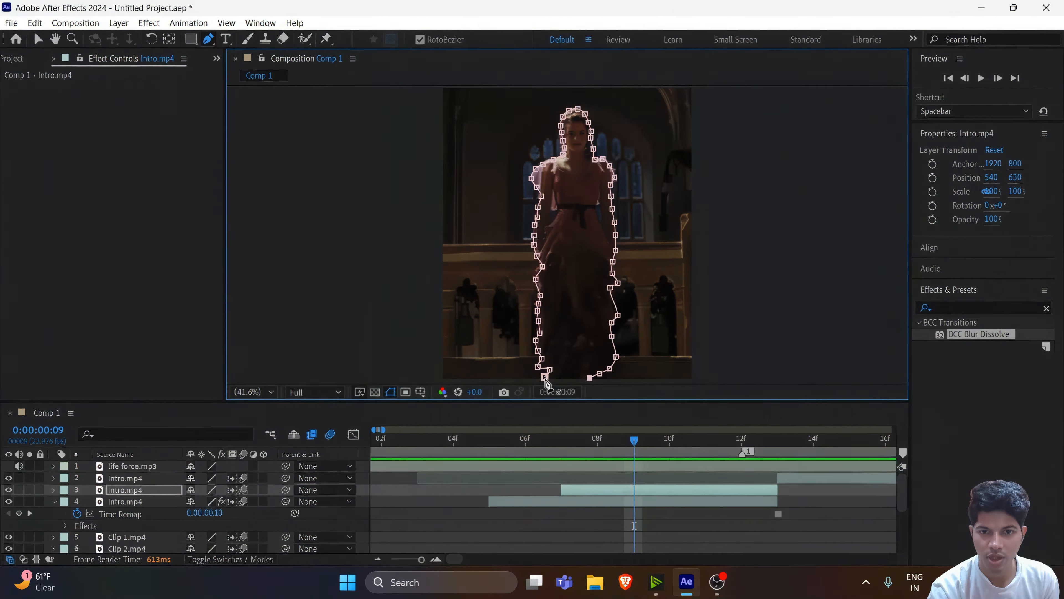
{"action": "left_click", "coordinate": [545, 377]}
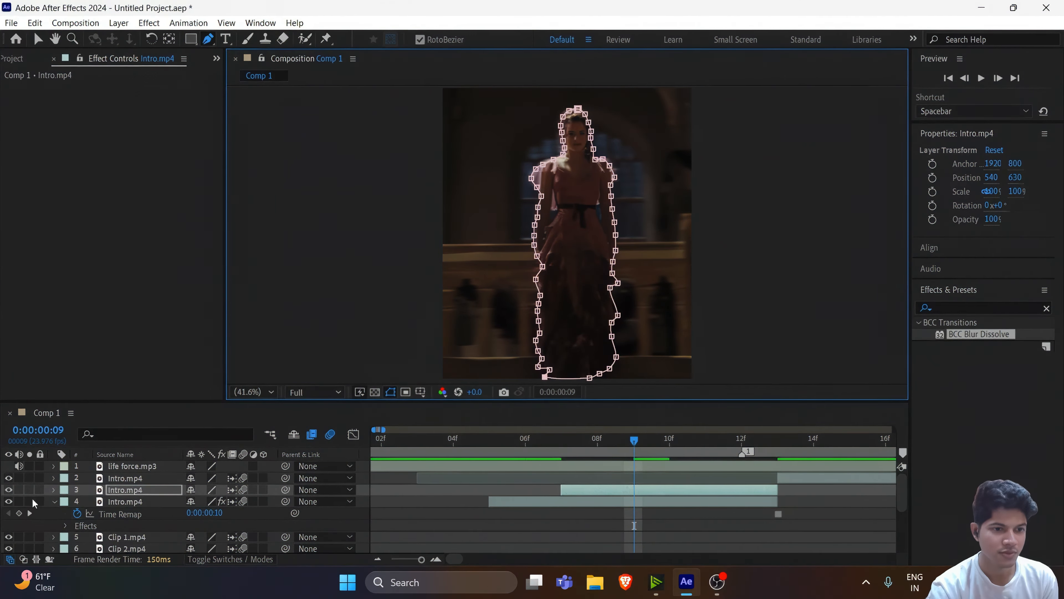
Step: Hide the blurred Intro.mp4 layer briefly to check the masked cutout of the woman, and show the layer again
{"action": "left_click", "coordinate": [9, 502]}
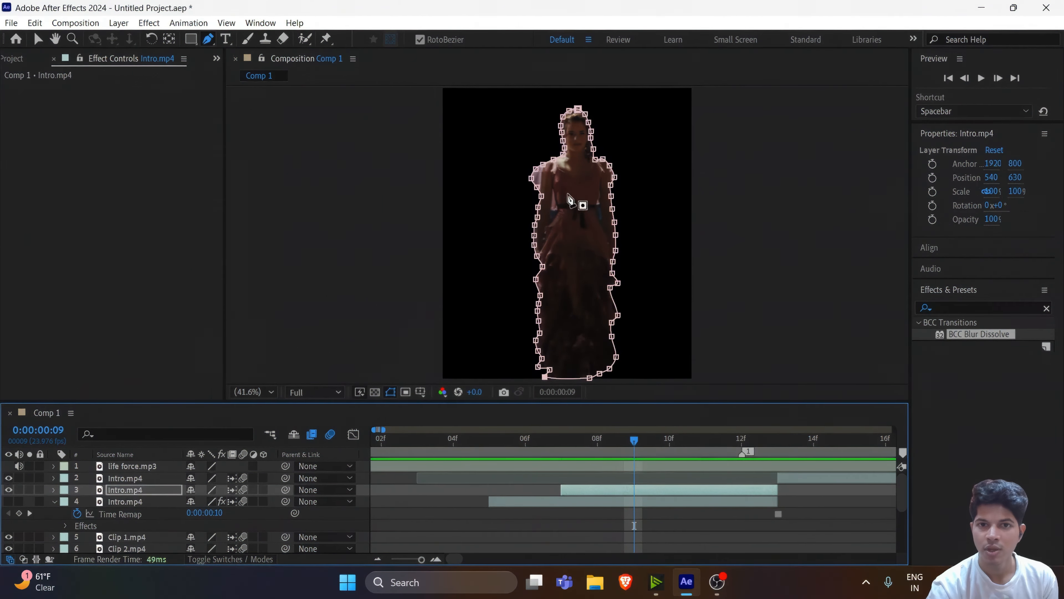
{"action": "left_click", "coordinate": [599, 282]}
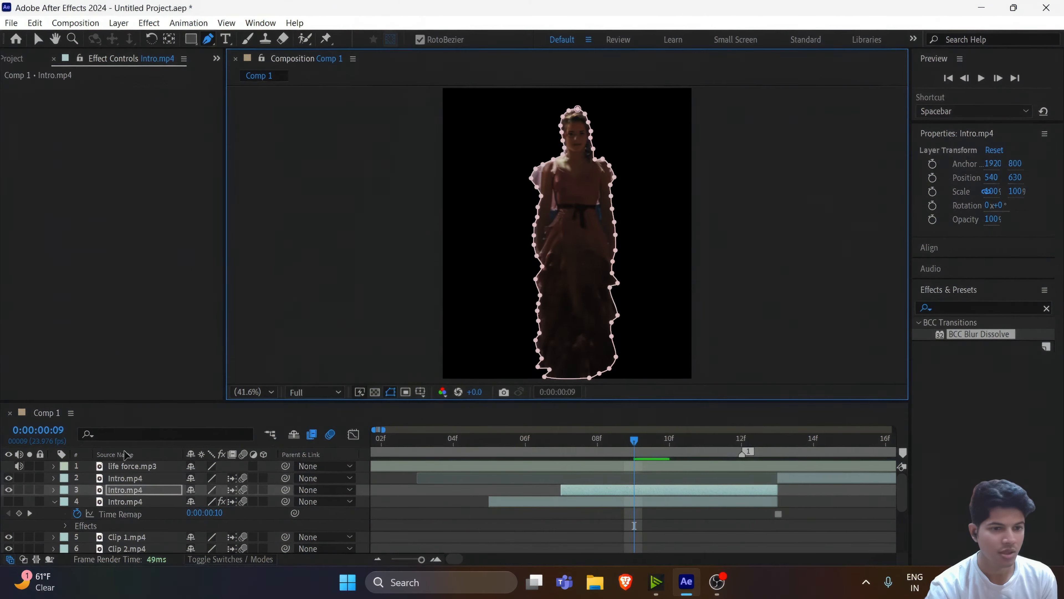
{"action": "key", "text": "ctrl+z"}
{"action": "left_click", "coordinate": [9, 502]}
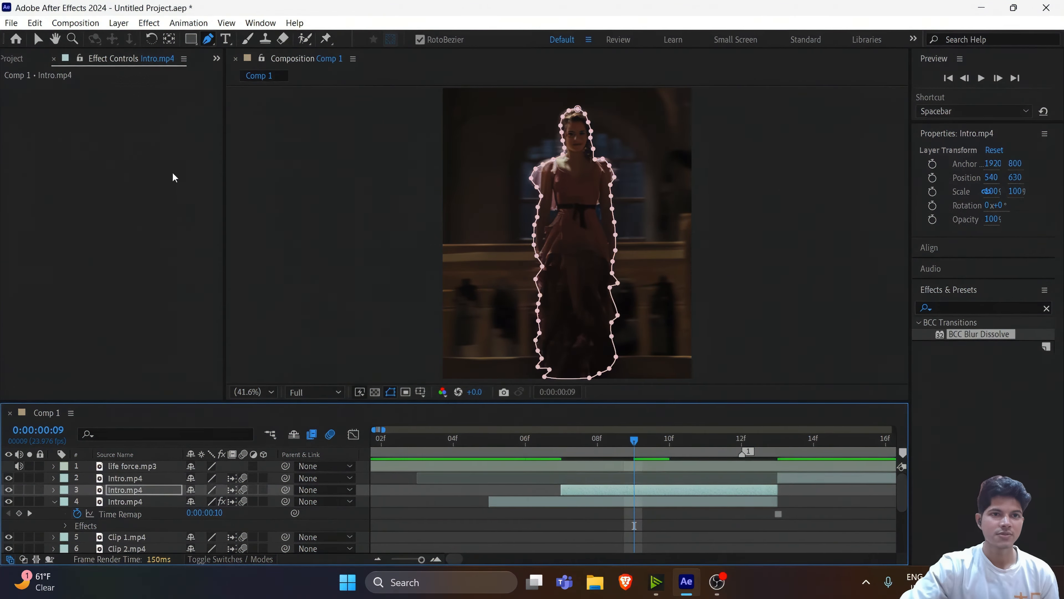
Step: Draw a second mask over the background gap between the woman's arm and waist and set its mode to Subtract
{"action": "left_click", "coordinate": [55, 38]}
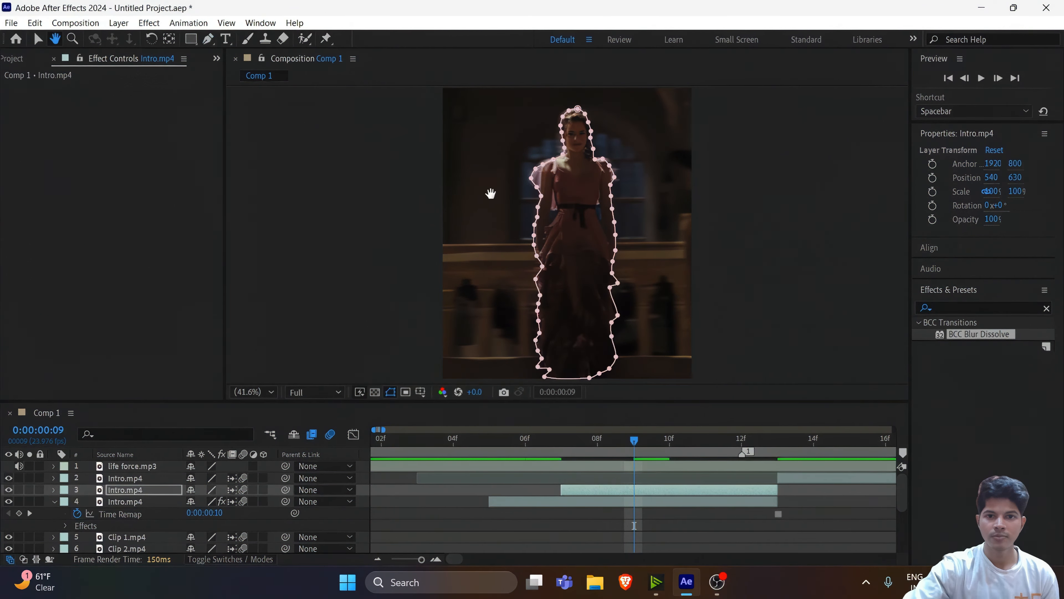
{"action": "scroll", "coordinate": [526, 228], "scroll_direction": "up", "scroll_amount": 4}
{"action": "scroll", "coordinate": [568, 238], "scroll_direction": "up", "scroll_amount": 1}
{"action": "left_click_drag", "start_coordinate": [548, 203], "coordinate": [577, 359]}
{"action": "scroll", "coordinate": [660, 190], "scroll_direction": "down", "scroll_amount": 4}
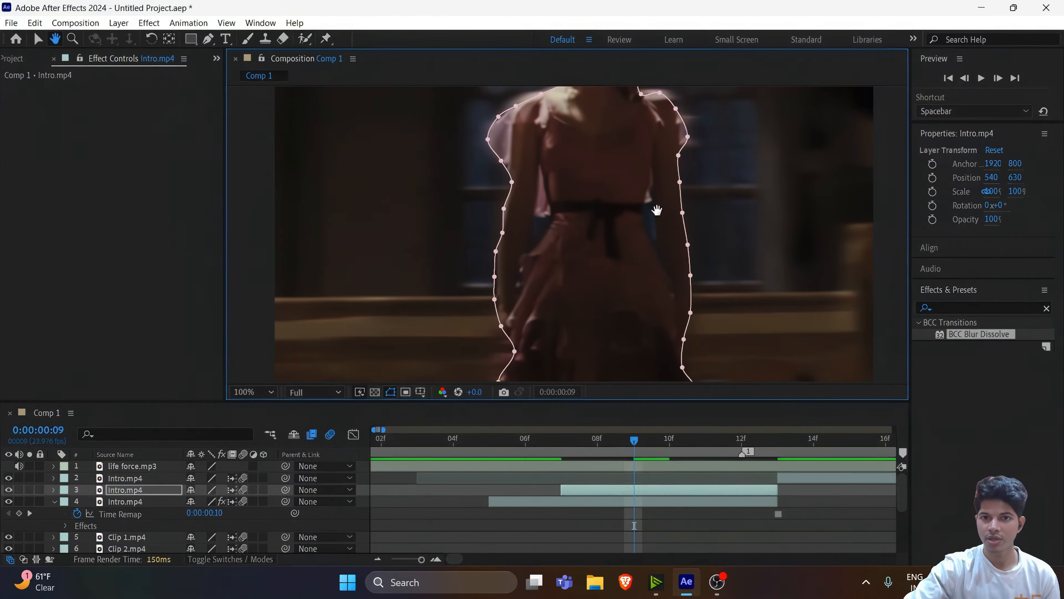
{"action": "scroll", "coordinate": [655, 216], "scroll_direction": "up", "scroll_amount": 2}
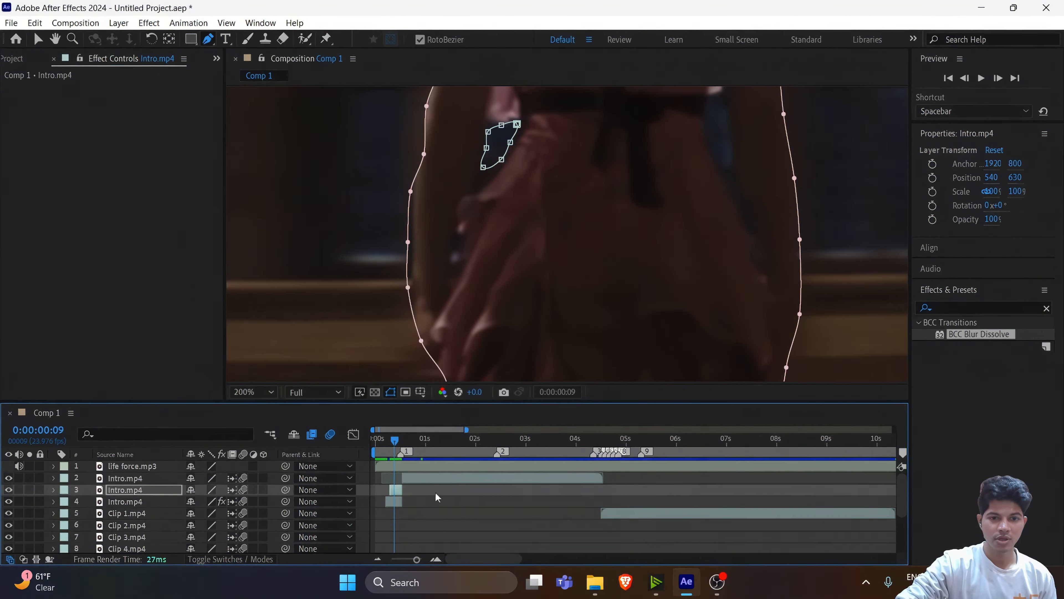
{"action": "key", "text": "m"}
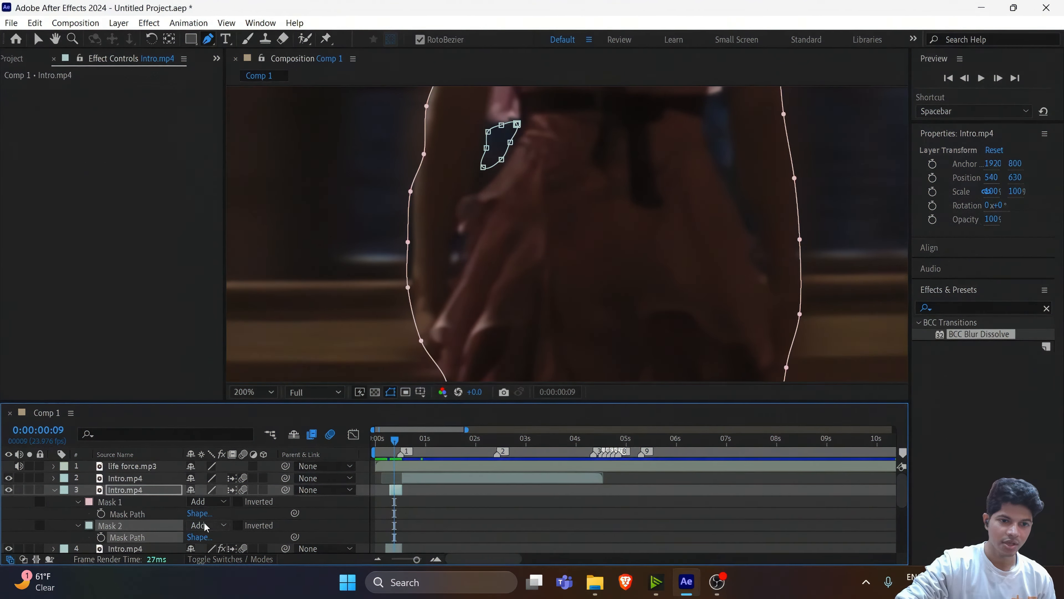
{"action": "left_click", "coordinate": [217, 531]}
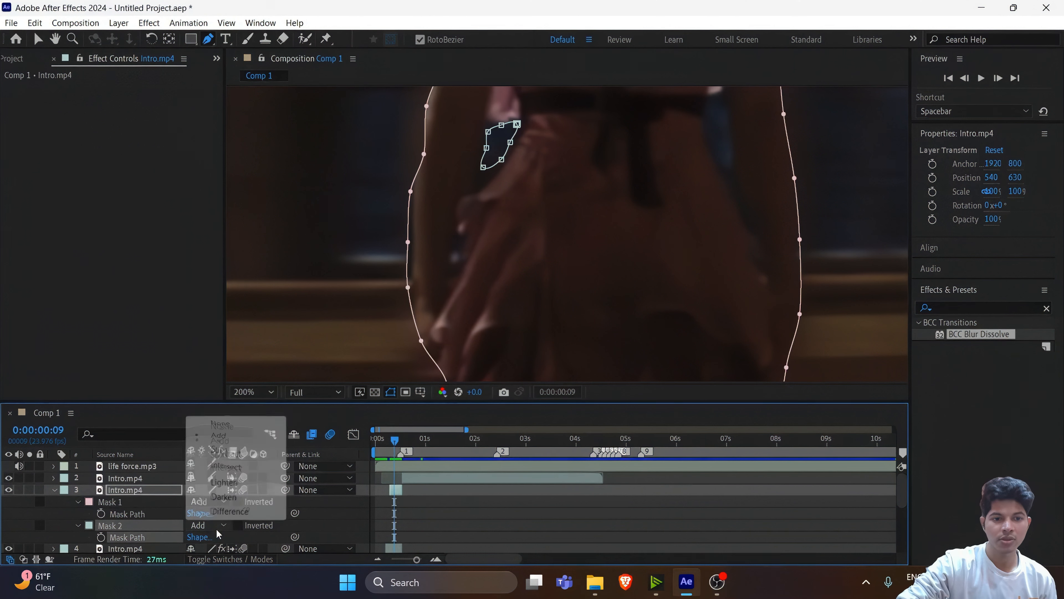
{"action": "left_click", "coordinate": [235, 453]}
Step: Hide the blurred Intro.mp4 layer to examine the subtracted gap in the woman's cutout
{"action": "scroll", "coordinate": [97, 519], "scroll_direction": "down", "scroll_amount": 1}
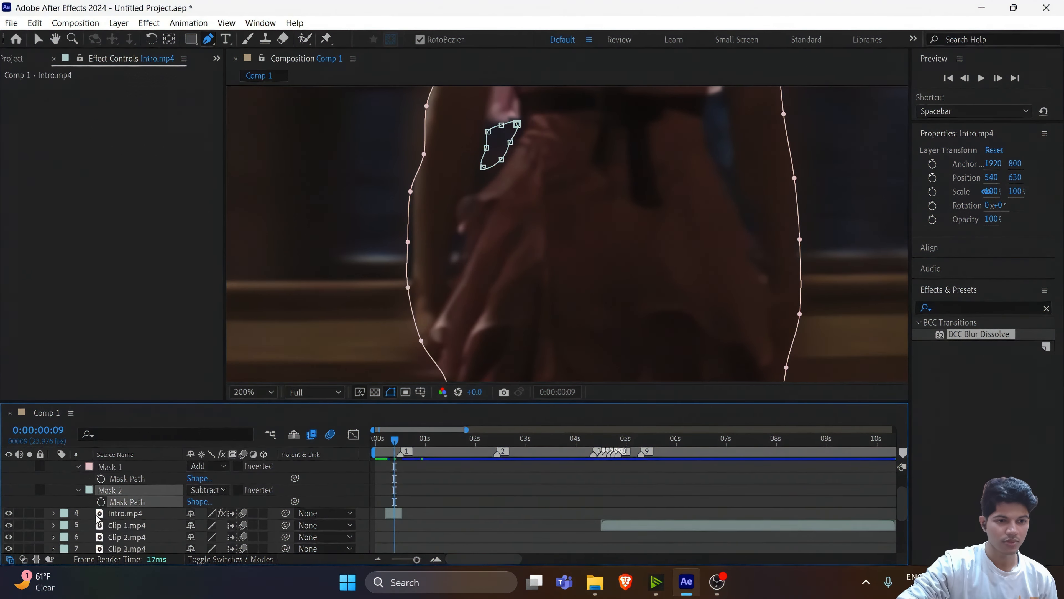
{"action": "left_click", "coordinate": [9, 513]}
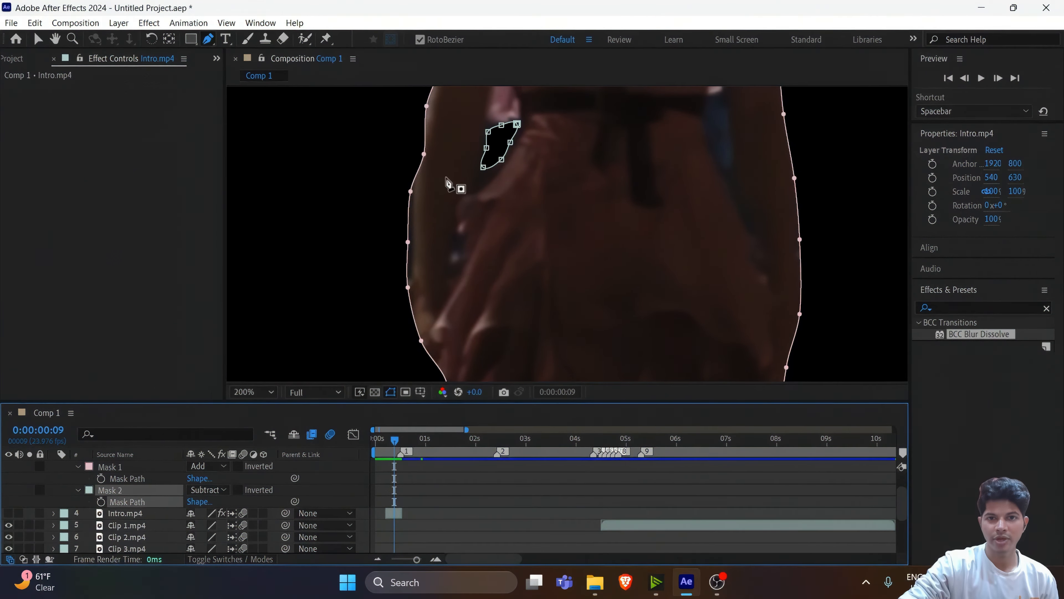
{"action": "key", "text": "comma"}
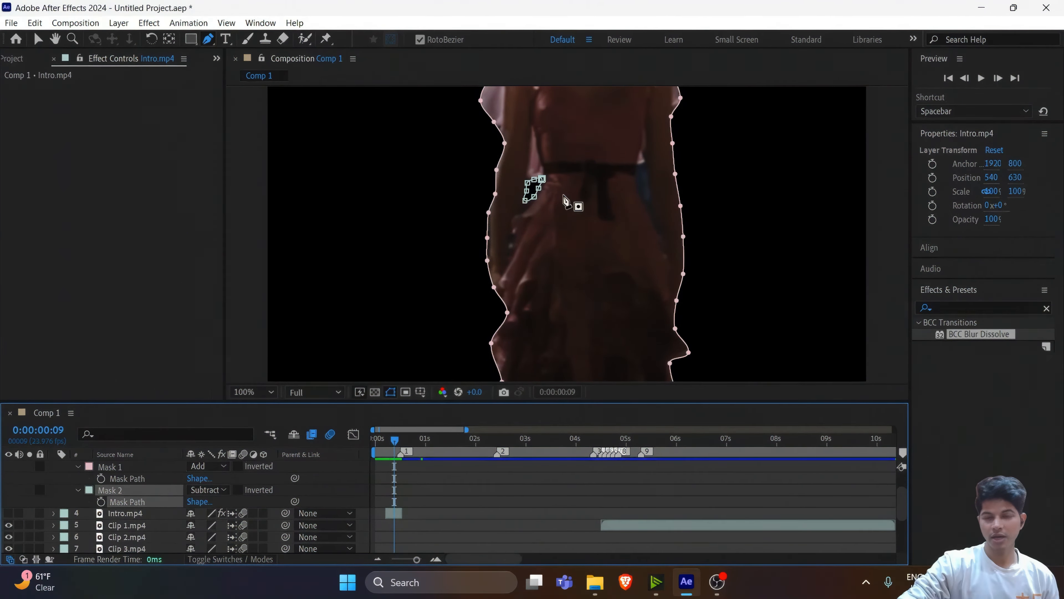
Step: Add a third mask over the background gap beside the woman's other arm and set its mode to Subtract
{"action": "key", "text": "period"}
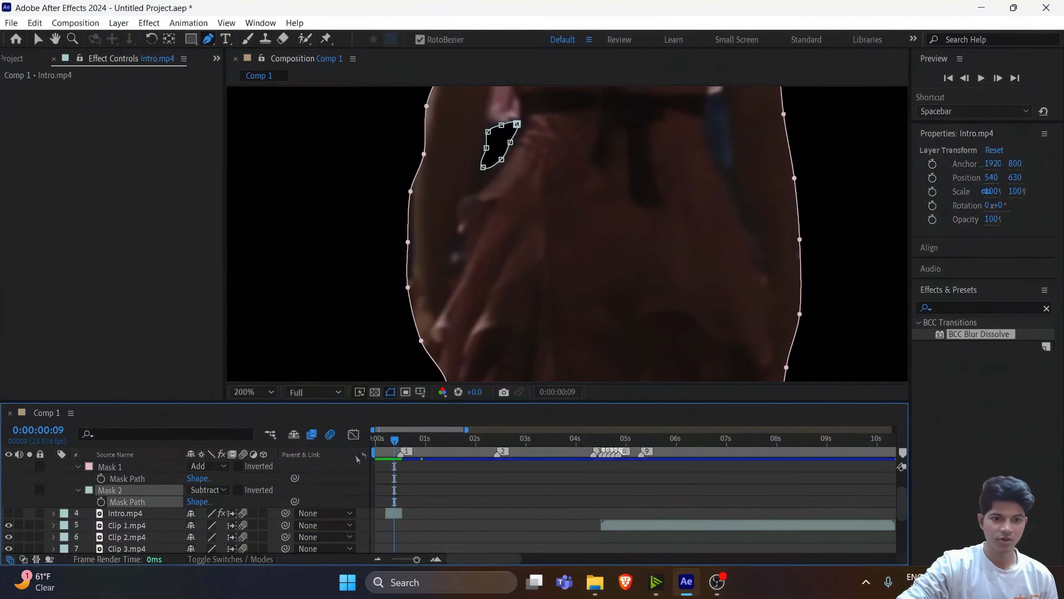
{"action": "left_click", "coordinate": [208, 490]}
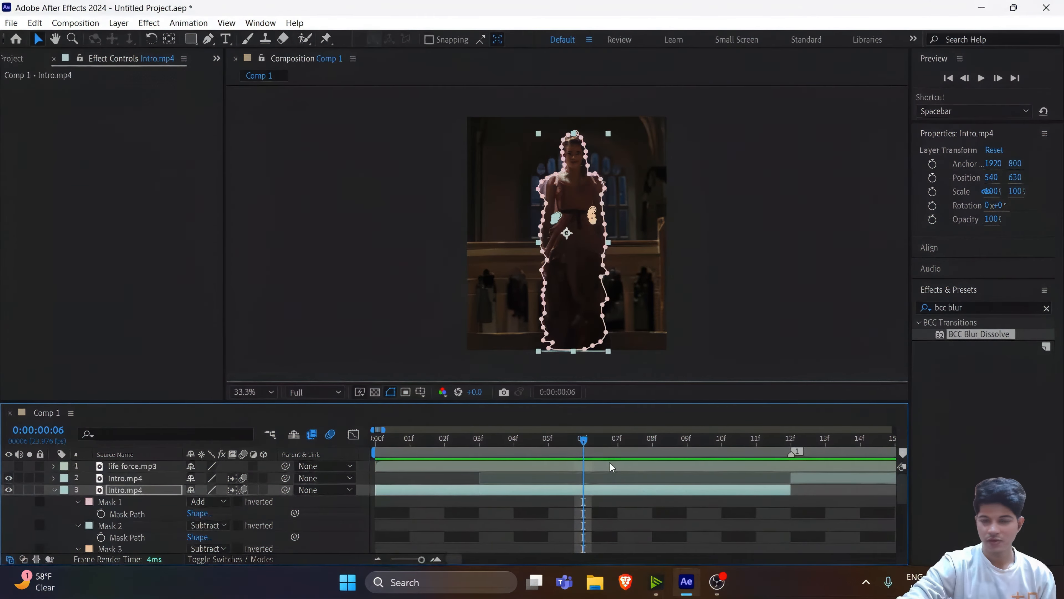
Step: Separate the Position dimensions of the masked Intro.mp4 layer and add a Y Position keyframe at 0:00:00:12
{"action": "key", "text": "m"}
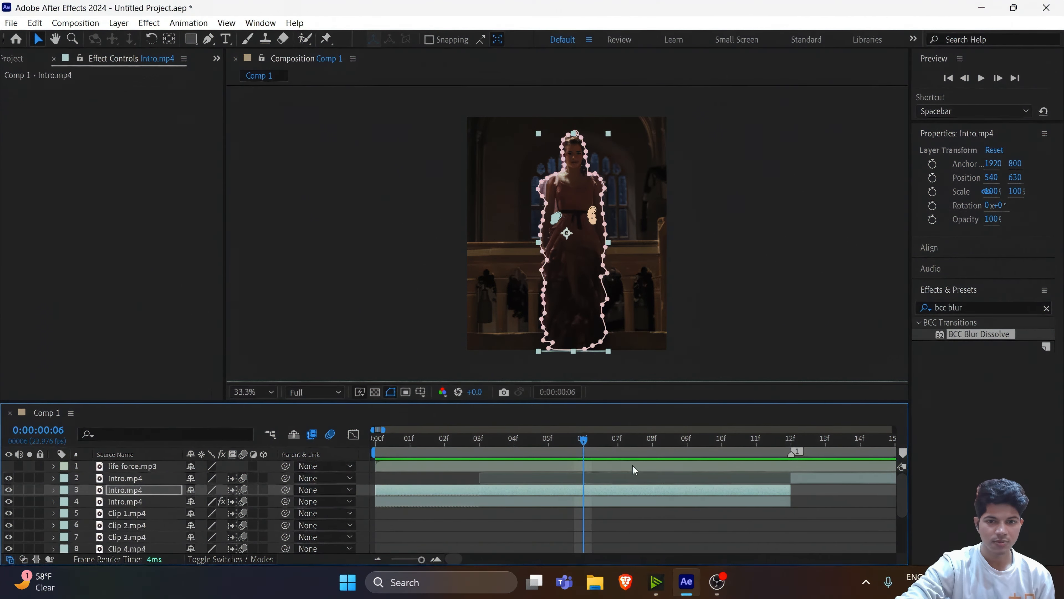
{"action": "key", "text": "p"}
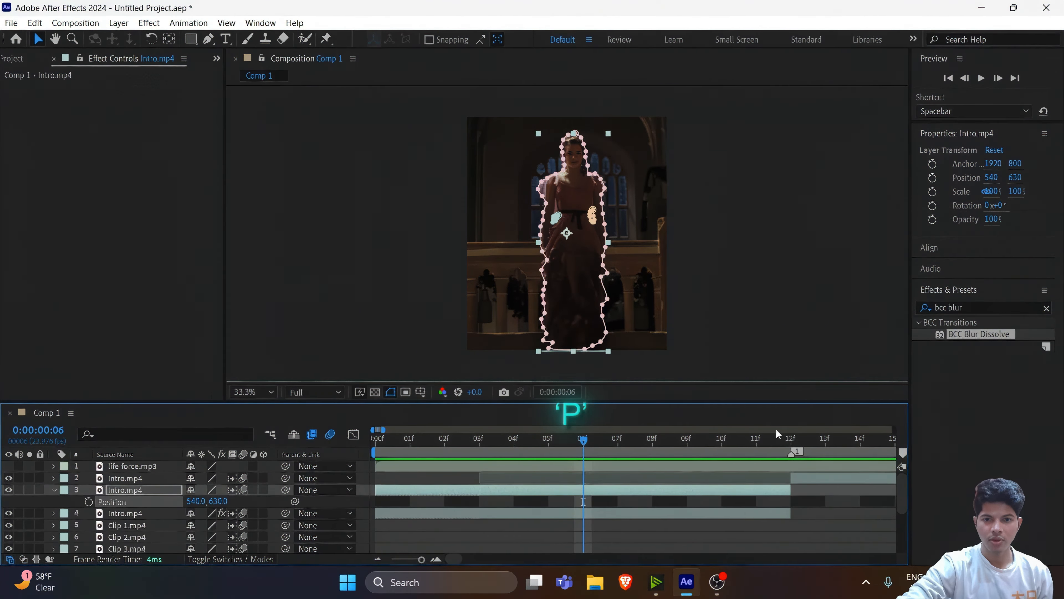
{"action": "left_click", "coordinate": [779, 435]}
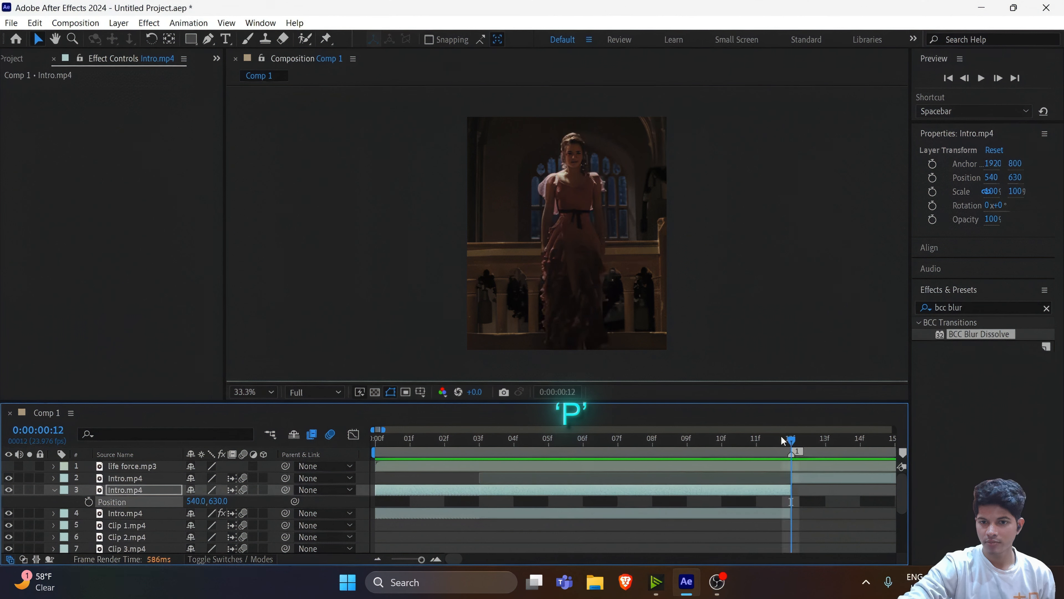
{"action": "right_click", "coordinate": [149, 503]}
{"action": "left_click", "coordinate": [168, 334]}
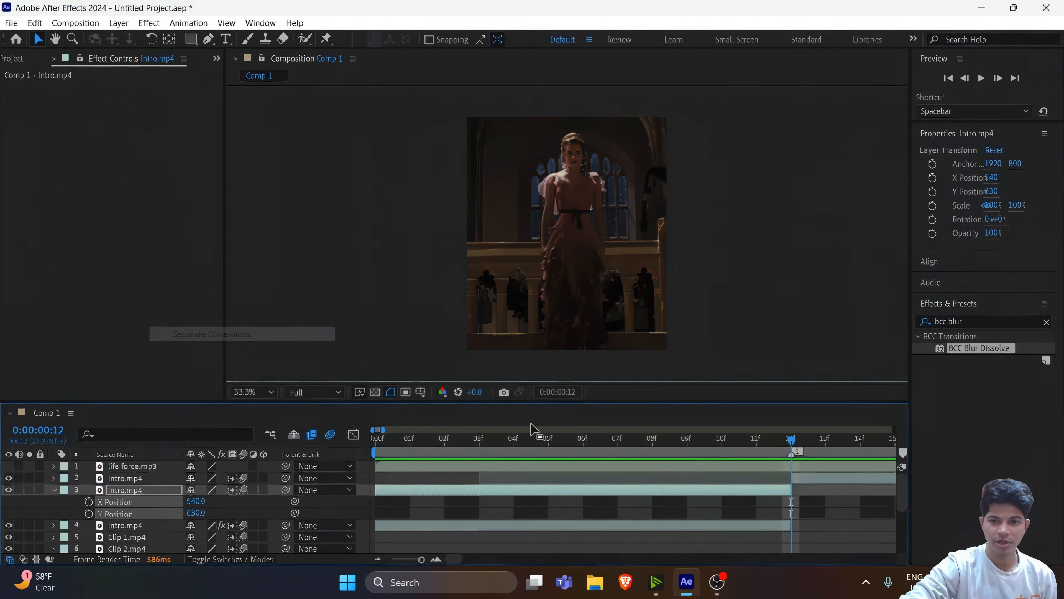
{"action": "left_click", "coordinate": [226, 512]}
{"action": "left_click", "coordinate": [90, 514]}
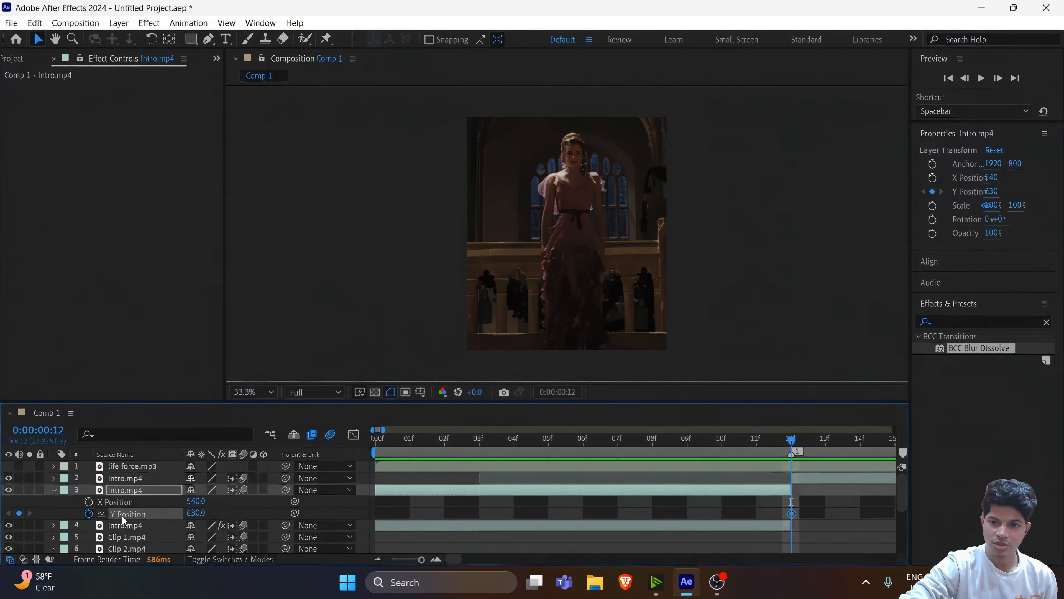
Step: Keyframe the masked layer's Y Position at 0:00:00:00 with a value of 1999 so the cutout starts below the frame
{"action": "left_click_drag", "start_coordinate": [421, 559], "coordinate": [418, 559]}
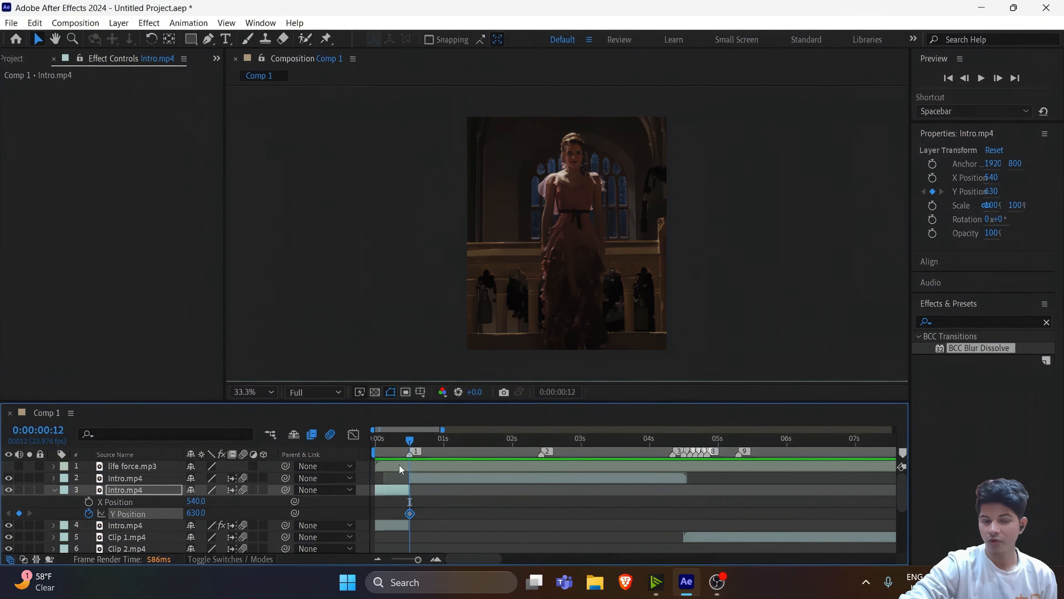
{"action": "left_click_drag", "start_coordinate": [385, 439], "coordinate": [374, 440]}
{"action": "left_click", "coordinate": [199, 517]}
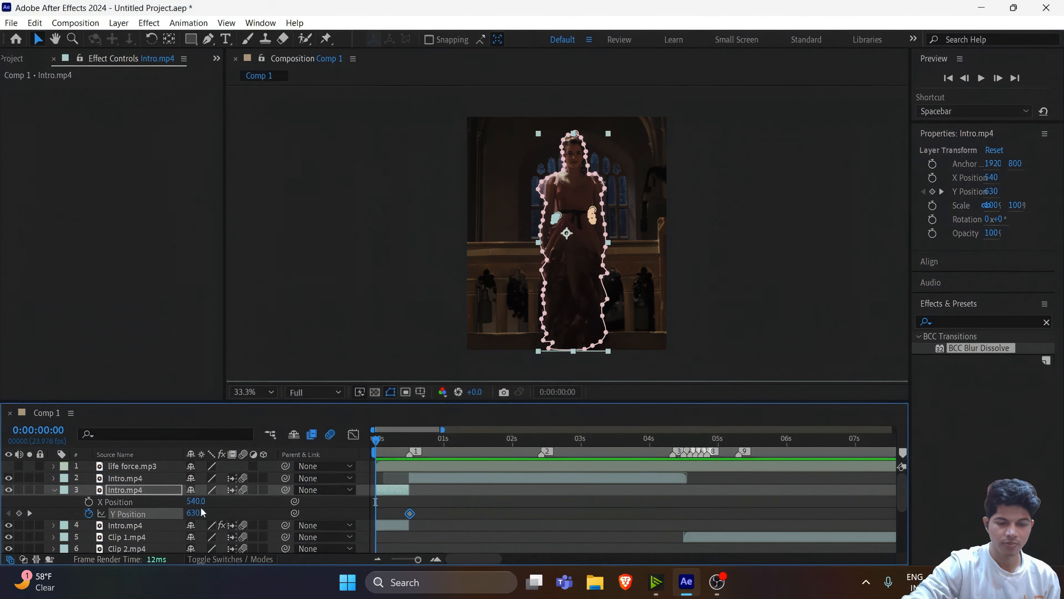
{"action": "type", "text": "1088"}
{"action": "key", "text": "Return"}
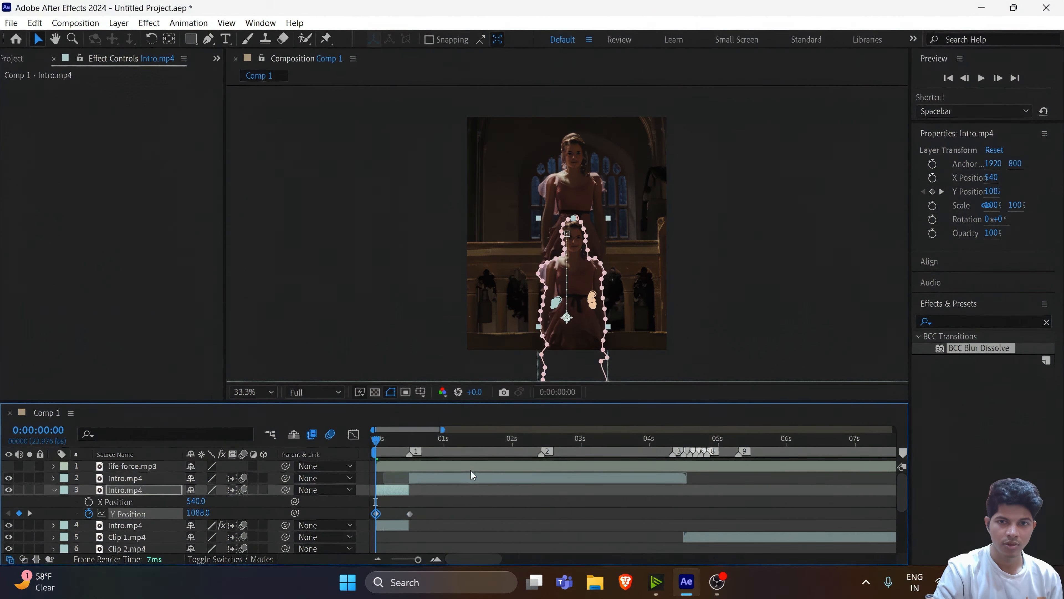
{"action": "left_click_drag", "start_coordinate": [197, 513], "coordinate": [461, 522]}
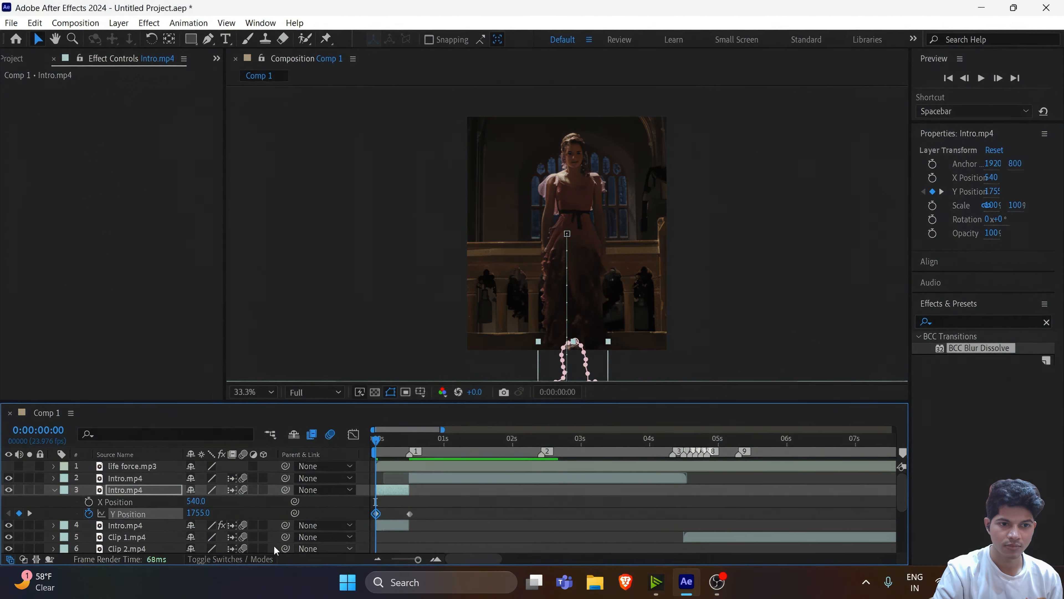
{"action": "left_click_drag", "start_coordinate": [197, 512], "coordinate": [434, 511]}
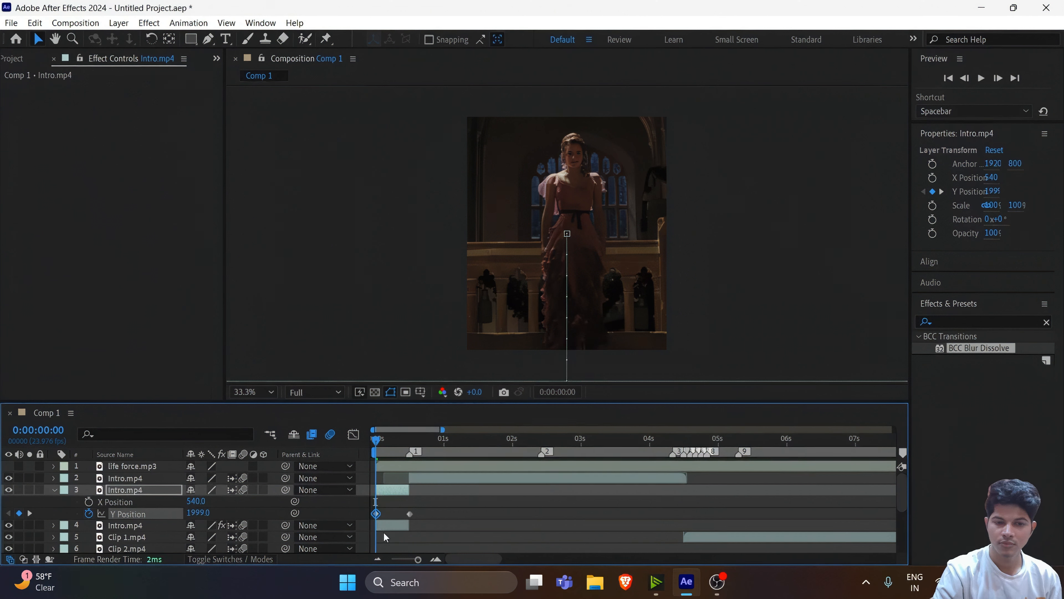
Step: Preview the cutout's rise into the frame and return to 0:00:00:00
{"action": "left_click", "coordinate": [433, 506]}
{"action": "key", "text": "space"}
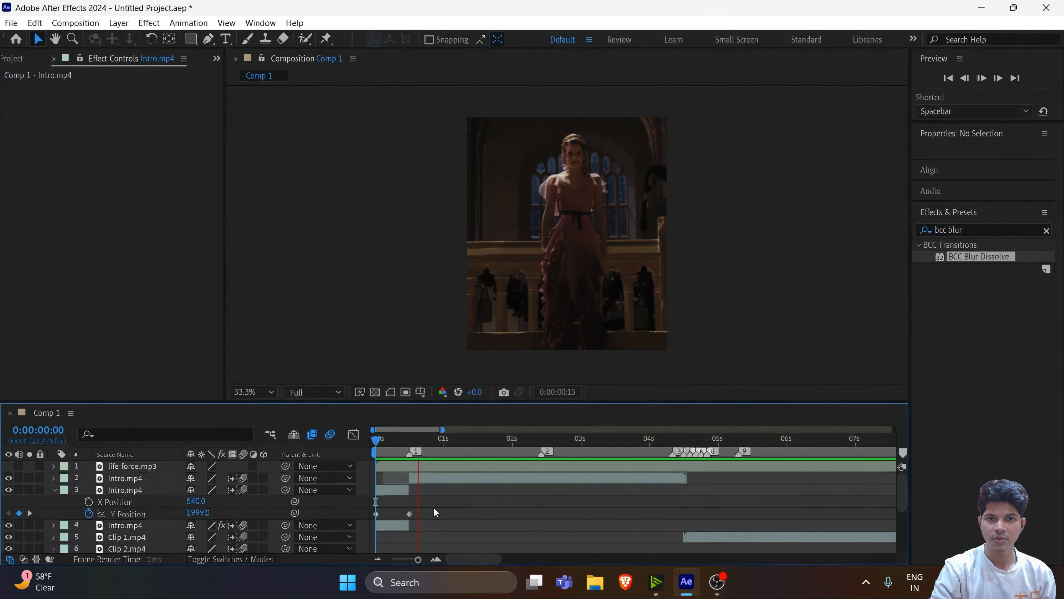
{"action": "key", "text": "space"}
{"action": "left_click", "coordinate": [384, 437]}
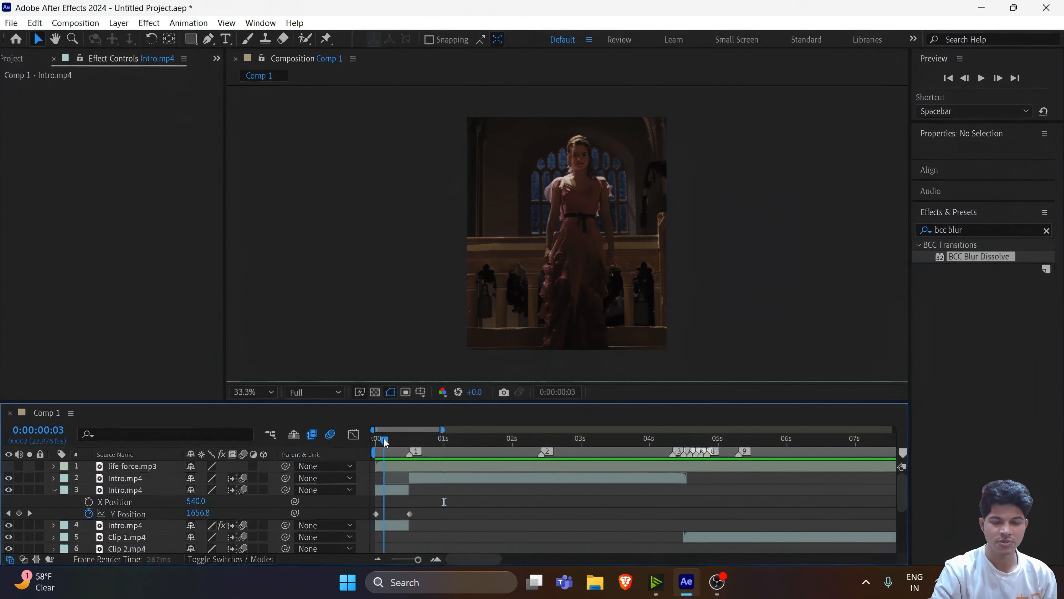
{"action": "key", "text": "space"}
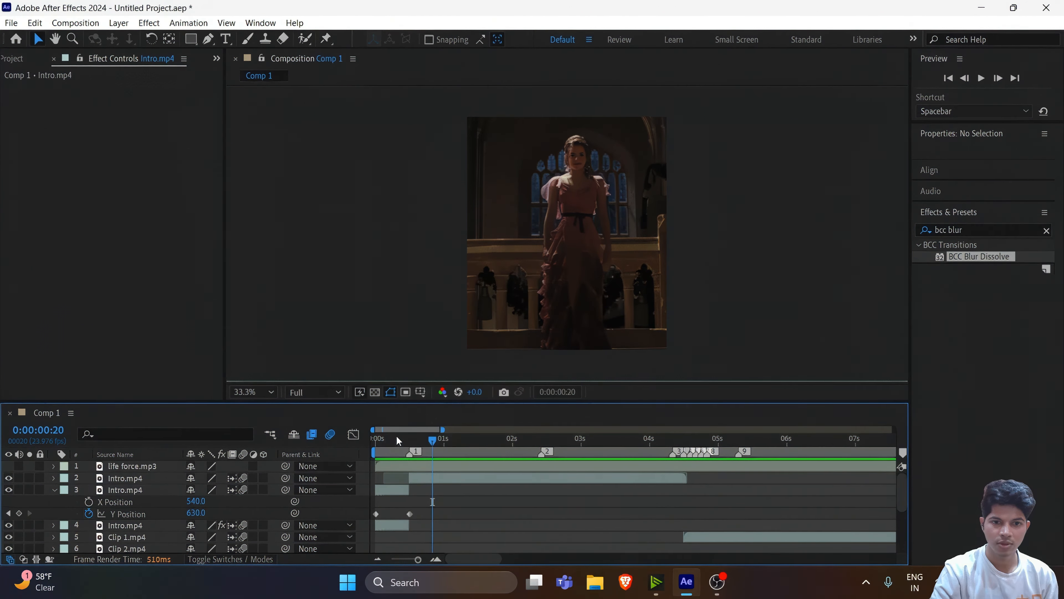
{"action": "left_click", "coordinate": [377, 440]}
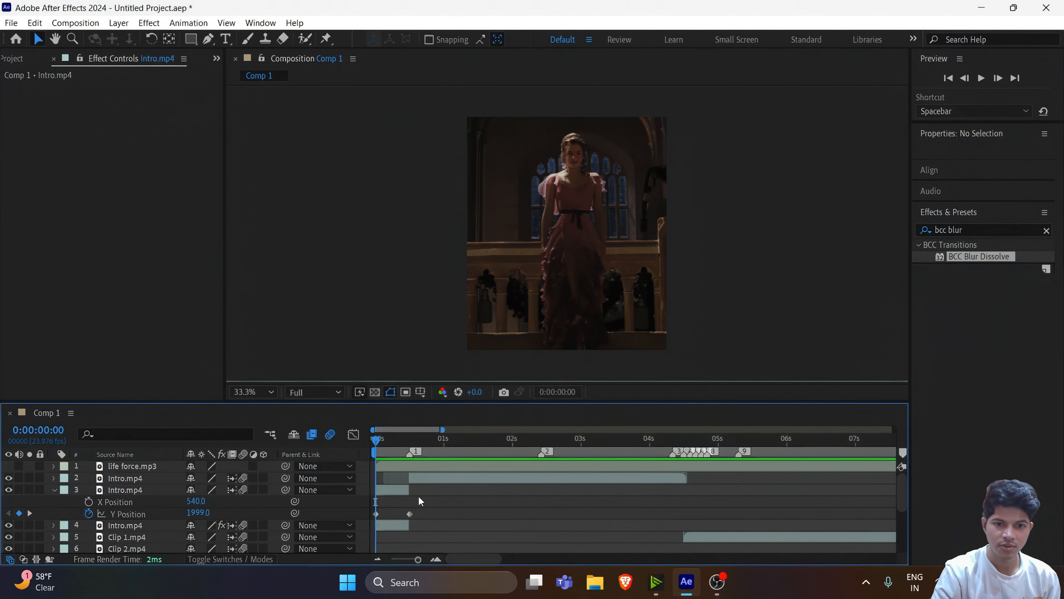
Step: Apply Easy Ease to both Y Position keyframes of the masked layer and set the preview resolution to Quarter
{"action": "left_click_drag", "start_coordinate": [421, 514], "coordinate": [357, 518]}
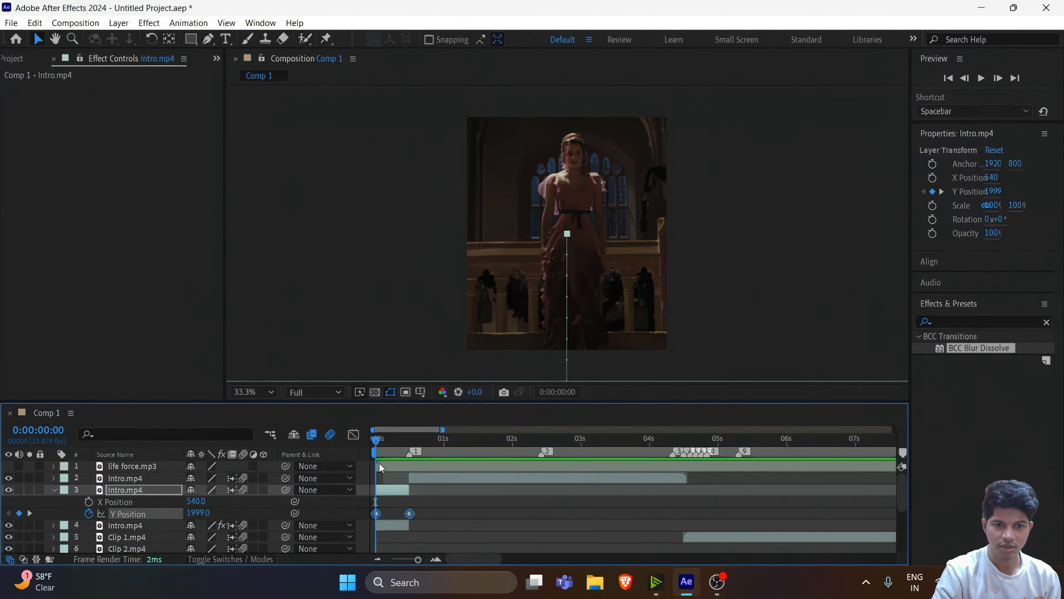
{"action": "key", "text": "F9"}
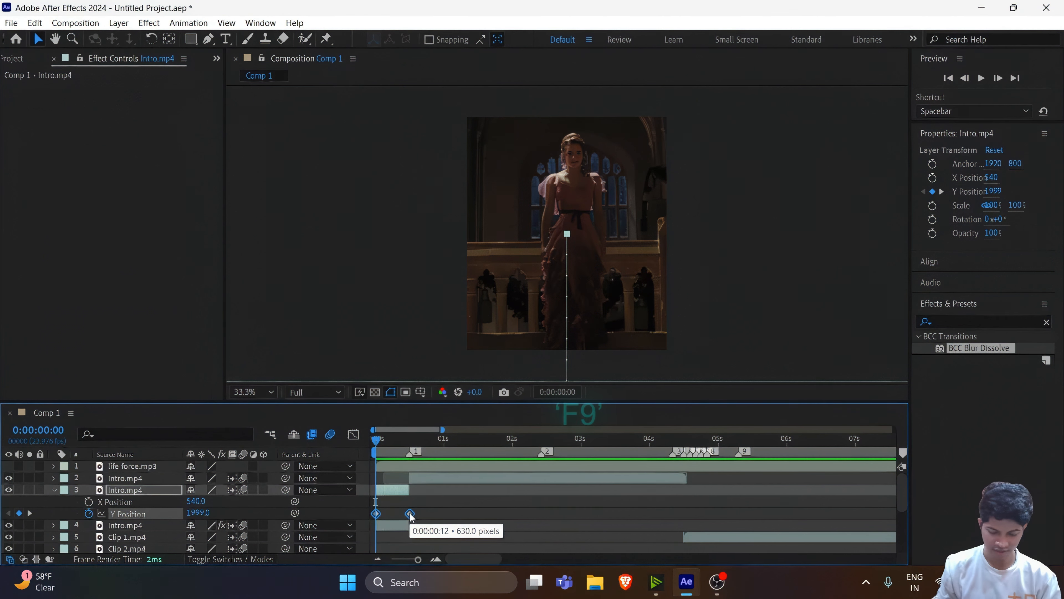
{"action": "right_click", "coordinate": [410, 514]}
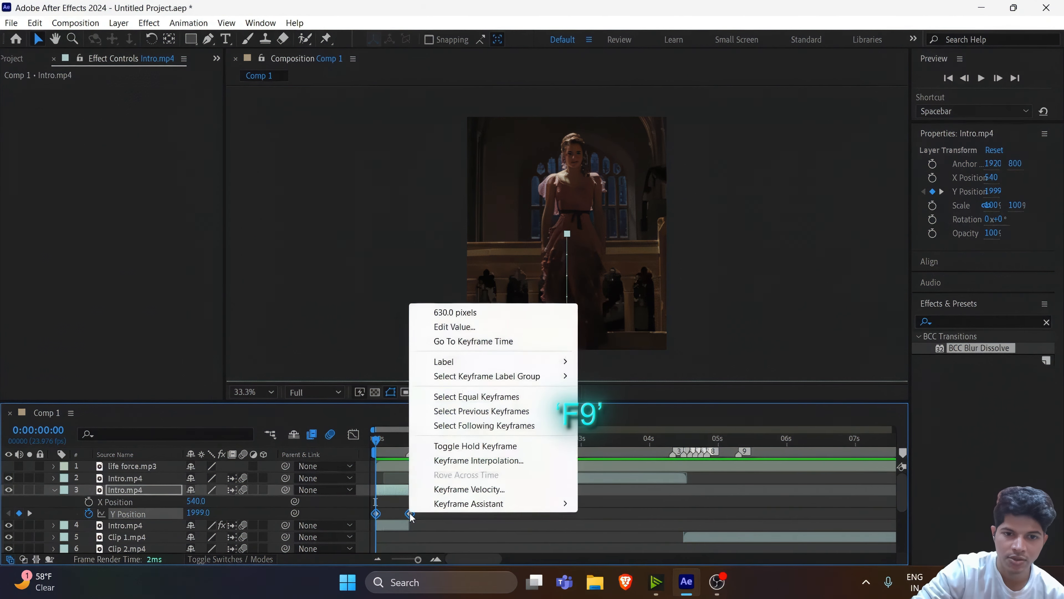
{"action": "mouse_move", "coordinate": [485, 504]}
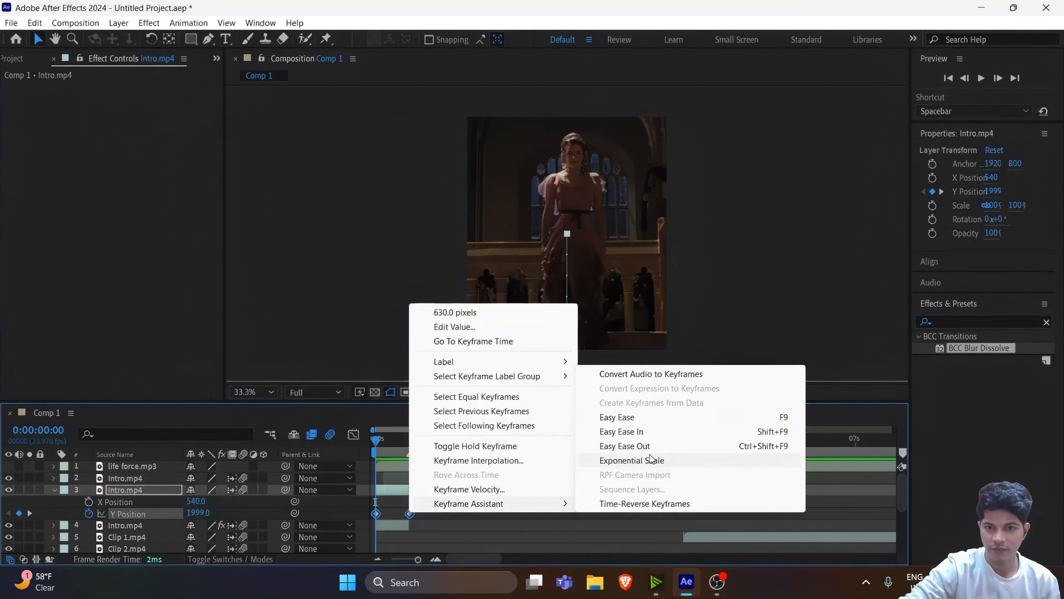
{"action": "left_click", "coordinate": [663, 422]}
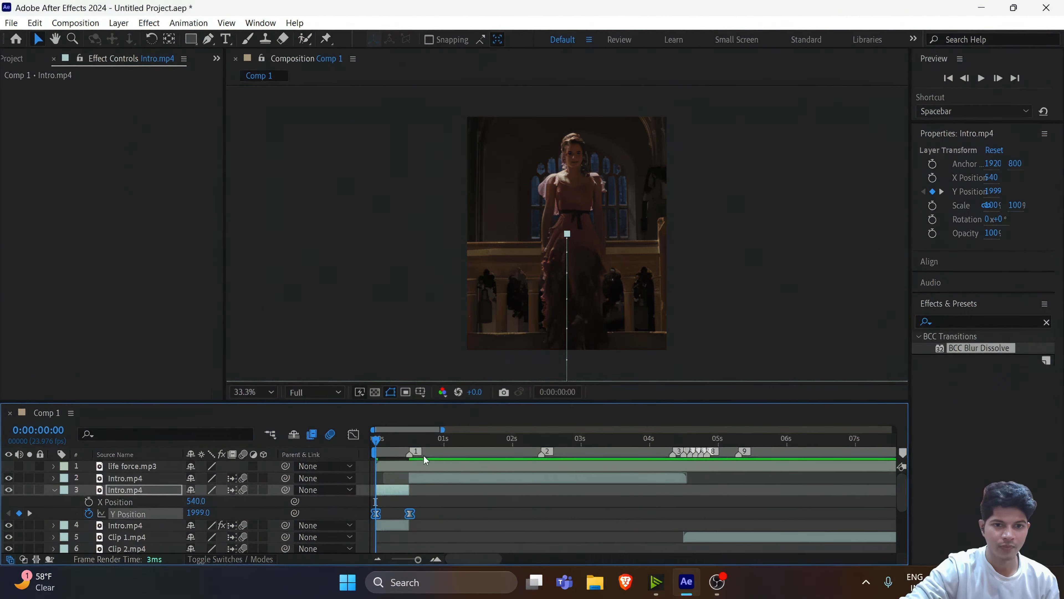
{"action": "left_click", "coordinate": [296, 396]}
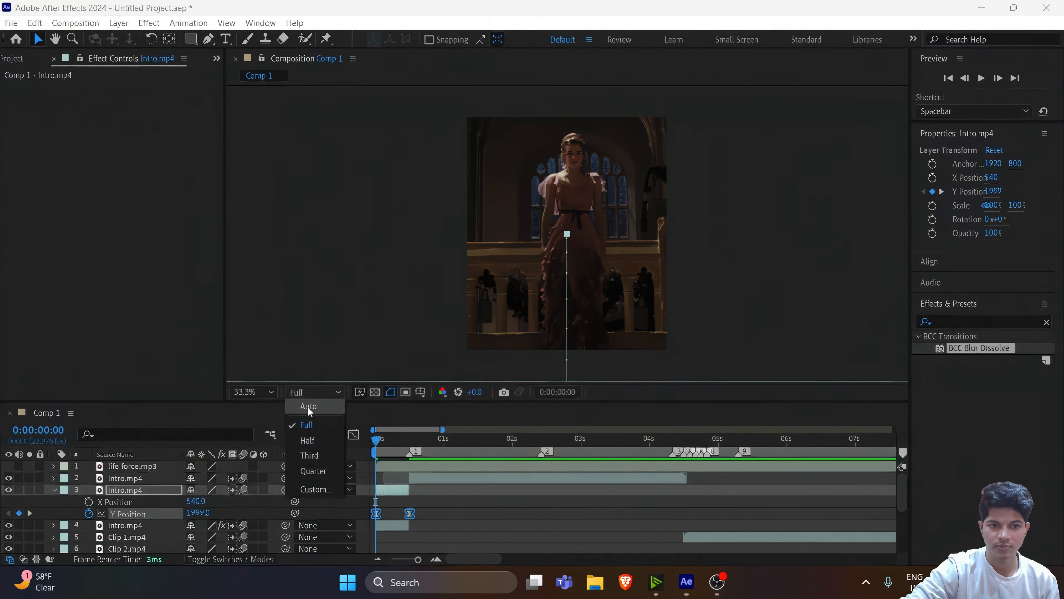
{"action": "left_click", "coordinate": [326, 473]}
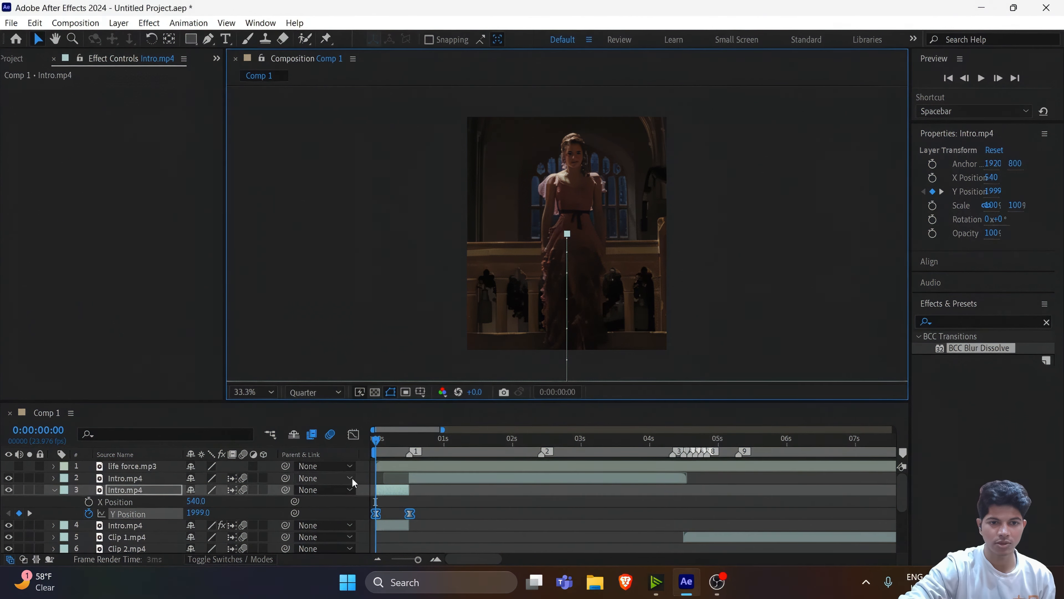
Step: Lengthen both keyframes' easing handles in the Y Position graph to form a steep S-curve, and close the graph and layer properties
{"action": "left_click", "coordinate": [354, 435]}
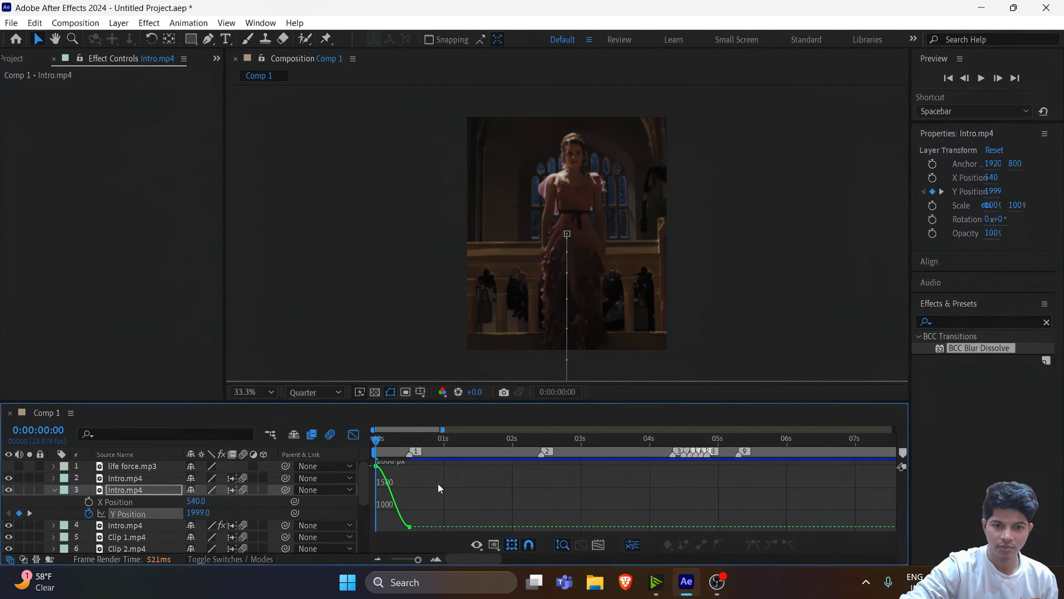
{"action": "left_click_drag", "start_coordinate": [440, 461], "coordinate": [371, 541]}
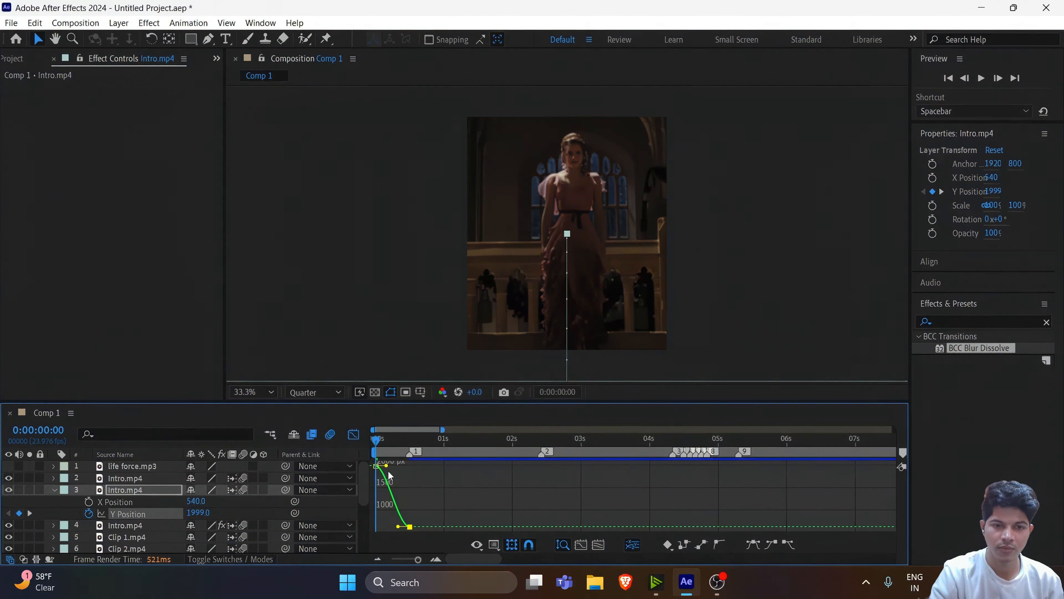
{"action": "left_click_drag", "start_coordinate": [386, 467], "coordinate": [406, 468]}
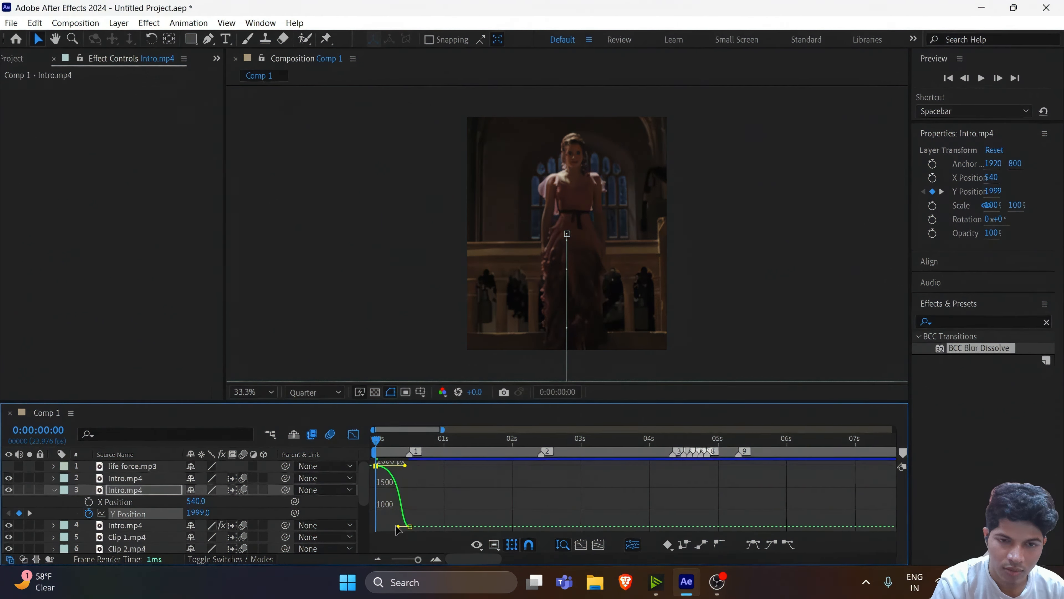
{"action": "left_click_drag", "start_coordinate": [398, 526], "coordinate": [387, 526]}
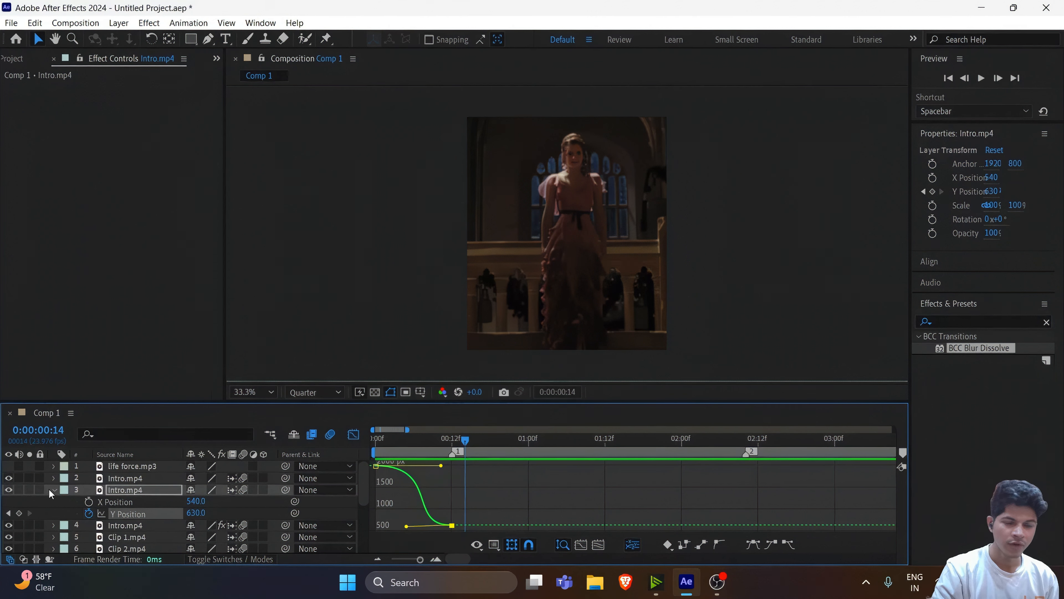
{"action": "left_click", "coordinate": [53, 490]}
{"action": "left_click", "coordinate": [354, 435]}
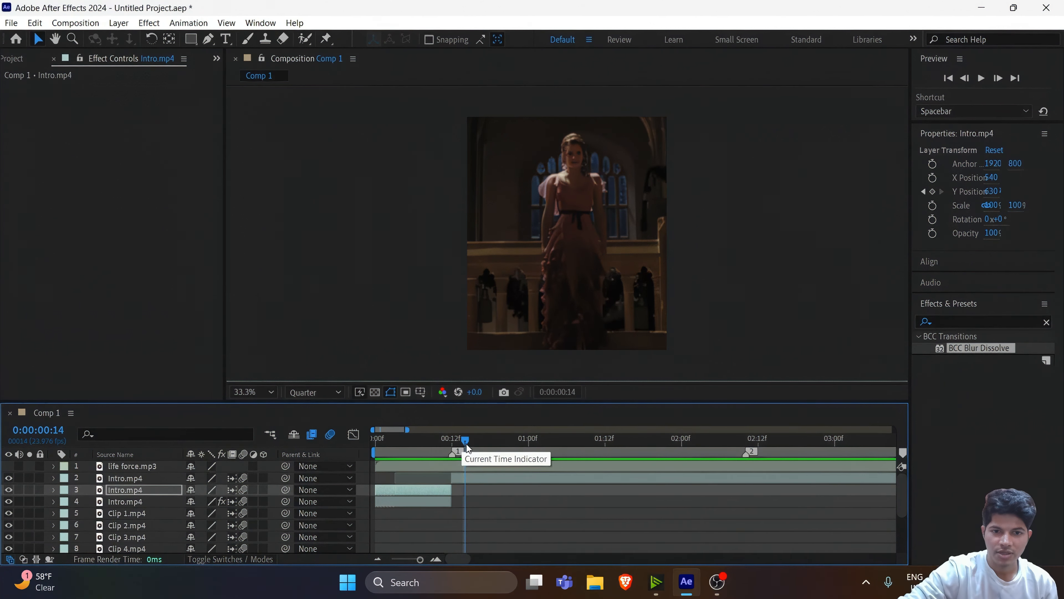
Step: Preview the eased rise of the cutout around the first marker
{"action": "left_click_drag", "start_coordinate": [455, 438], "coordinate": [452, 441]}
{"action": "key", "text": "space"}
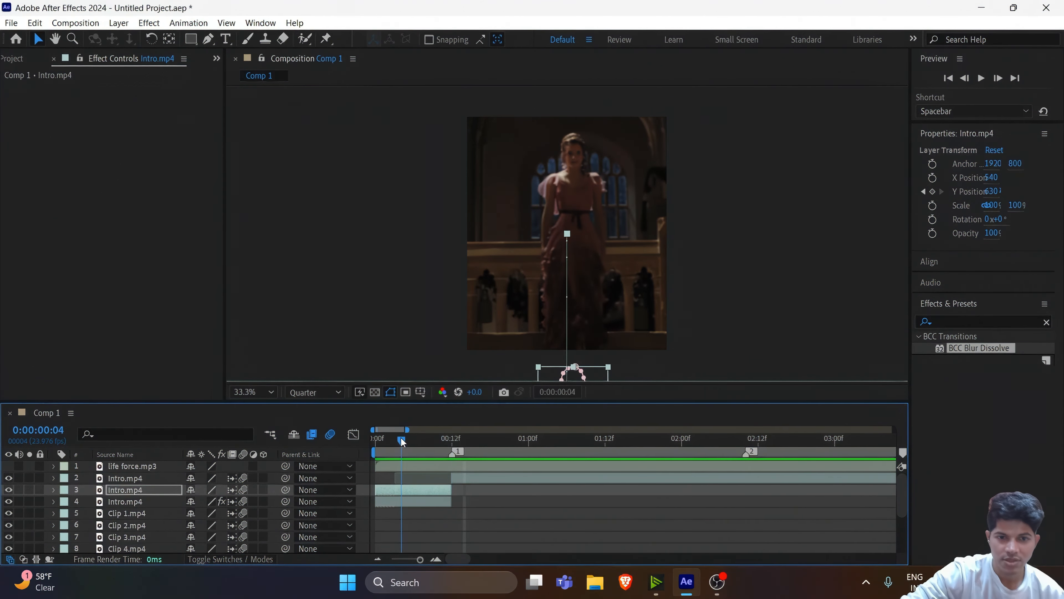
{"action": "key", "text": "space"}
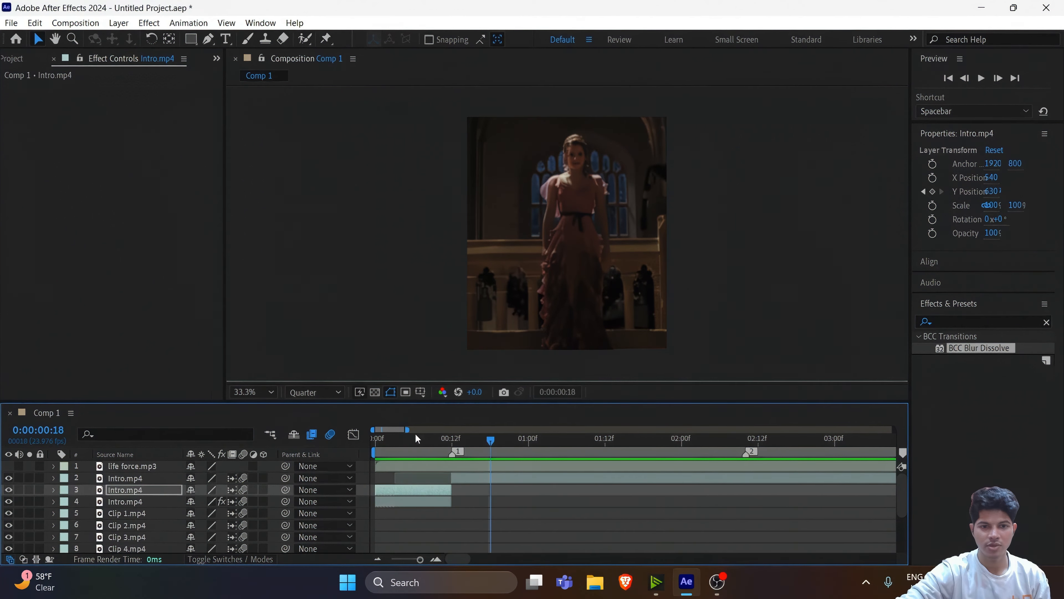
{"action": "left_click_drag", "start_coordinate": [403, 440], "coordinate": [432, 443]}
Step: Create an adjustment layer above the topmost Intro.mp4 layer and split it at 0:00:00:12
{"action": "key", "text": "ctrl+Up"}
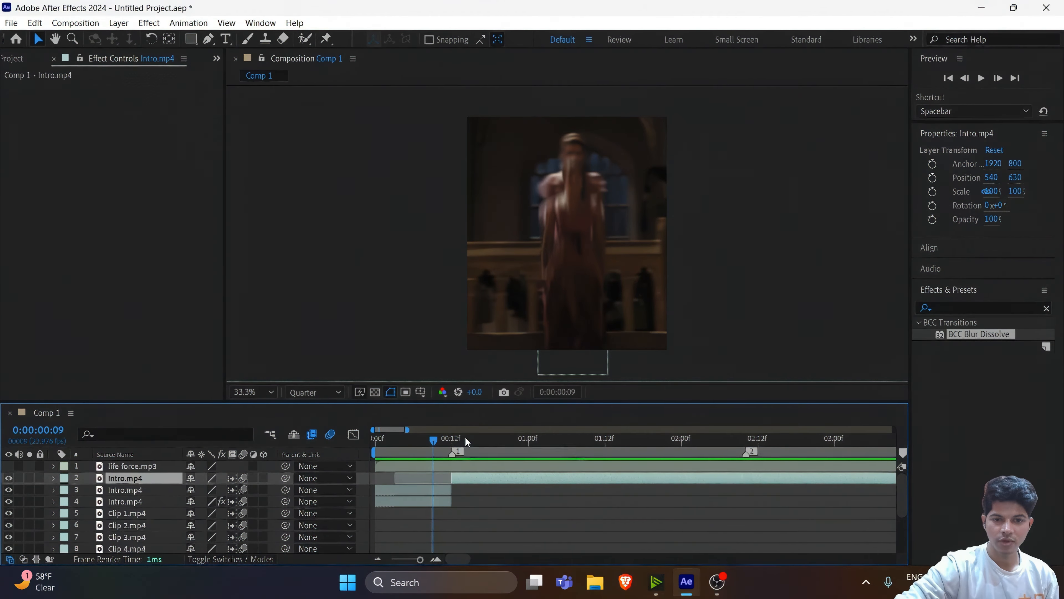
{"action": "left_click", "coordinate": [465, 436]}
{"action": "right_click", "coordinate": [45, 476]}
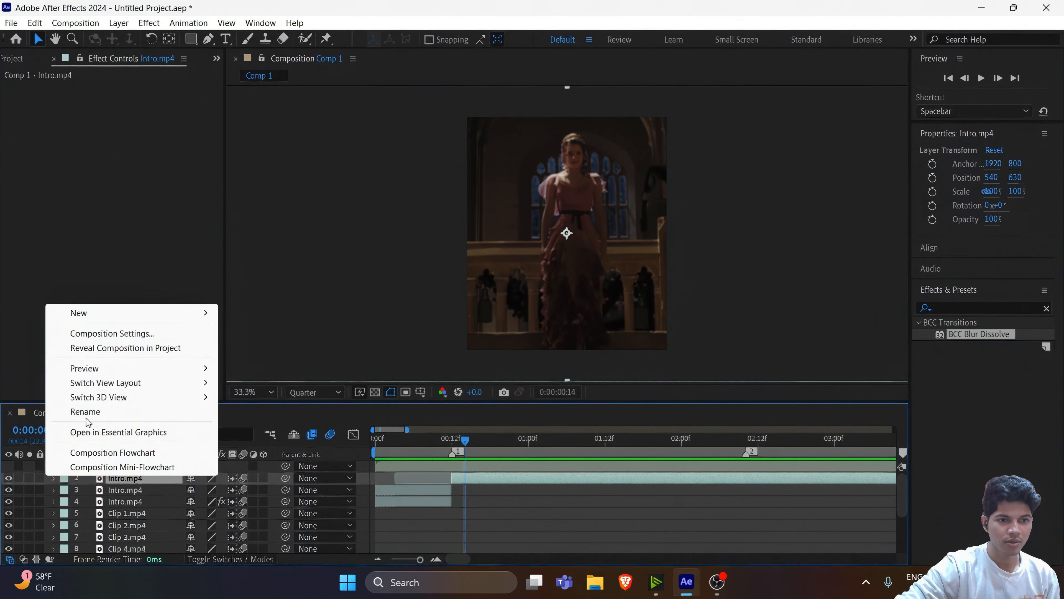
{"action": "mouse_move", "coordinate": [166, 317]}
{"action": "left_click", "coordinate": [259, 420]}
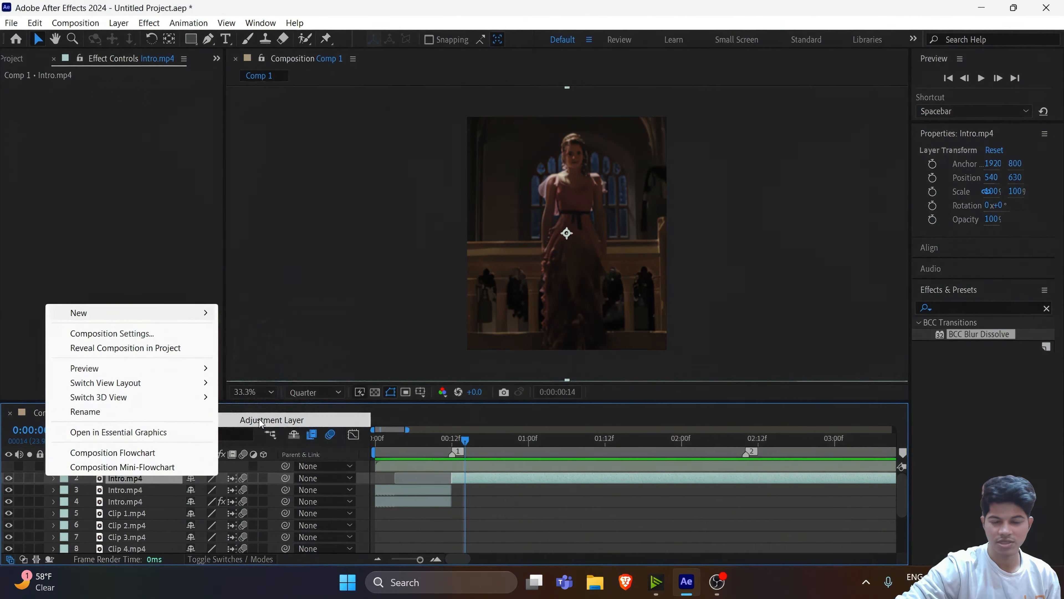
{"action": "left_click", "coordinate": [454, 439]}
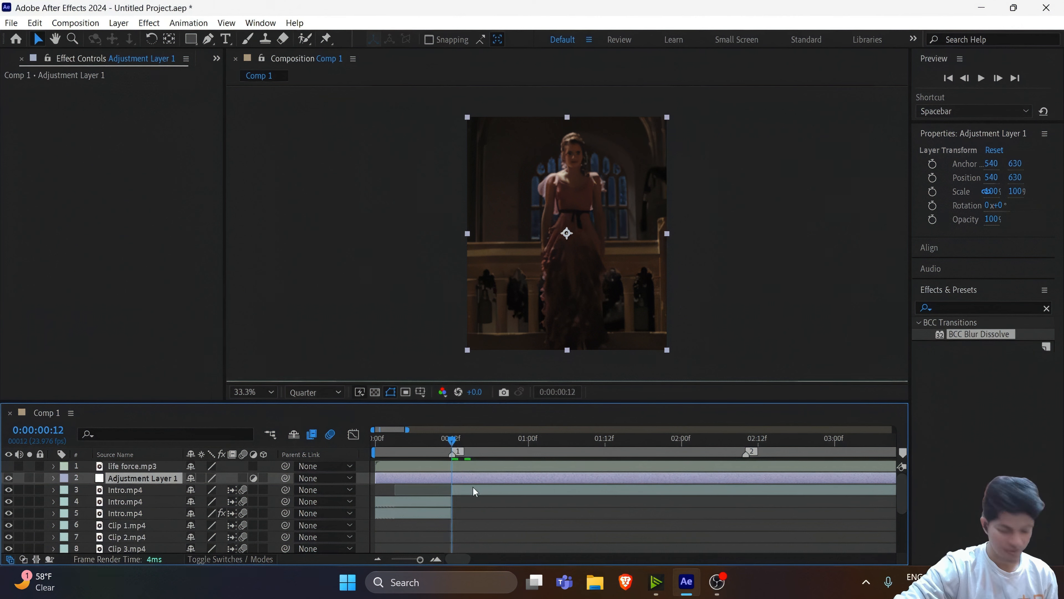
{"action": "key", "text": "ctrl+shift+d"}
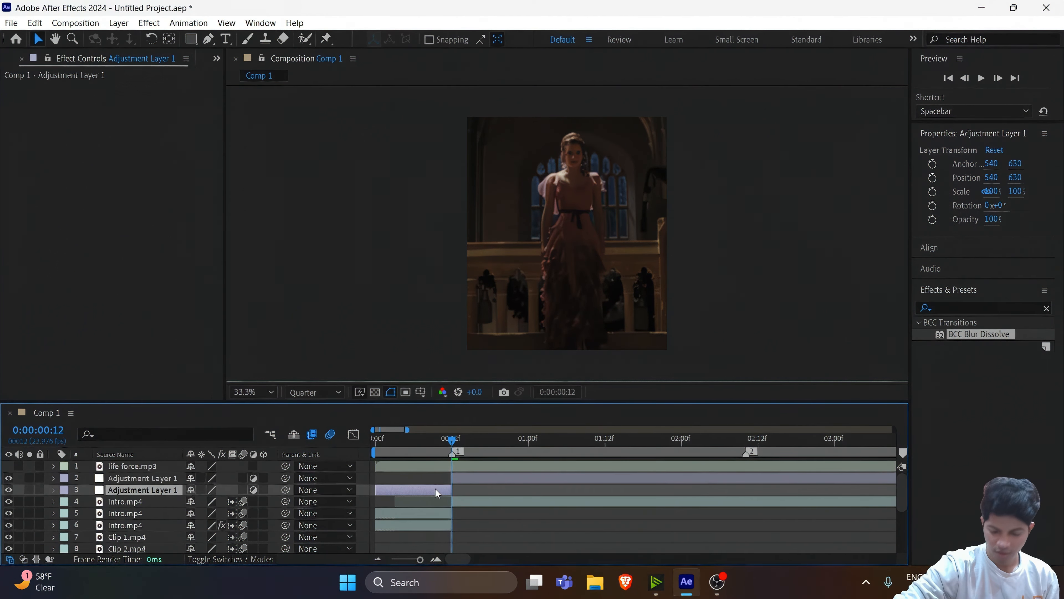
Step: Delete the adjustment layer segment before 0:00:00:12 and apply the Twitch effect to the remaining segment
{"action": "key", "text": "Delete"}
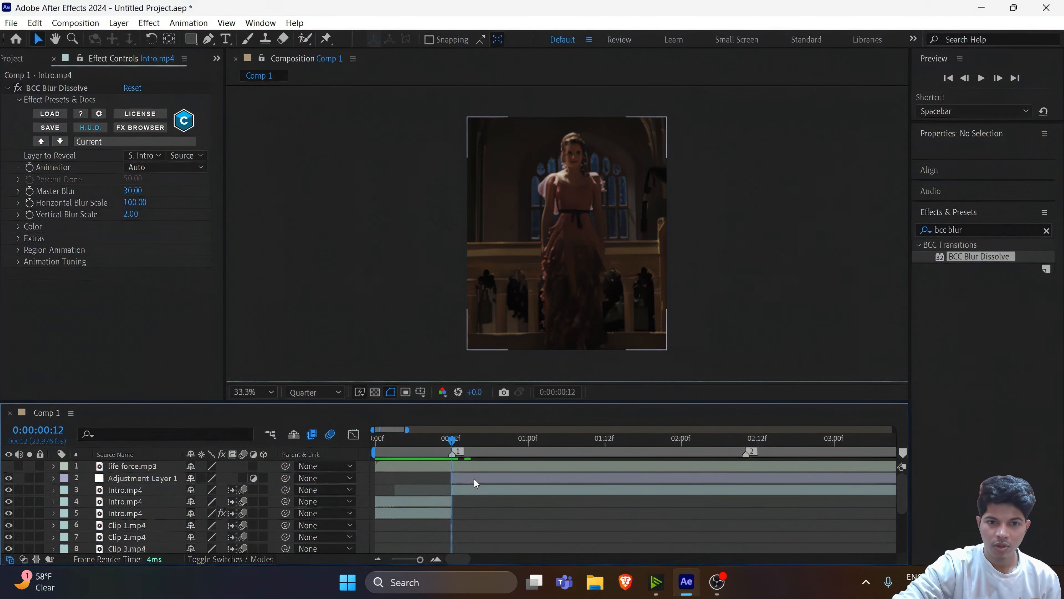
{"action": "left_click", "coordinate": [474, 479]}
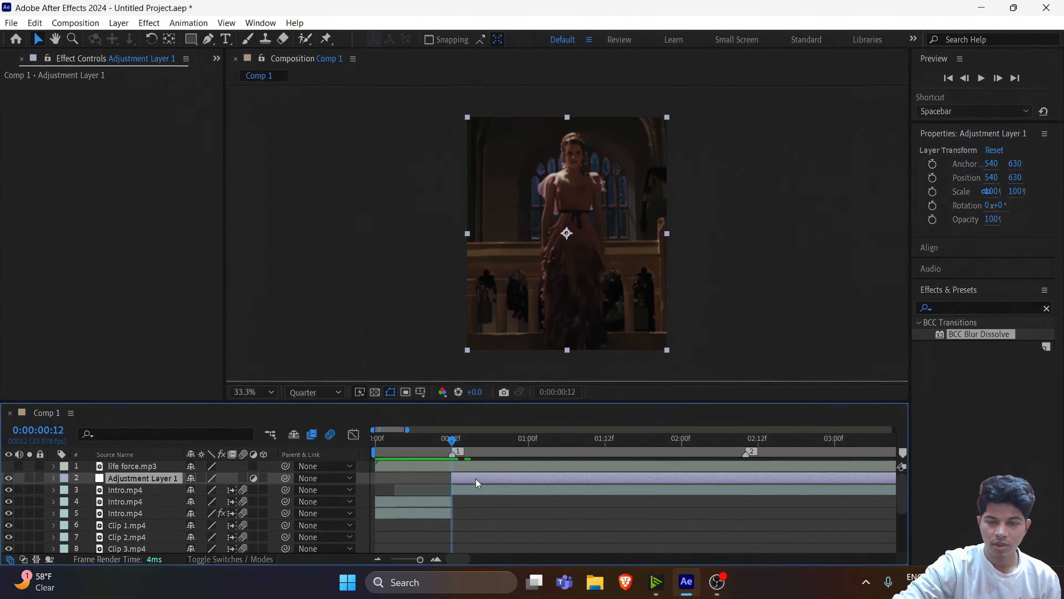
{"action": "left_click", "coordinate": [1046, 308]}
{"action": "left_click", "coordinate": [1035, 307]}
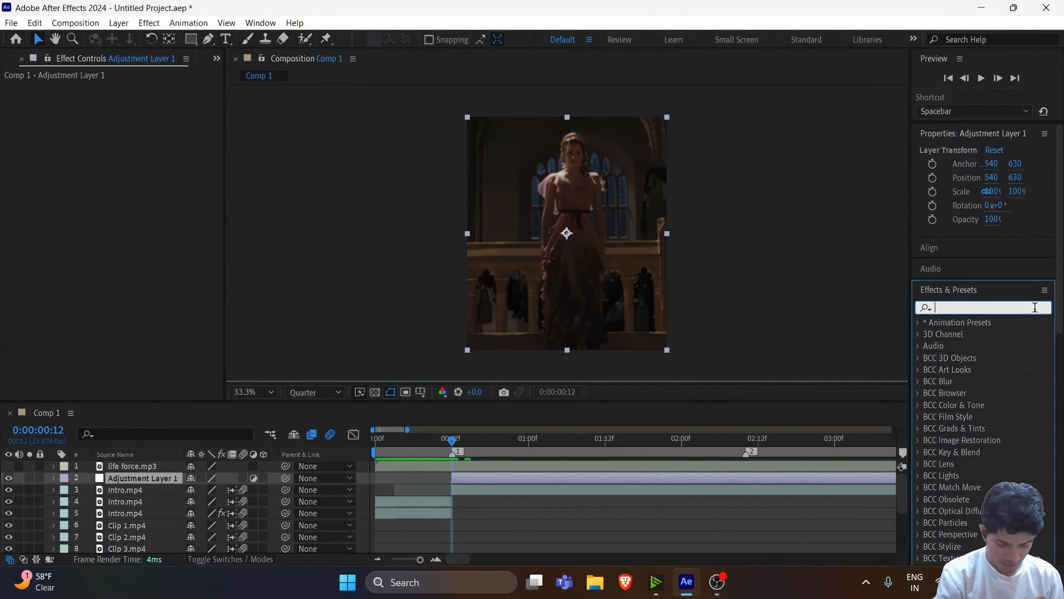
{"action": "type", "text": "twit"}
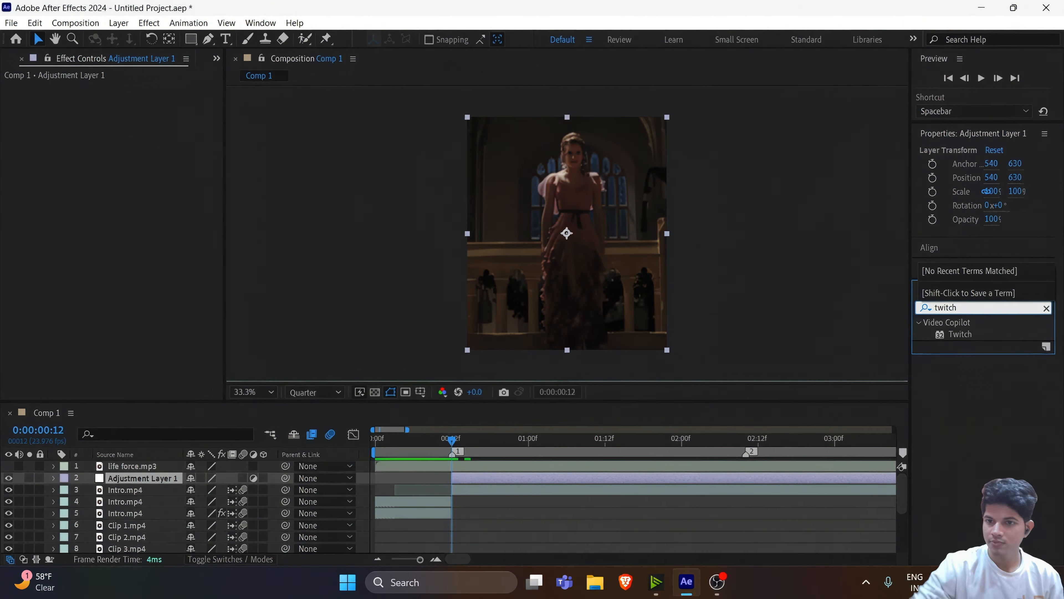
{"action": "type", "text": "ch"}
{"action": "double_click", "coordinate": [983, 334]}
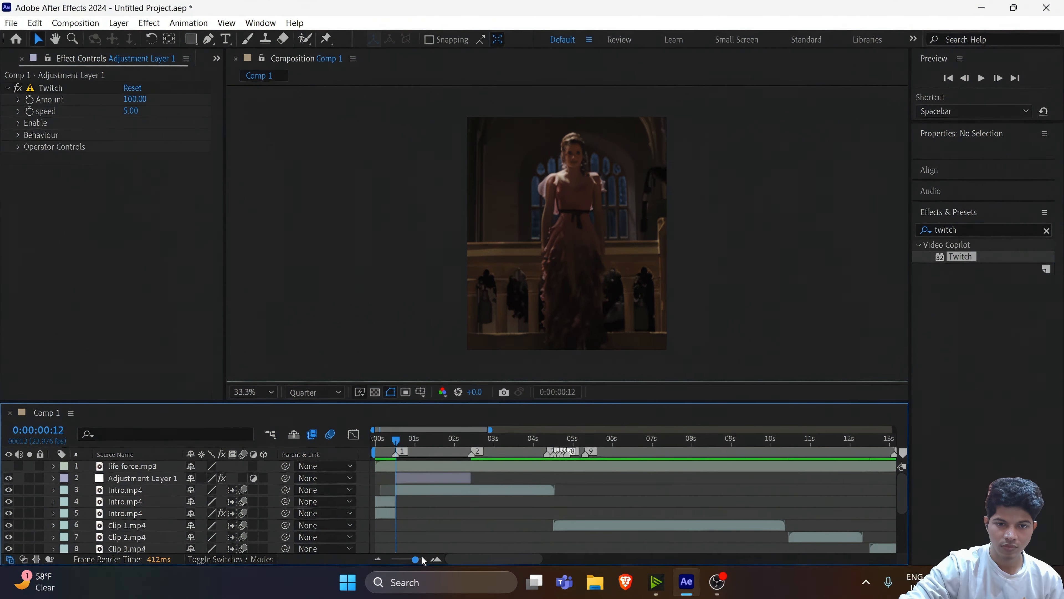
Step: Keyframe Twitch at 0:00:00:12 with Amount 150 and speed 50
{"action": "left_click_drag", "start_coordinate": [422, 557], "coordinate": [430, 558]}
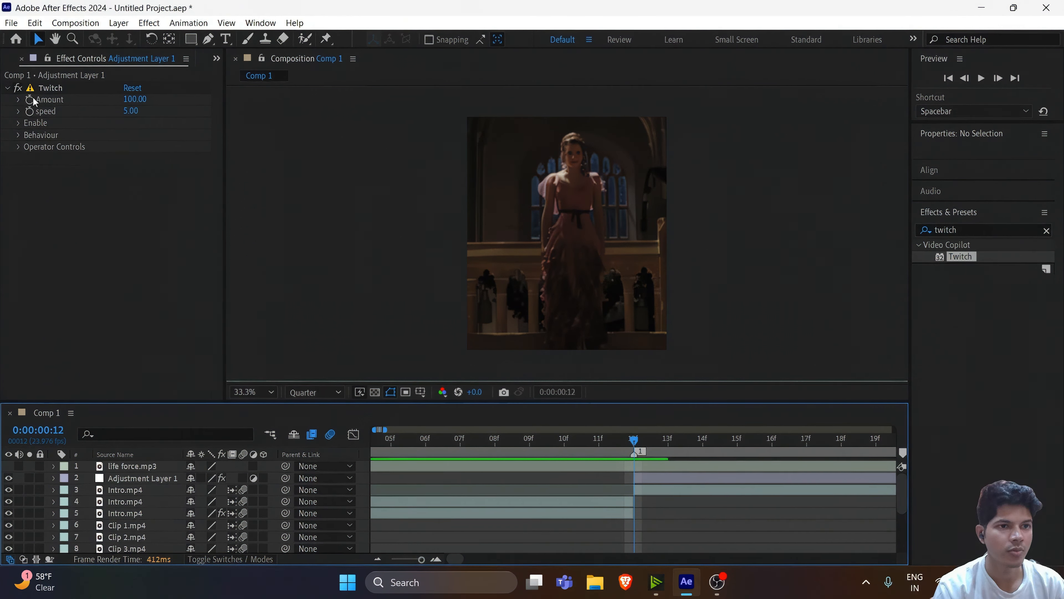
{"action": "left_click", "coordinate": [135, 99]}
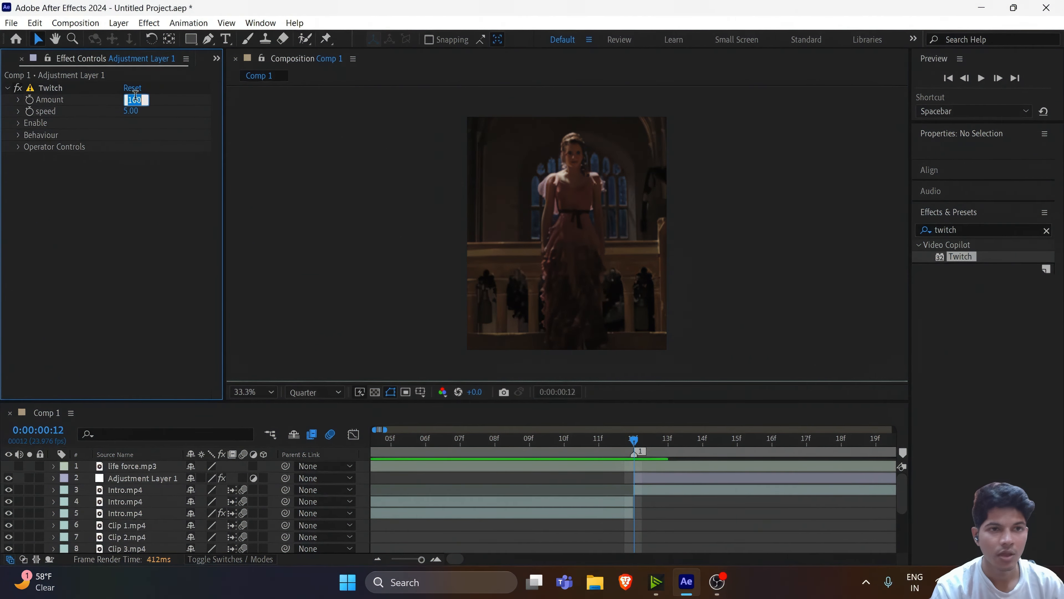
{"action": "type", "text": "1"}
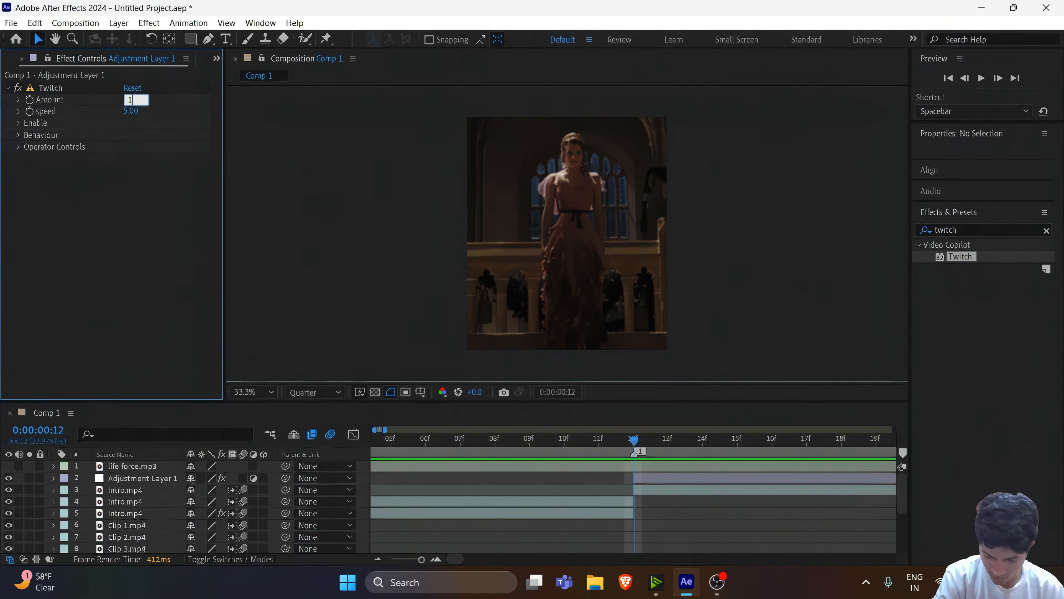
{"action": "type", "text": "40"}
{"action": "key", "text": "Return"}
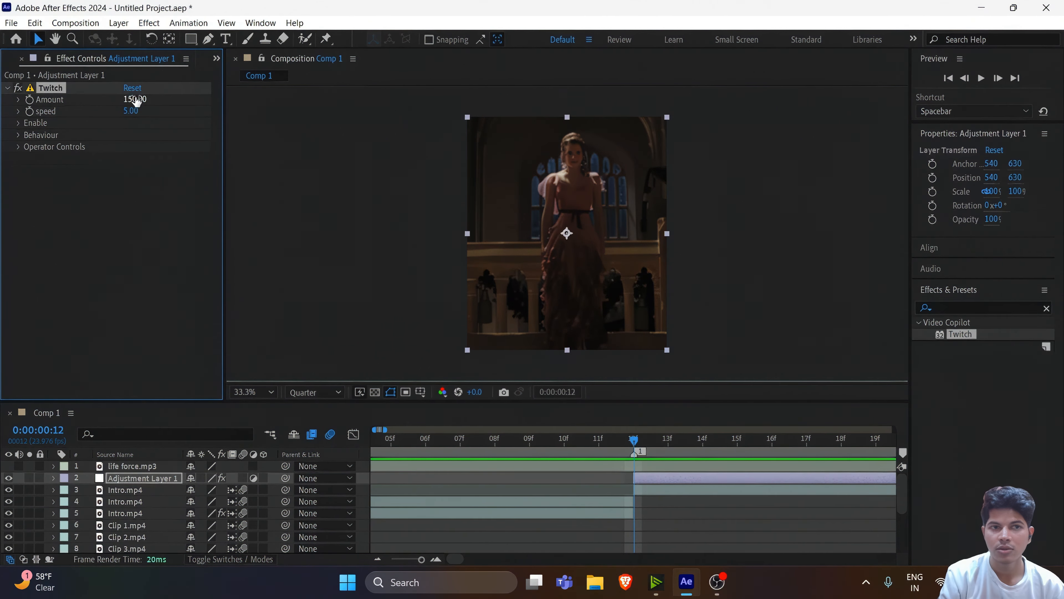
{"action": "left_click", "coordinate": [133, 111]}
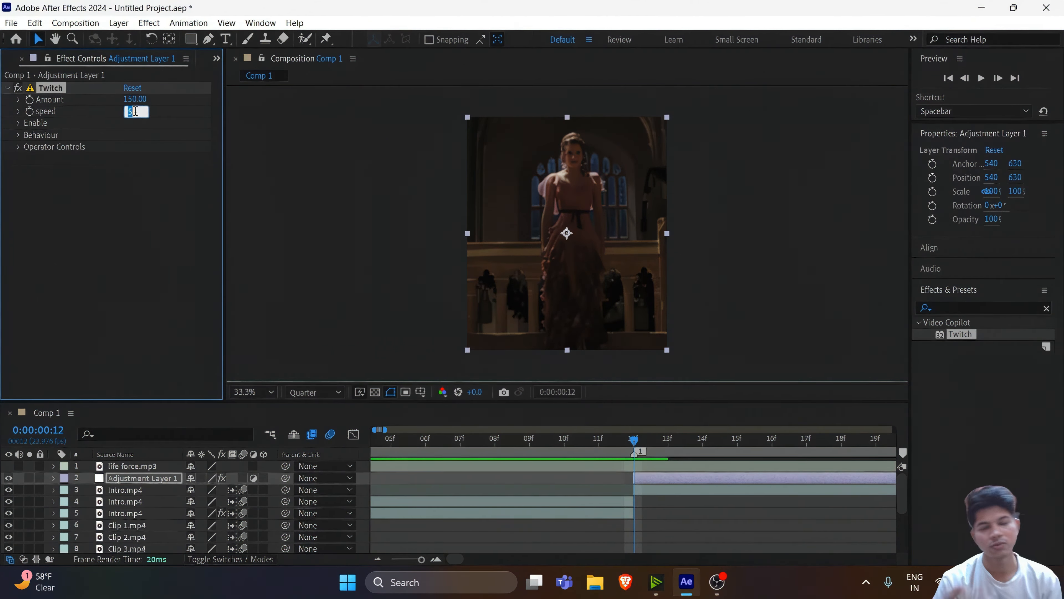
{"action": "type", "text": "50"}
{"action": "key", "text": "Return"}
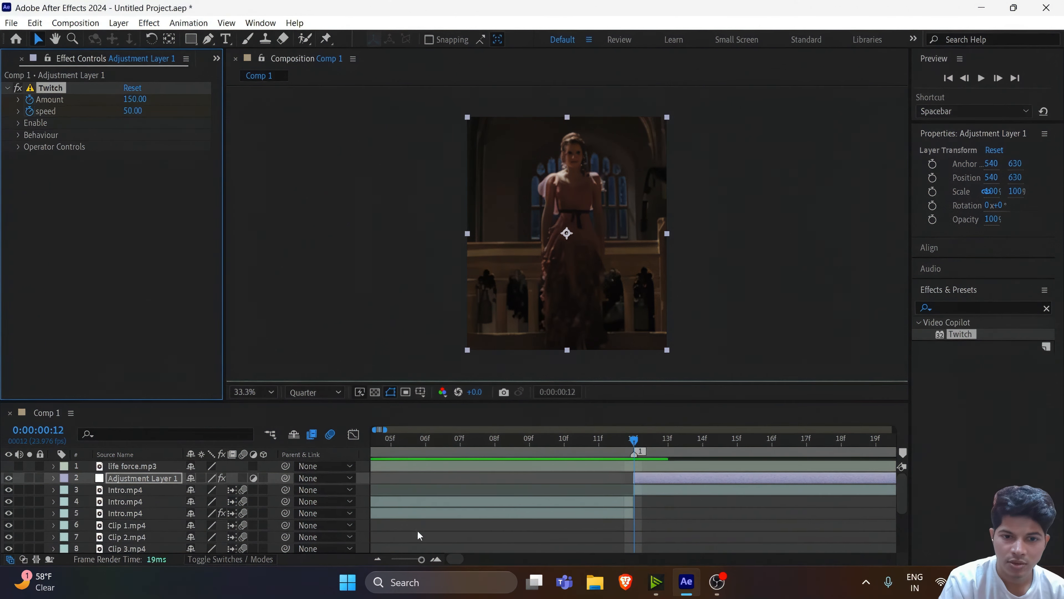
Step: Keyframe both Twitch Amount and speed to 0 at 0:00:00:20
{"action": "left_click_drag", "start_coordinate": [422, 560], "coordinate": [418, 560]}
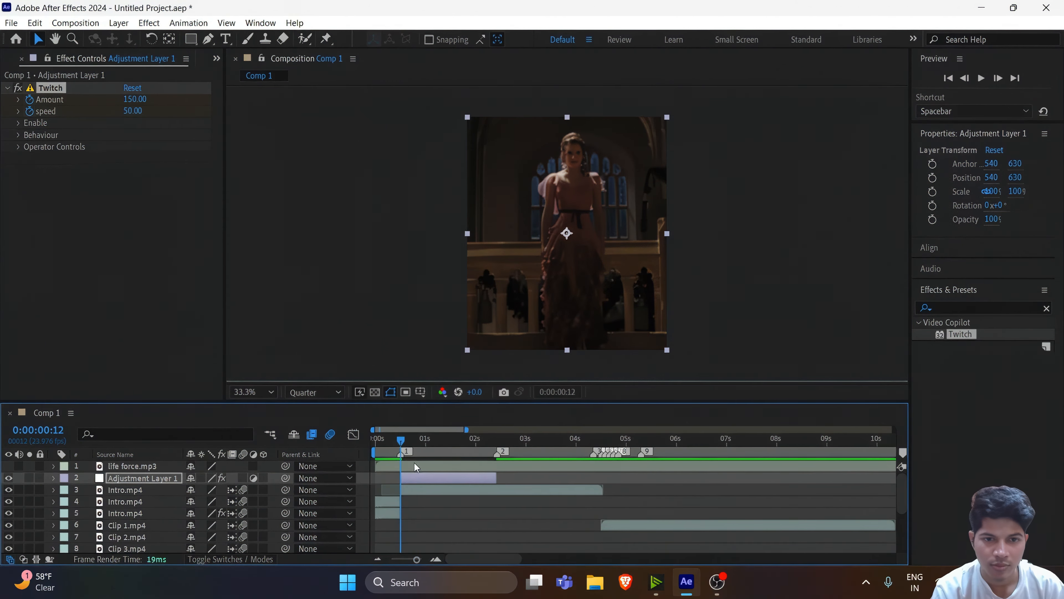
{"action": "left_click_drag", "start_coordinate": [405, 447], "coordinate": [418, 447]}
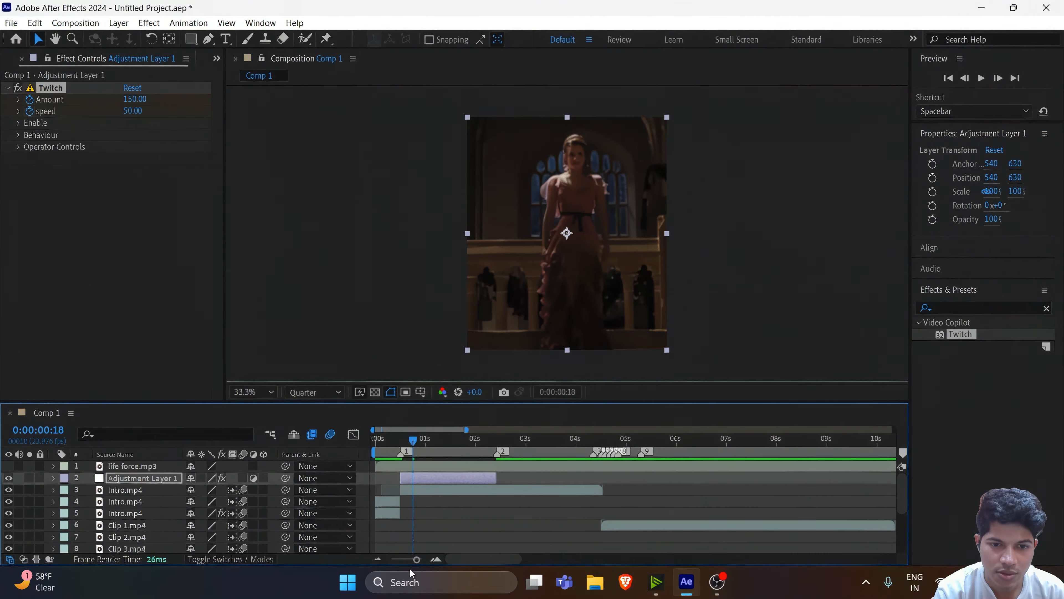
{"action": "left_click_drag", "start_coordinate": [421, 565], "coordinate": [423, 565]}
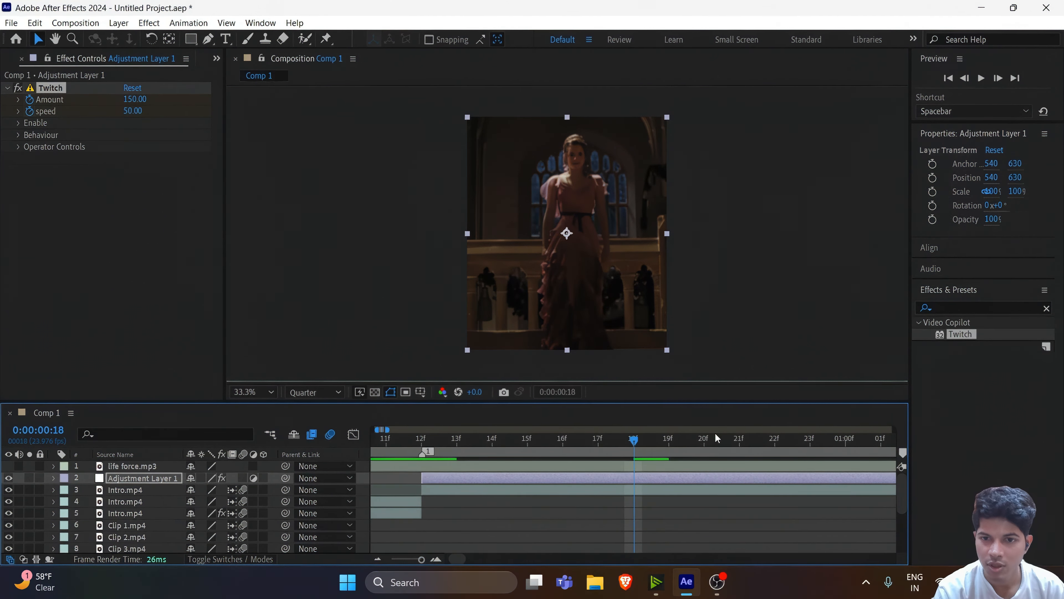
{"action": "left_click", "coordinate": [704, 448]}
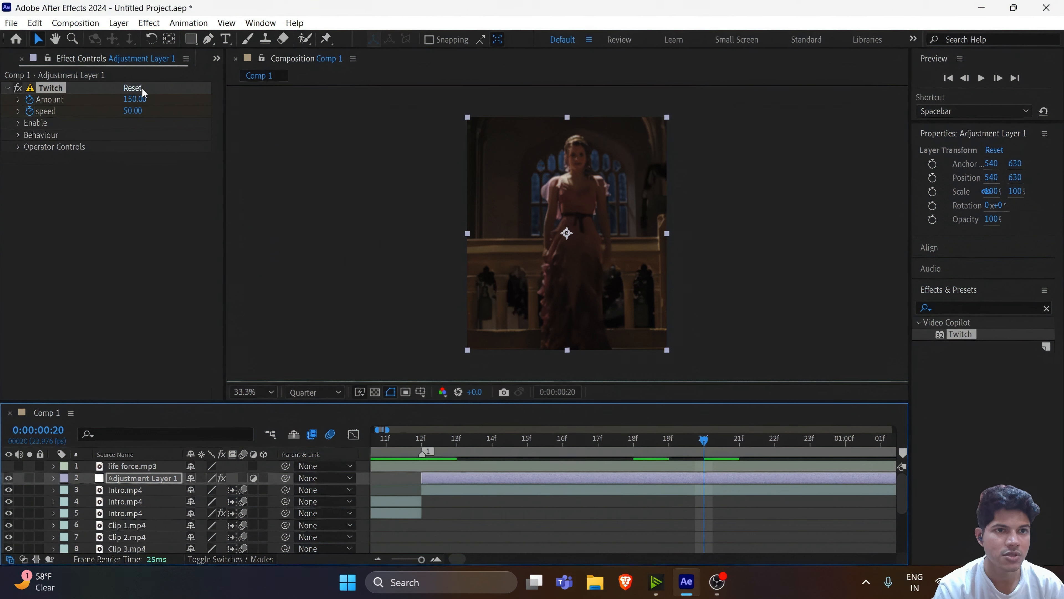
{"action": "left_click", "coordinate": [134, 99]}
{"action": "type", "text": "0"}
{"action": "key", "text": "Return"}
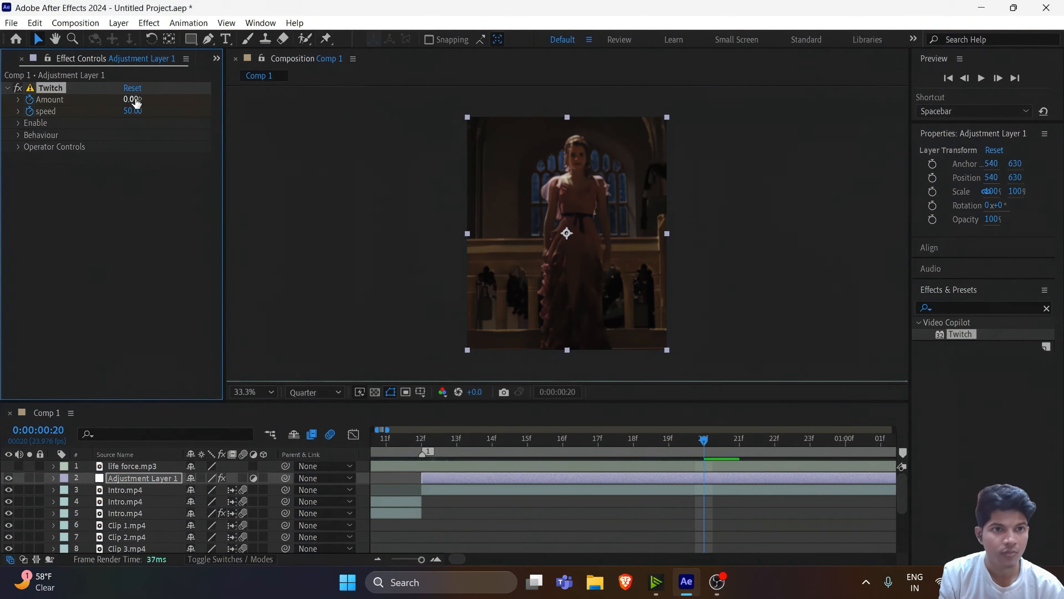
{"action": "left_click", "coordinate": [130, 111]}
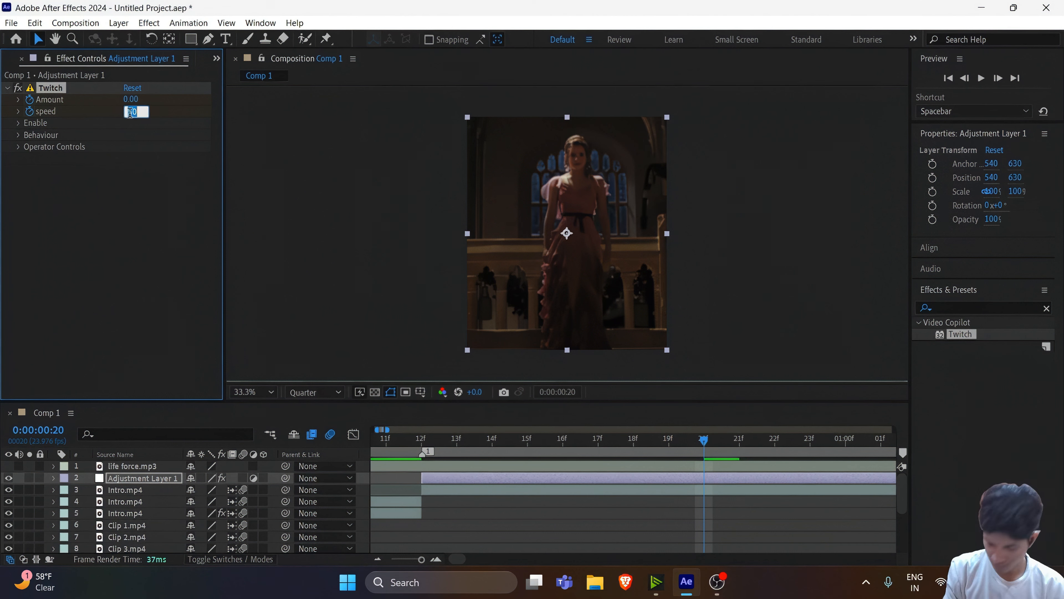
{"action": "type", "text": "0"}
{"action": "key", "text": "Return"}
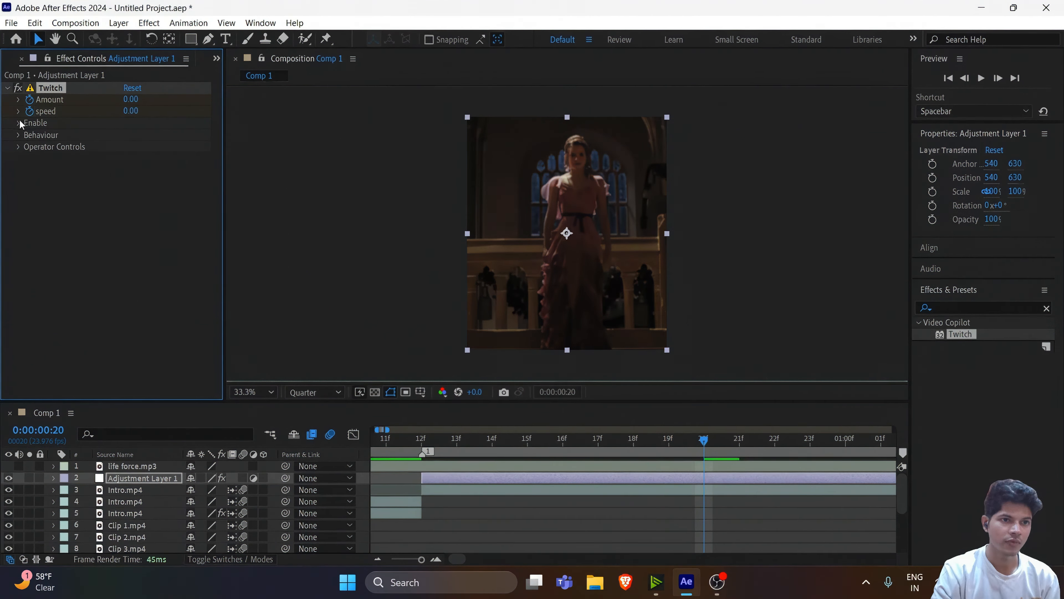
Step: Enable the Blur, Light and Slide operators of the Twitch effect
{"action": "left_click", "coordinate": [19, 123]}
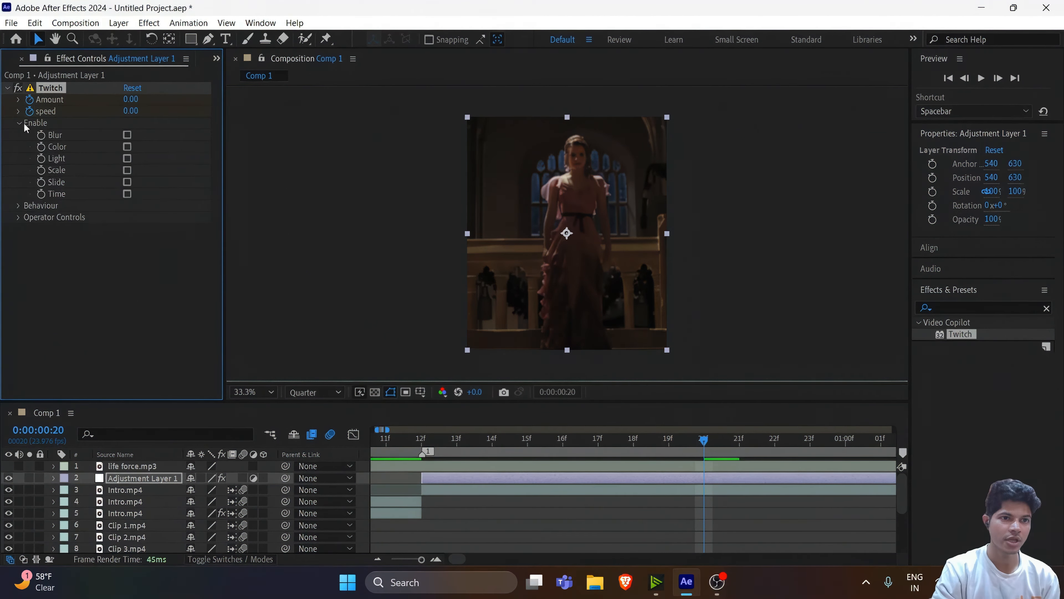
{"action": "left_click", "coordinate": [127, 135]}
{"action": "left_click", "coordinate": [128, 160]}
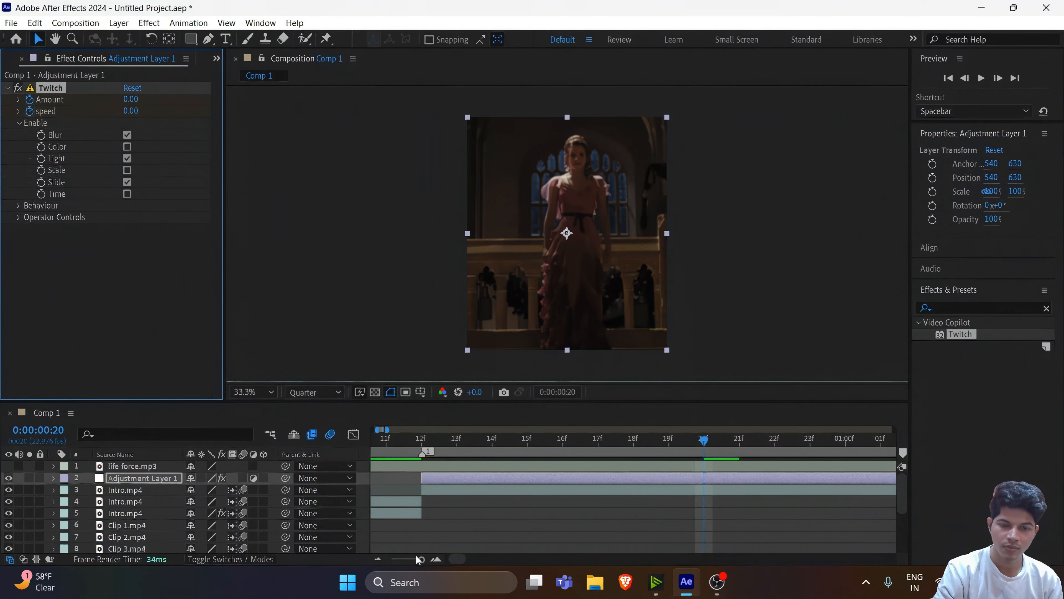
Step: Reveal the adjustment layer's keyframes and apply Easy Ease to all Twitch Amount and speed keyframes
{"action": "left_click_drag", "start_coordinate": [420, 559], "coordinate": [420, 559]}
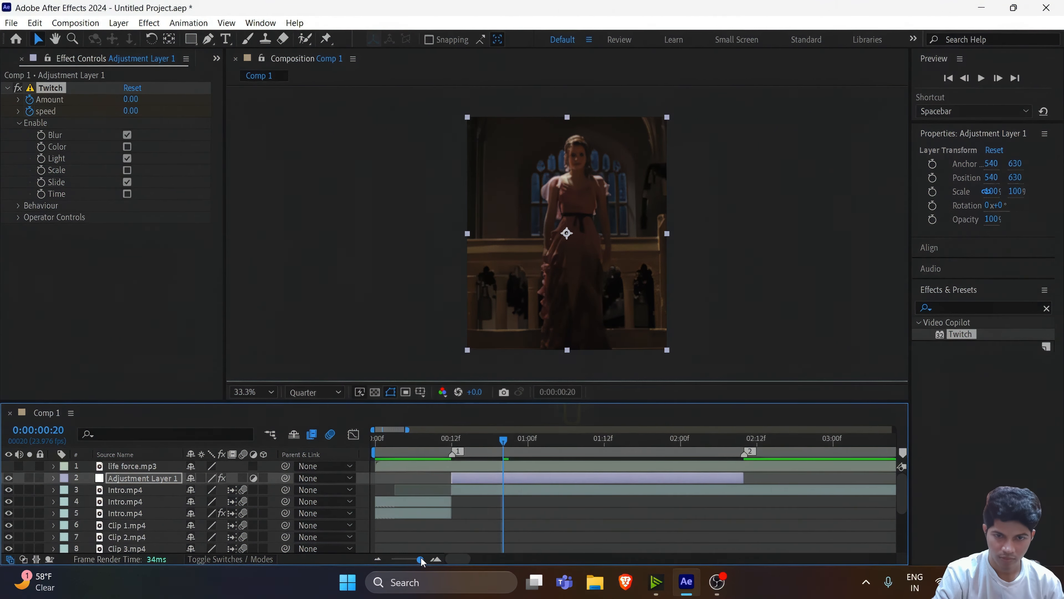
{"action": "key", "text": "u"}
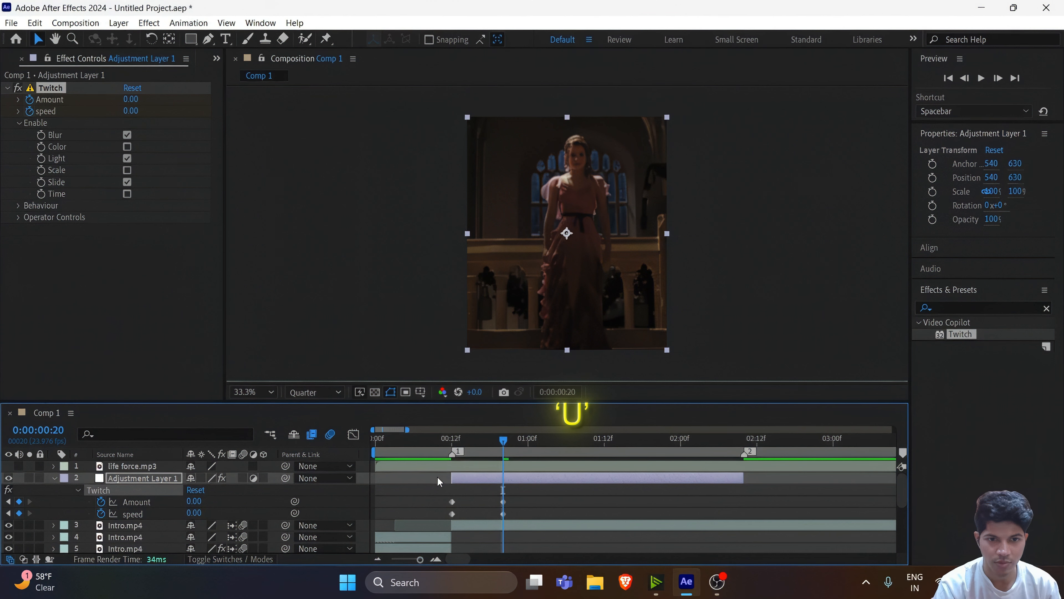
{"action": "left_click_drag", "start_coordinate": [434, 489], "coordinate": [520, 519]}
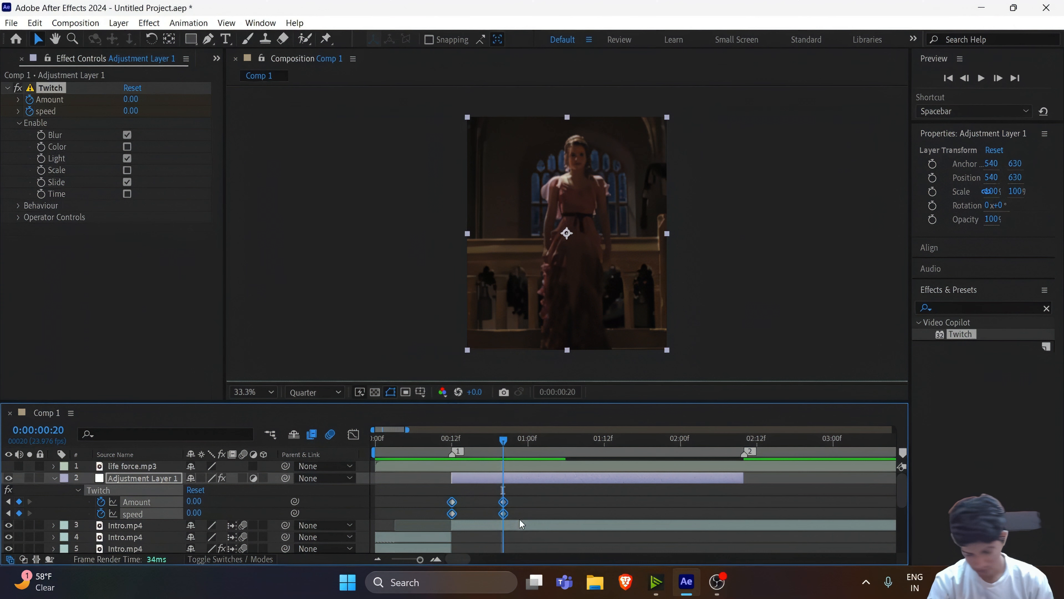
{"action": "key", "text": "F9"}
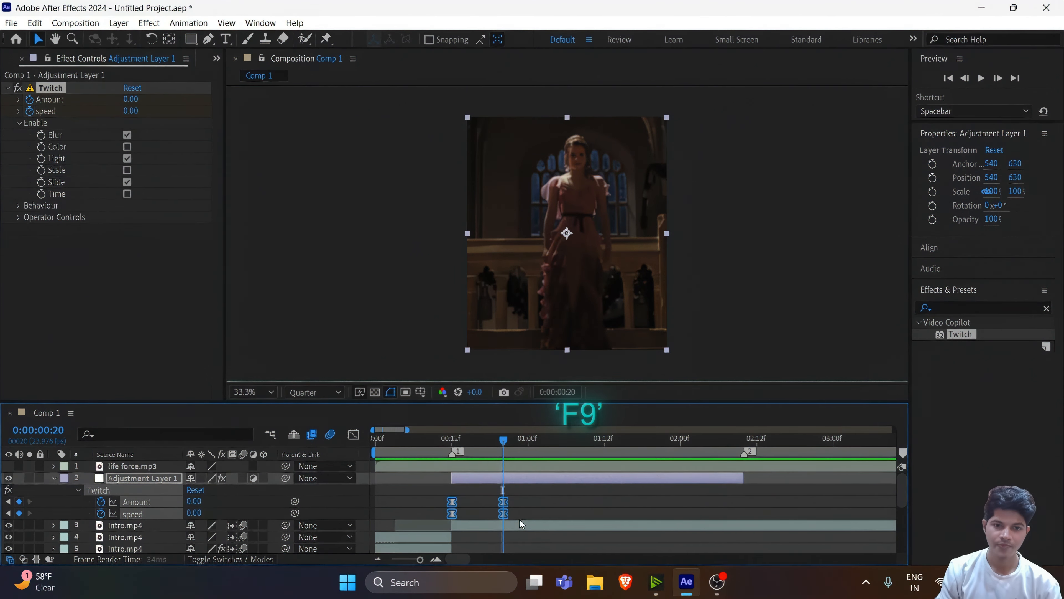
Step: Reshape the Twitch Amount graph into a steep initial drop that levels off toward the second keyframe, and close the graph
{"action": "left_click", "coordinate": [389, 500]}
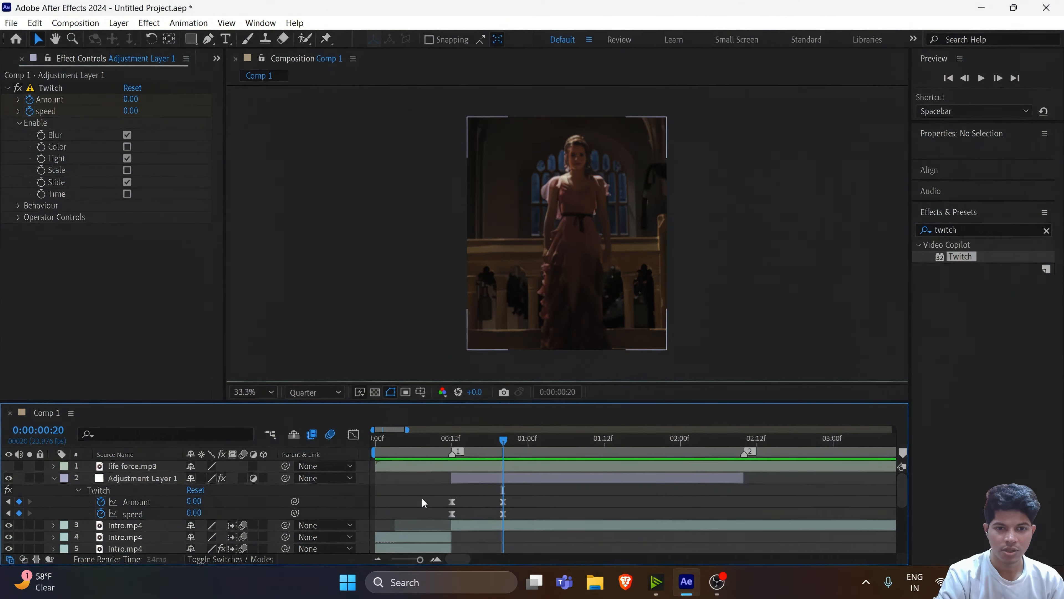
{"action": "left_click_drag", "start_coordinate": [429, 498], "coordinate": [520, 504]}
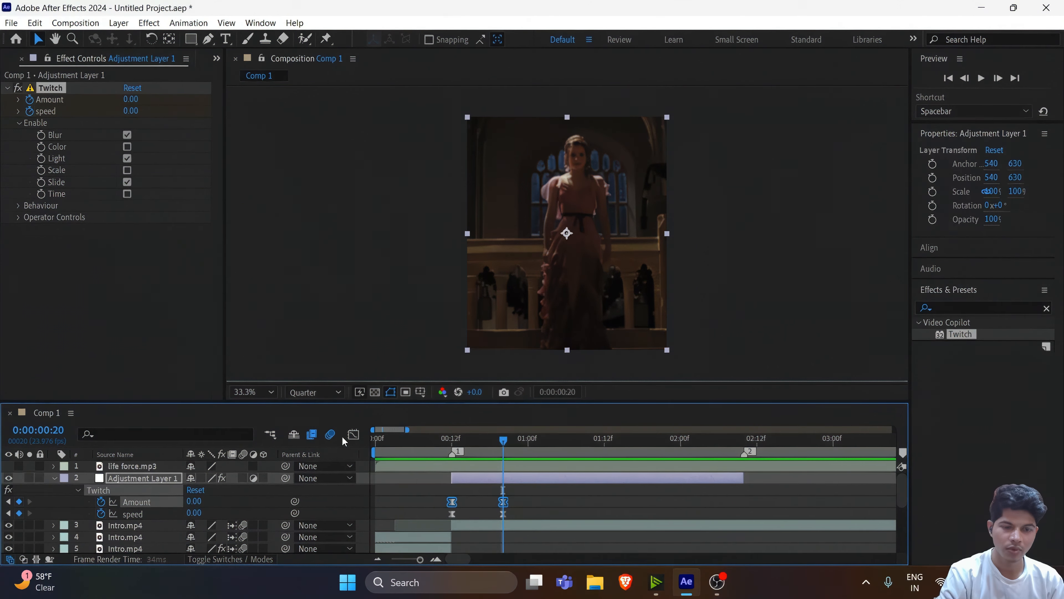
{"action": "left_click", "coordinate": [352, 436]}
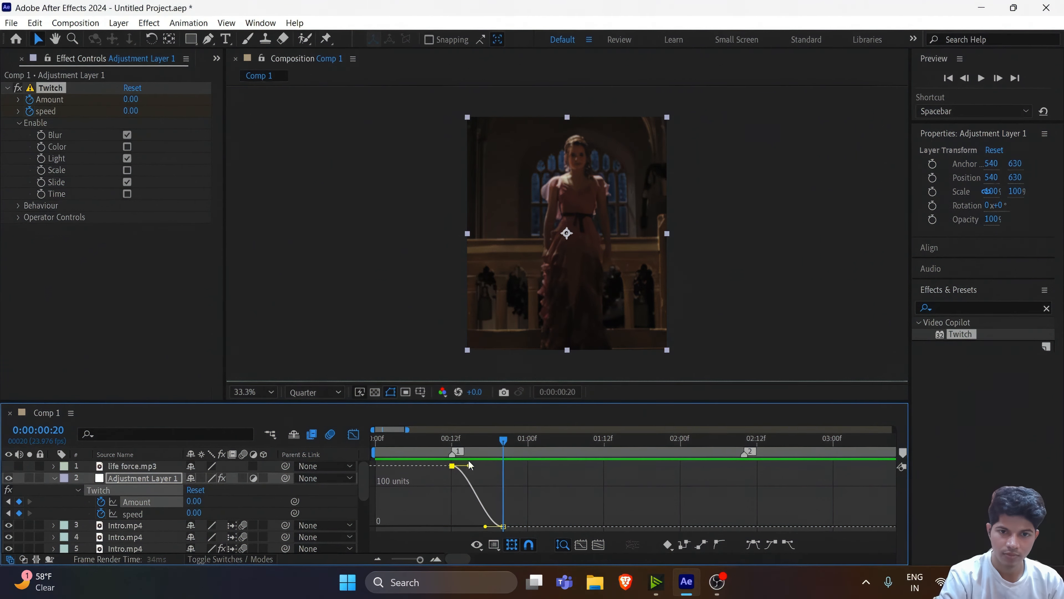
{"action": "left_click_drag", "start_coordinate": [469, 466], "coordinate": [456, 531]}
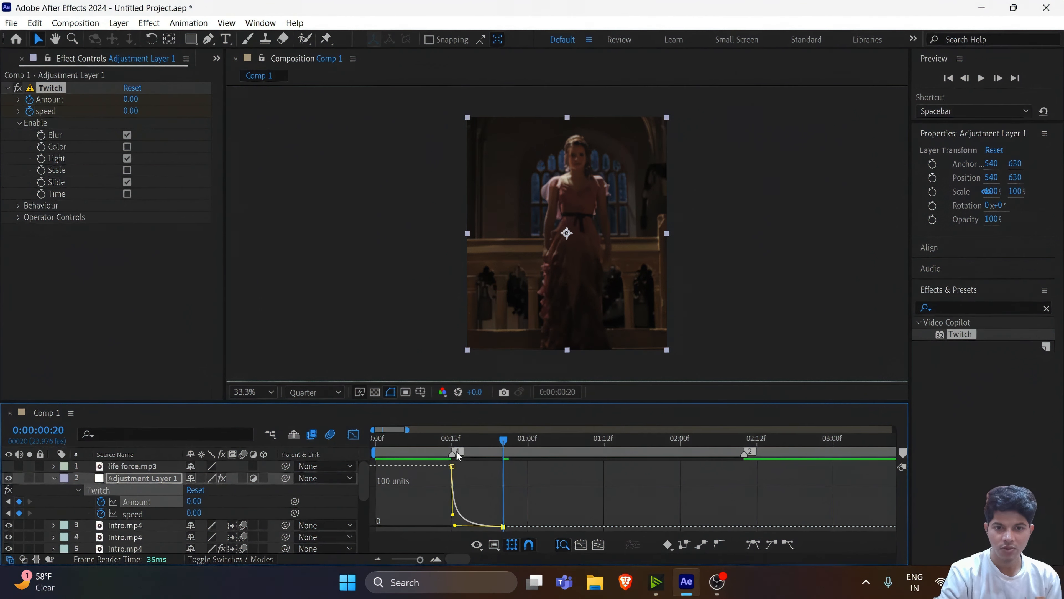
{"action": "left_click", "coordinate": [445, 443]}
{"action": "left_click_drag", "start_coordinate": [445, 443], "coordinate": [406, 448]}
{"action": "left_click", "coordinate": [353, 435]}
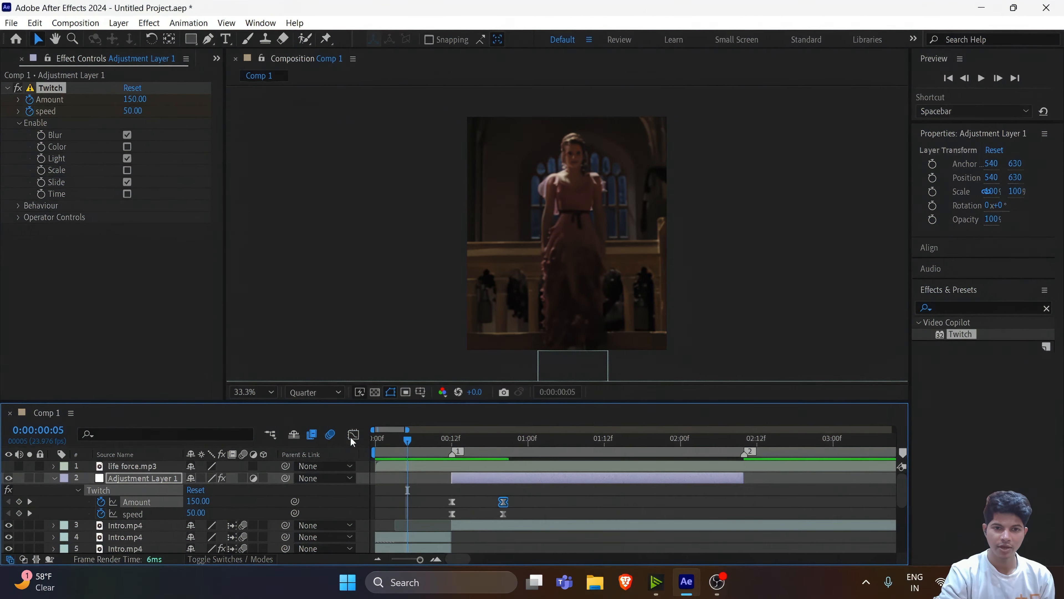
Step: Preview the intro with the Twitch effect from the start of the composition
{"action": "left_click_drag", "start_coordinate": [403, 442], "coordinate": [363, 439]}
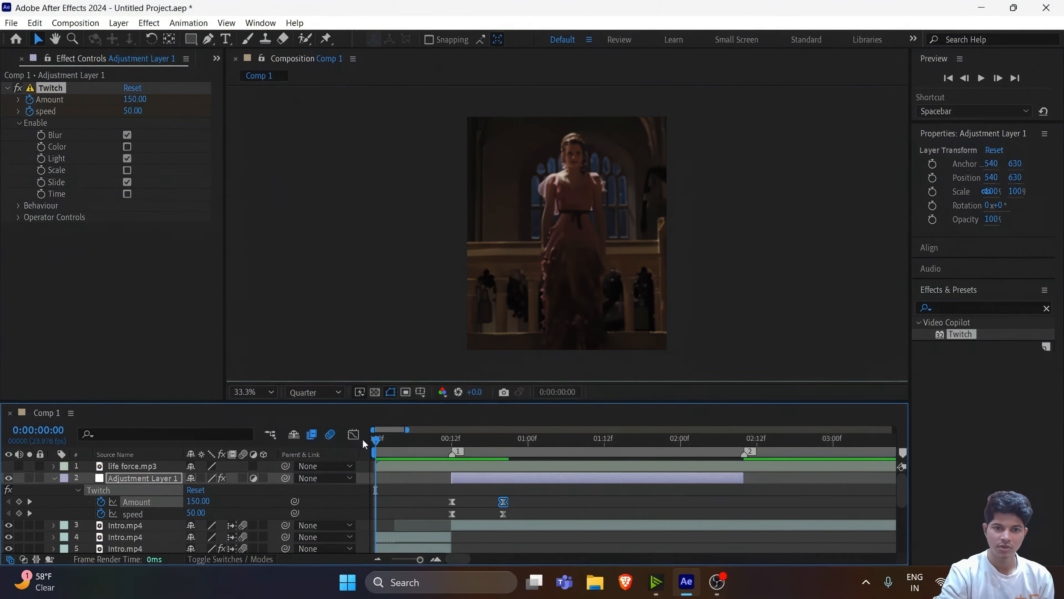
{"action": "left_click", "coordinate": [402, 478]}
{"action": "key", "text": "space"}
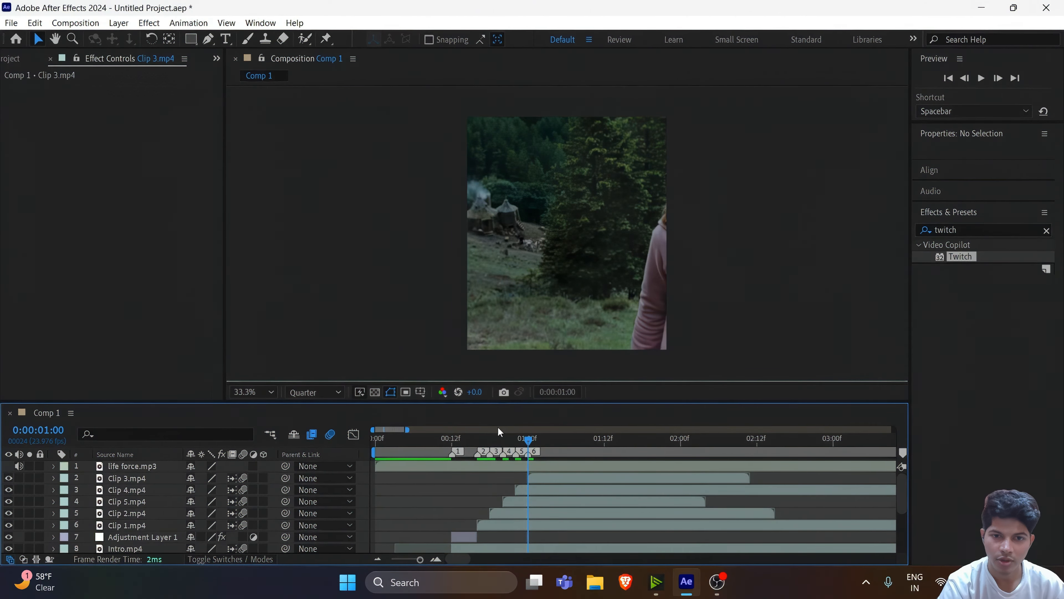
Step: Set the Scale of Clip 1.mp4 to 25% at 0:00:00:17
{"action": "left_click", "coordinate": [484, 439]}
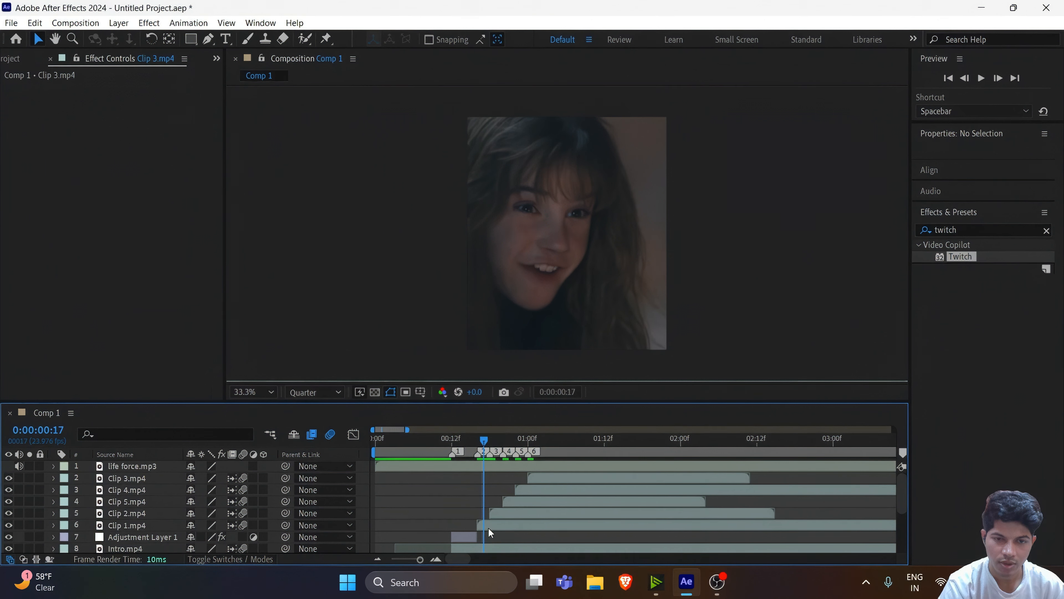
{"action": "left_click", "coordinate": [489, 526]}
{"action": "key", "text": "s"}
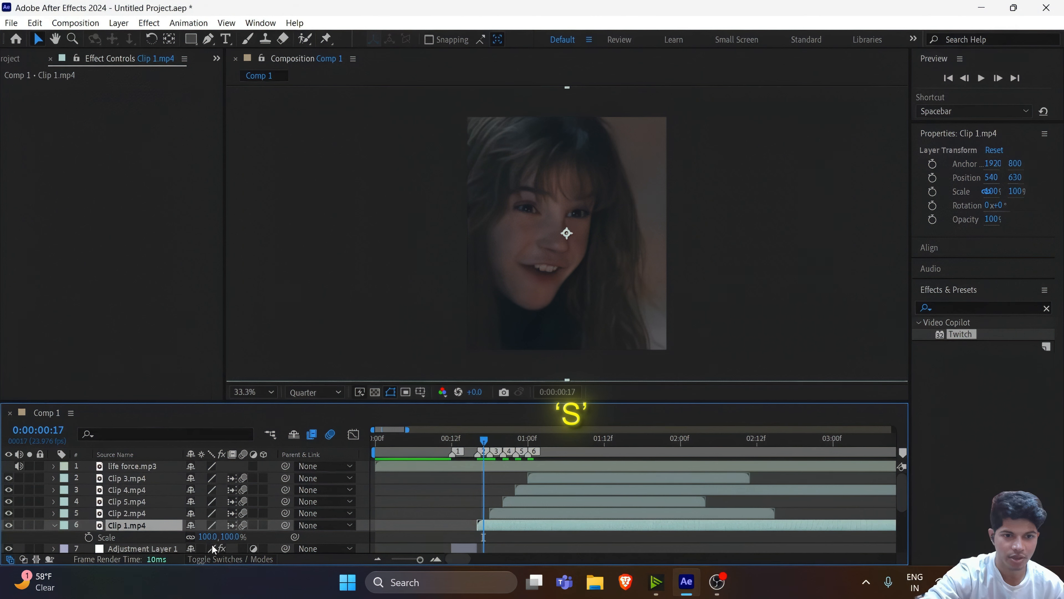
{"action": "left_click", "coordinate": [208, 536]}
{"action": "type", "text": "2"}
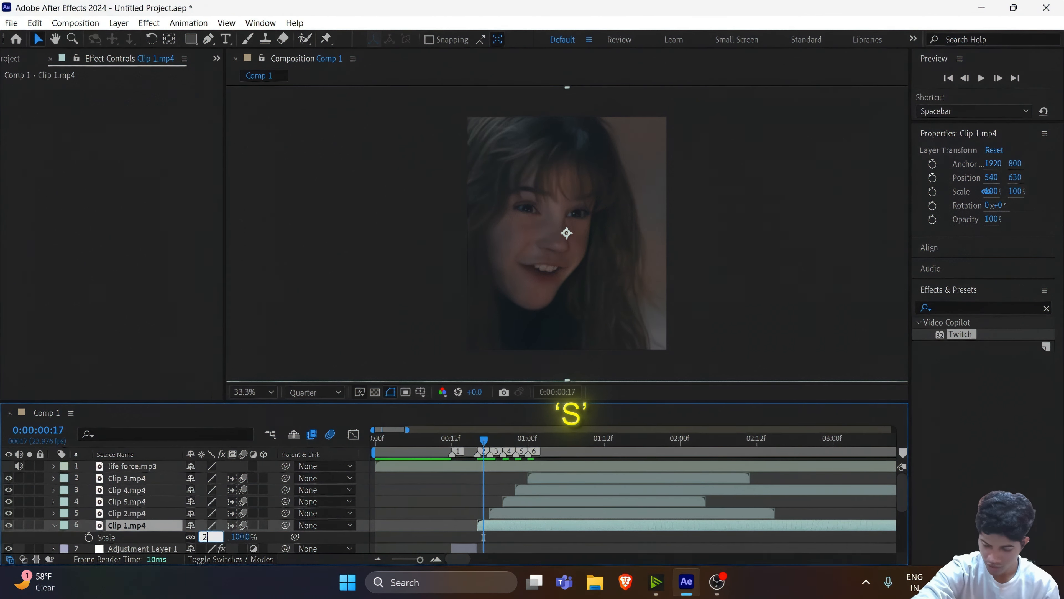
{"action": "type", "text": "5"}
{"action": "key", "text": "Return"}
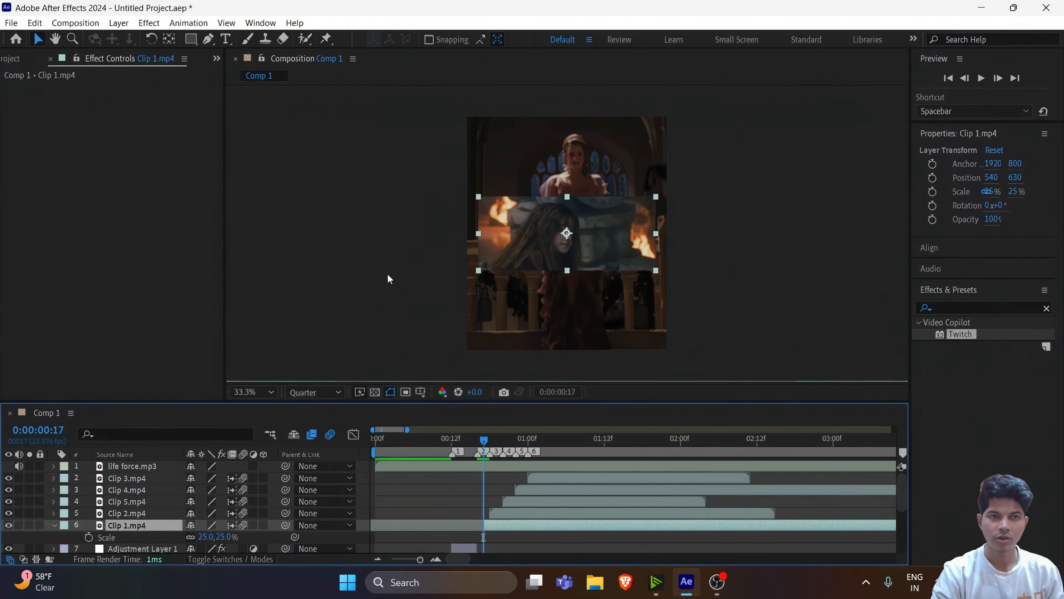
Step: Draw a rectangular mask on Clip 1.mp4 around the girl, cropping the clip's edges, and collapse the layer's properties
{"action": "left_click", "coordinate": [191, 39]}
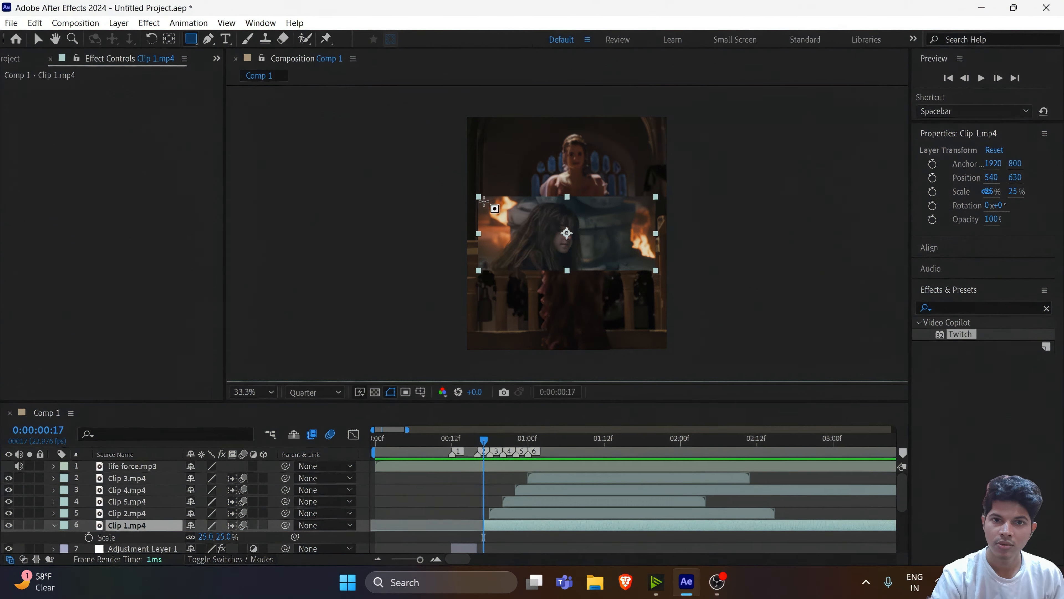
{"action": "mouse_move", "coordinate": [488, 199]}
{"action": "left_mouse_down"}
{"action": "mouse_move", "coordinate": [605, 295]}
{"action": "mouse_move", "coordinate": [589, 266]}
{"action": "left_mouse_up"}
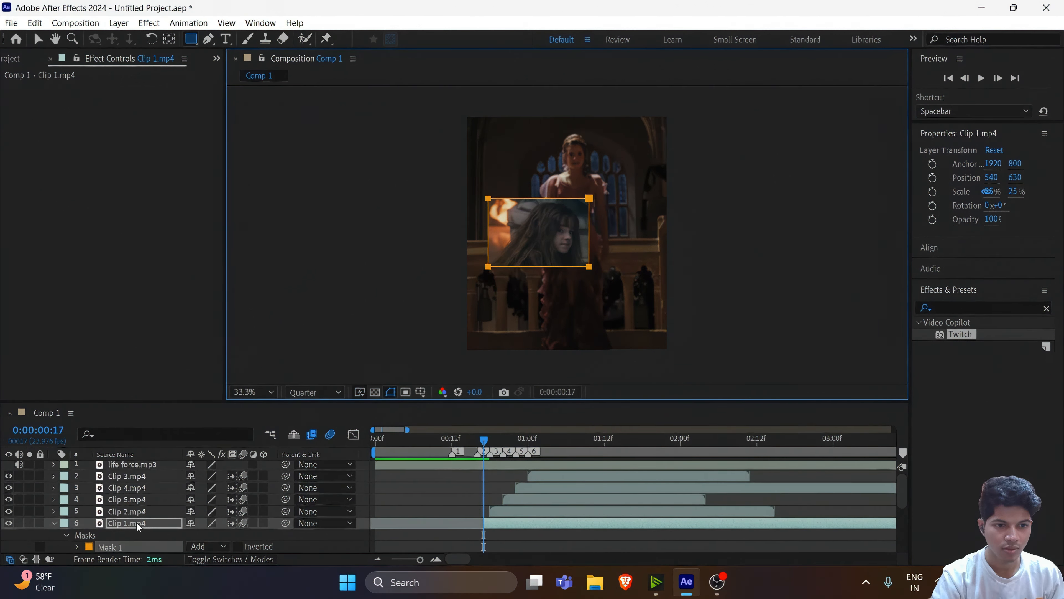
{"action": "left_click", "coordinate": [53, 523]}
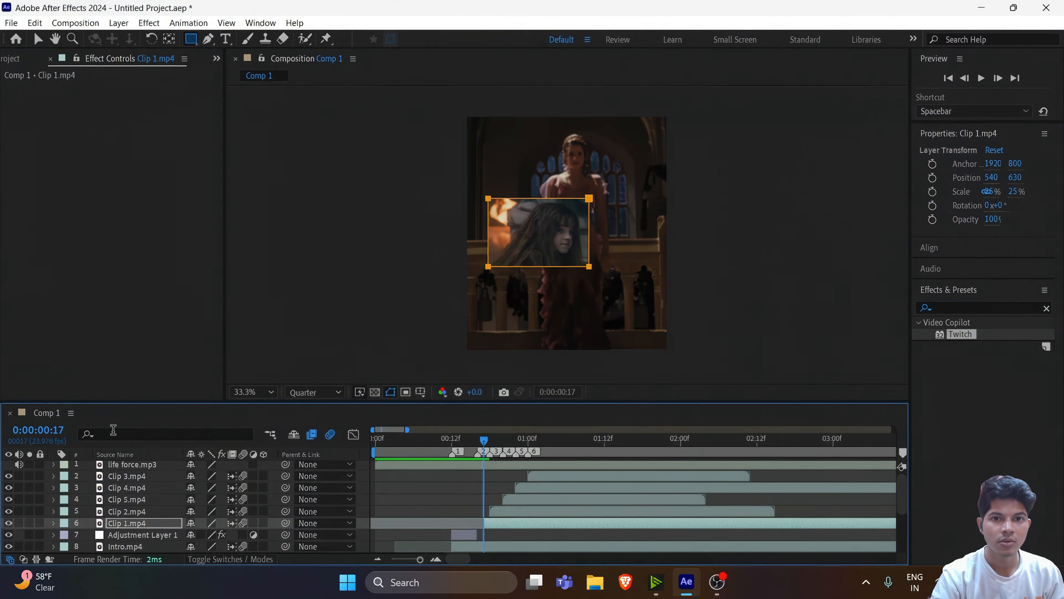
Step: Set the Position of Clip 1.mp4 to 415, 1087, placing the masked clip in the frame's lower-left corner
{"action": "key", "text": "p"}
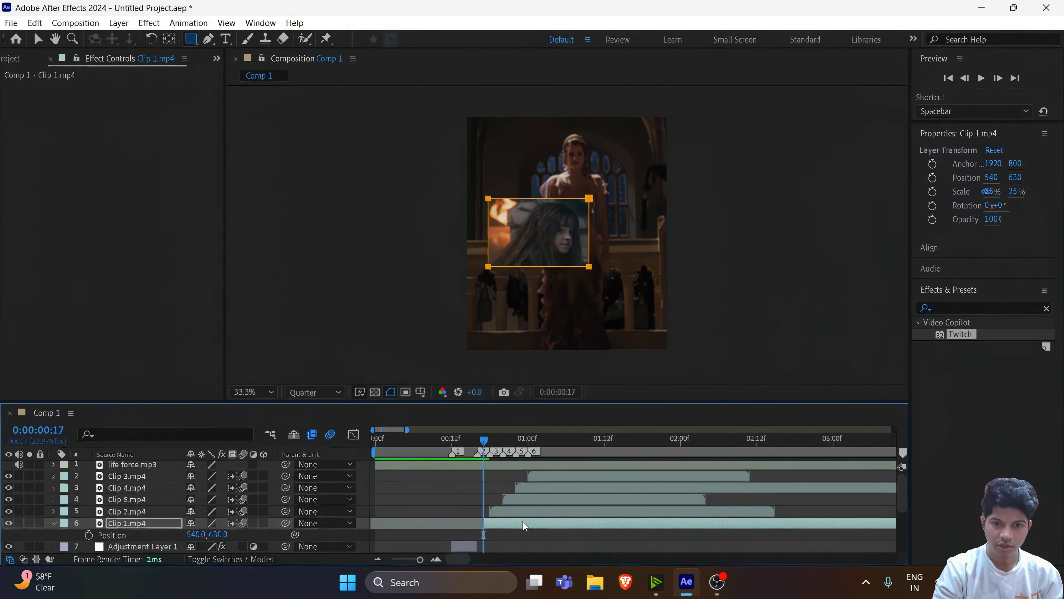
{"action": "left_click_drag", "start_coordinate": [196, 534], "coordinate": [113, 541]}
{"action": "left_click_drag", "start_coordinate": [217, 535], "coordinate": [503, 543]}
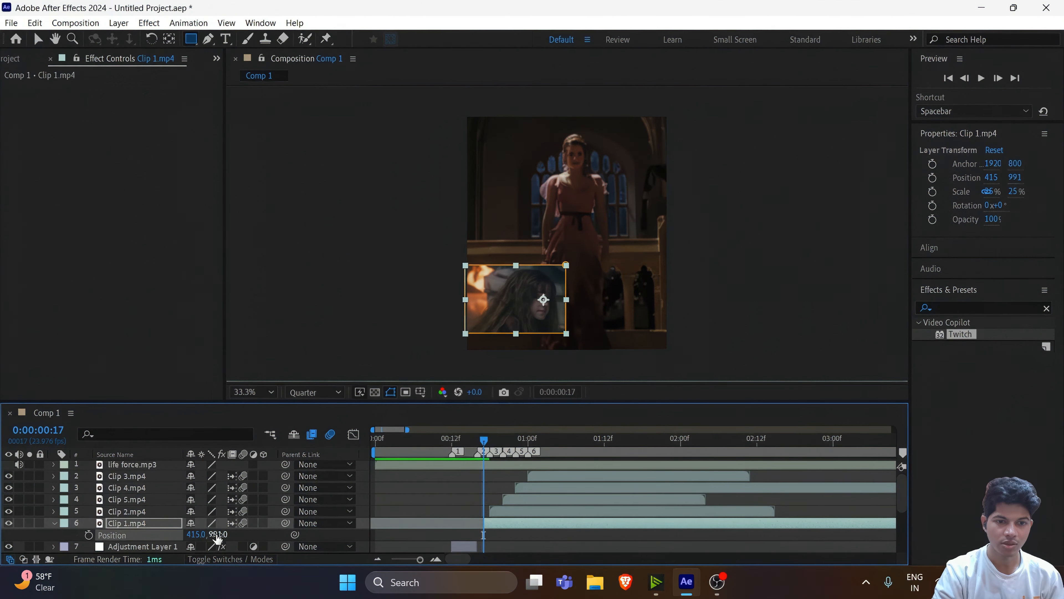
{"action": "left_click_drag", "start_coordinate": [291, 538], "coordinate": [282, 544]}
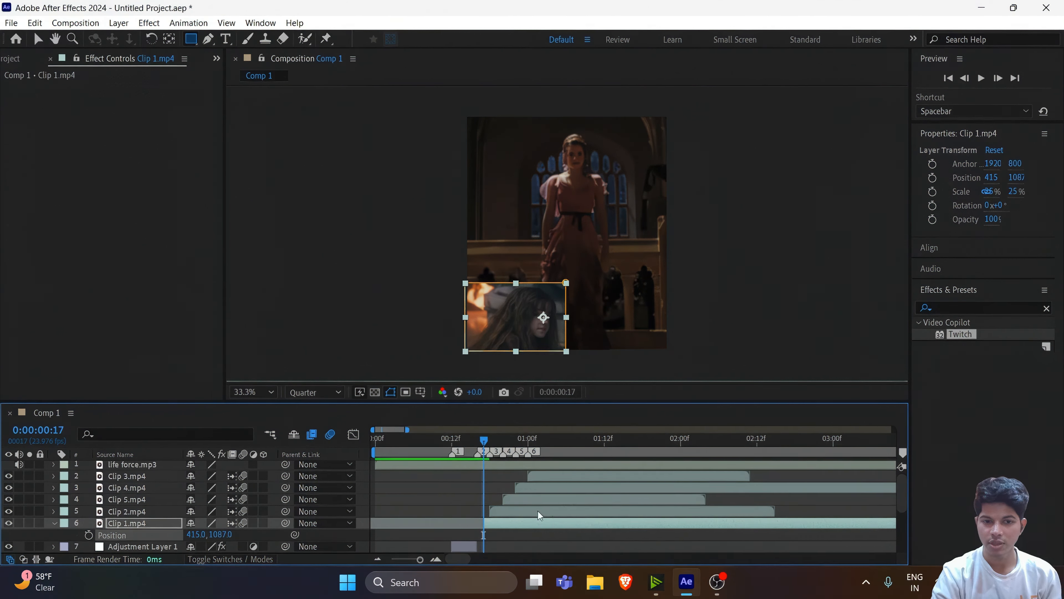
{"action": "key", "text": "s"}
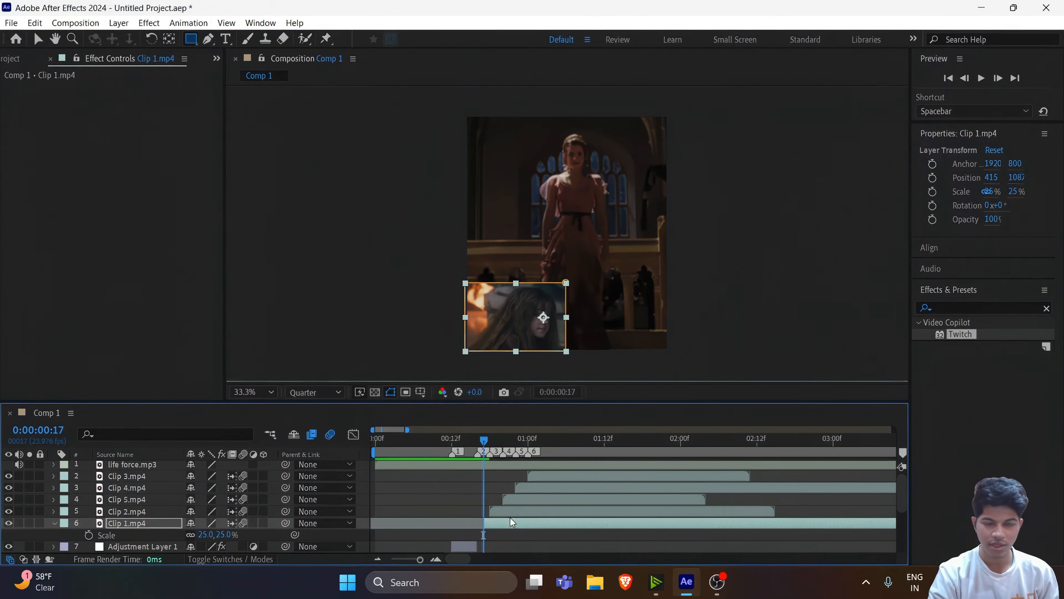
{"action": "key", "text": "s"}
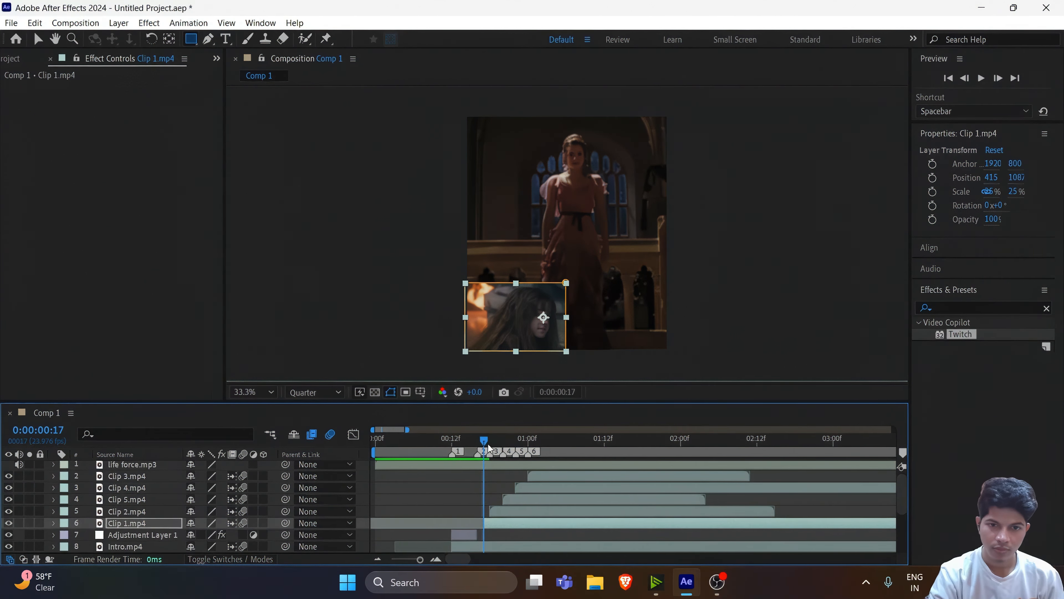
Step: Go to 0:00:00:18 and reveal the Scale of Clip 2.mp4
{"action": "left_click_drag", "start_coordinate": [484, 440], "coordinate": [493, 447]}
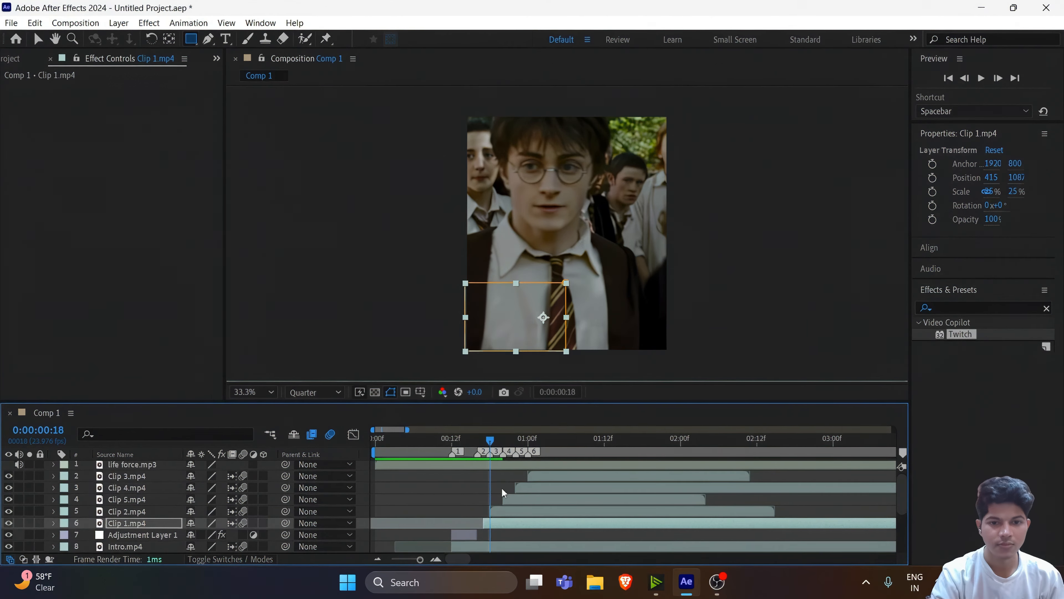
{"action": "left_click", "coordinate": [499, 513]}
{"action": "key", "text": "s"}
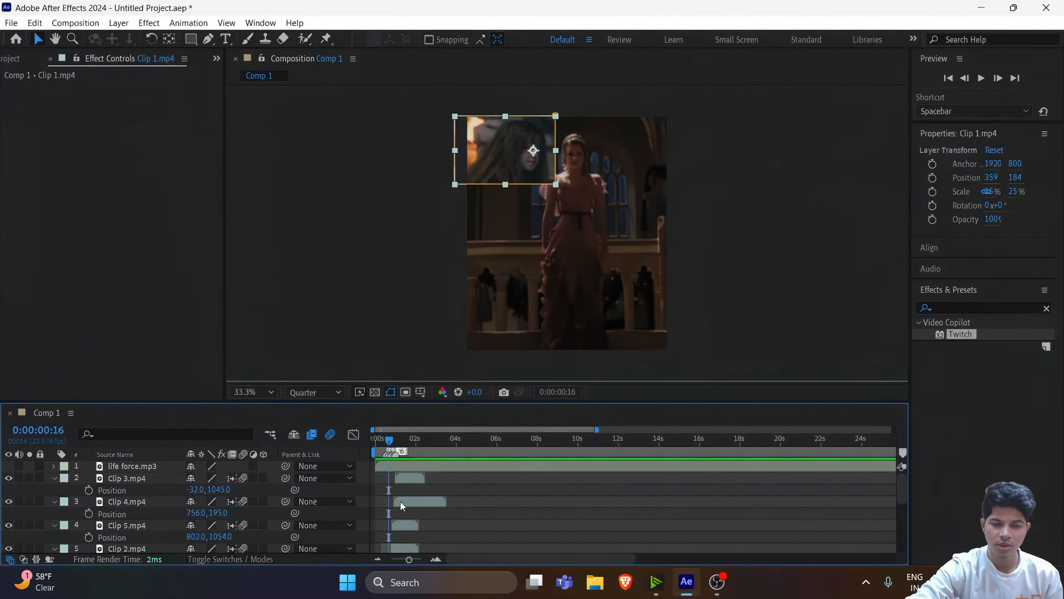
Step: Pre-compose Clip 1.mp4 with all attributes moved and the duration adjusted to the layer's time span, and select Clip 2.mp4
{"action": "scroll", "coordinate": [399, 500], "scroll_direction": "down", "scroll_amount": 2}
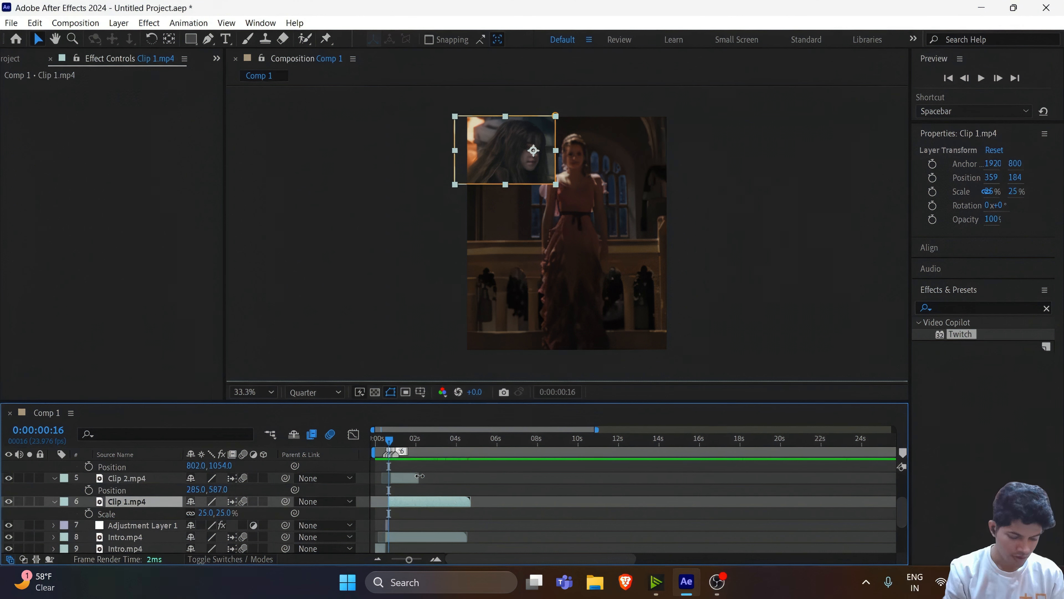
{"action": "key", "text": "ctrl+shift+c"}
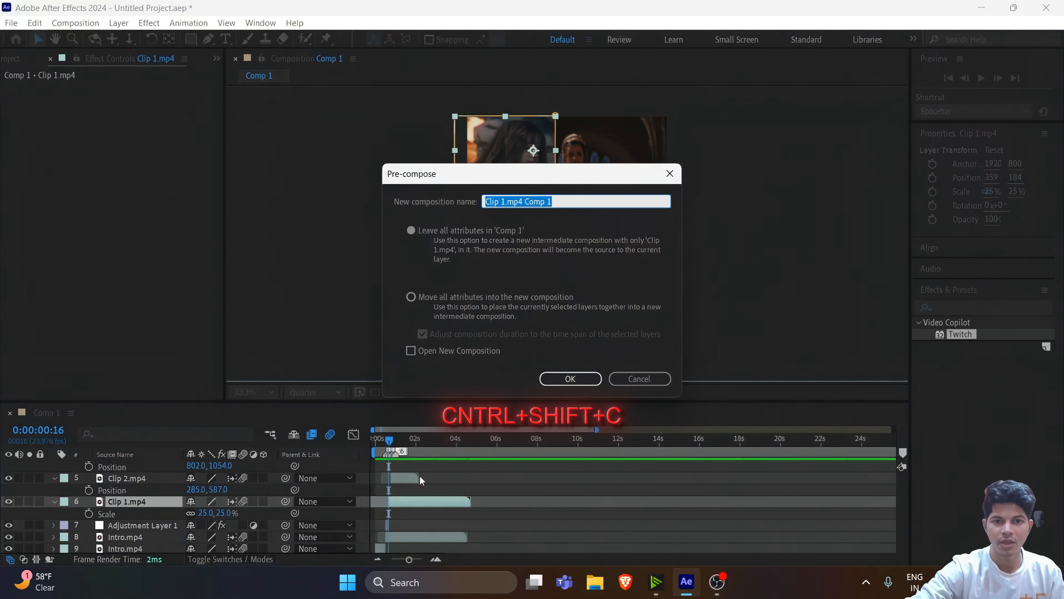
{"action": "left_click", "coordinate": [411, 297]}
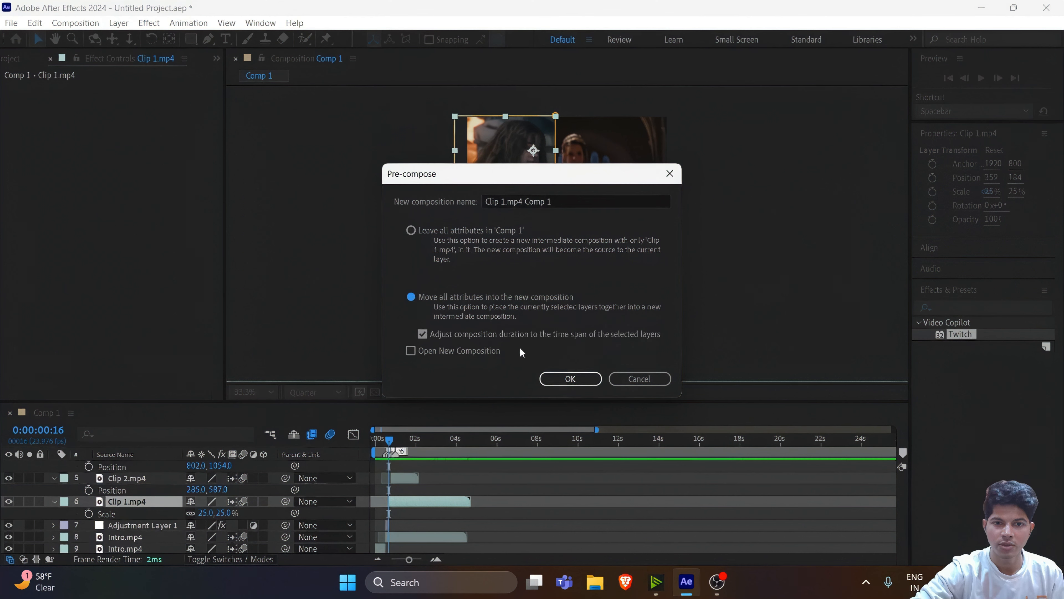
{"action": "left_click", "coordinate": [555, 378]}
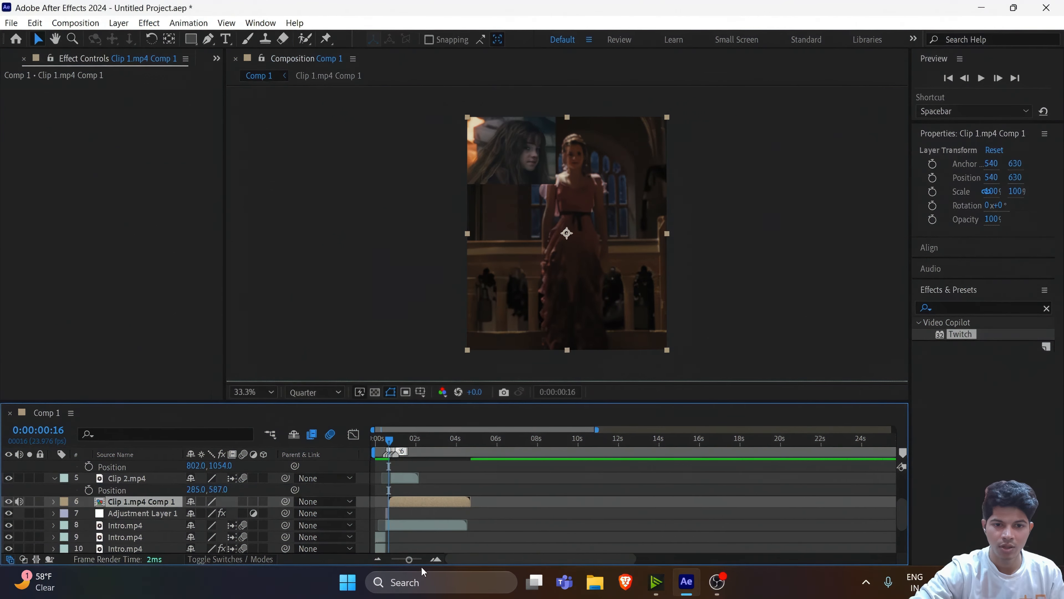
{"action": "left_click_drag", "start_coordinate": [409, 561], "coordinate": [419, 560]}
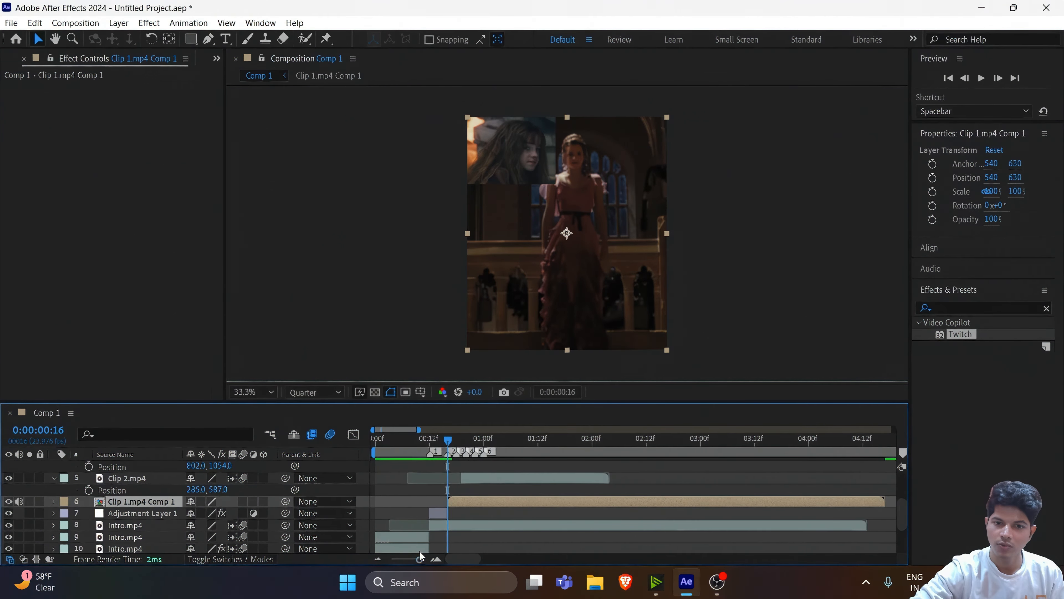
{"action": "left_click", "coordinate": [519, 479]}
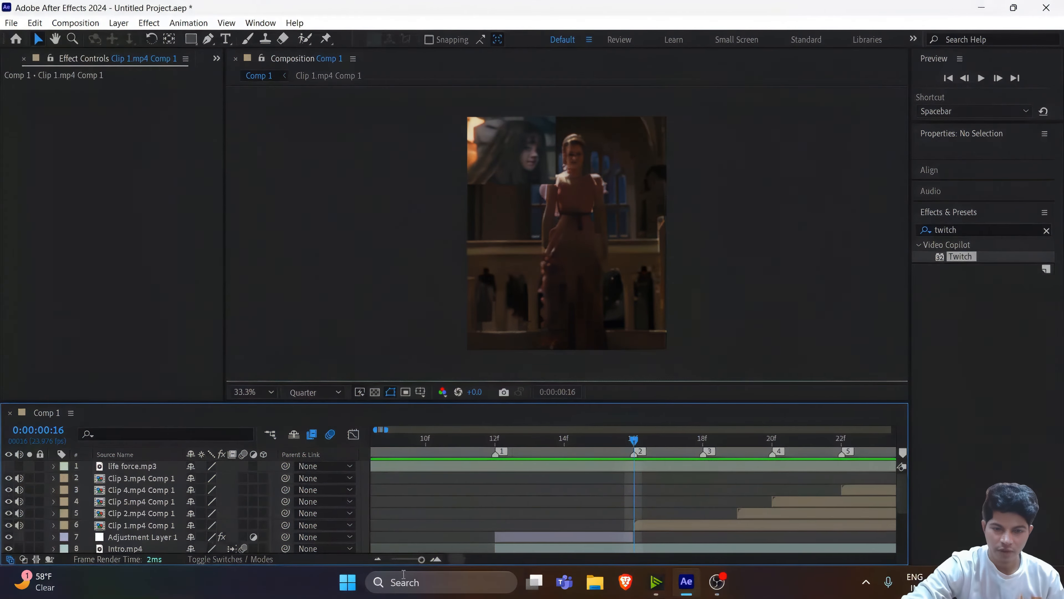
Step: Enable motion blur on the five pre-composed clip layers
{"action": "left_click", "coordinate": [416, 561]}
{"action": "left_click_drag", "start_coordinate": [416, 561], "coordinate": [421, 561]}
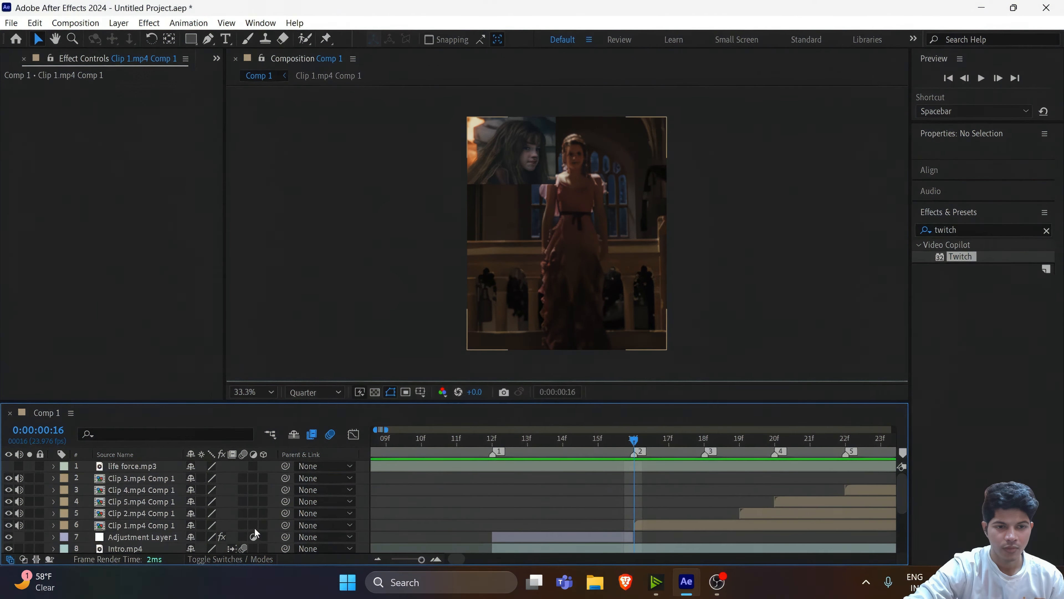
{"action": "left_click_drag", "start_coordinate": [246, 528], "coordinate": [244, 506]}
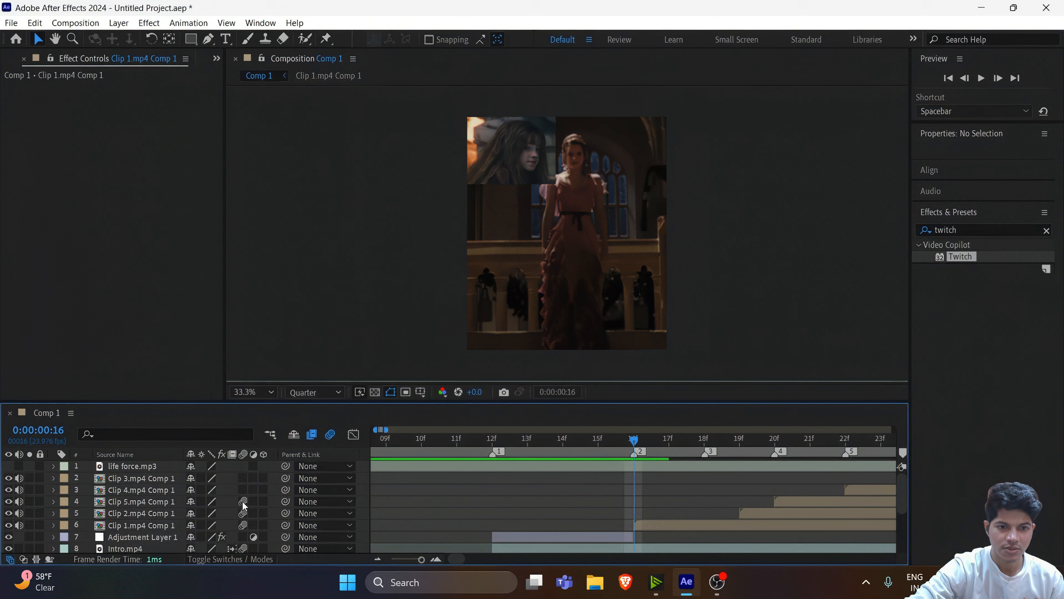
Step: Unlink the Scale proportions of Clip 1.mp4 Comp 1 and keyframe its horizontal Scale at 105% at 0:00:00:16
{"action": "left_click", "coordinate": [694, 524]}
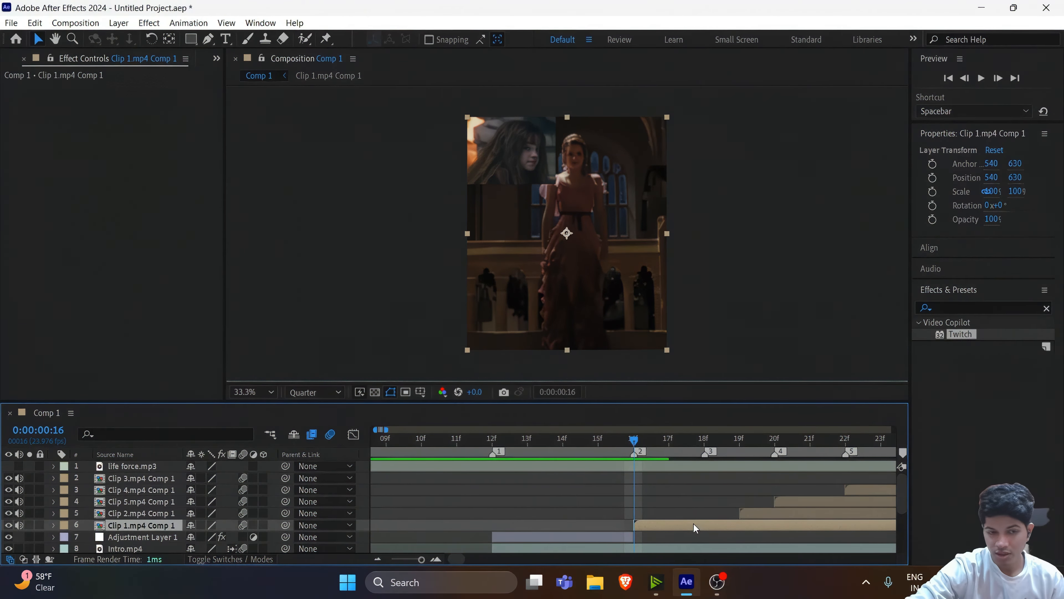
{"action": "key", "text": "s"}
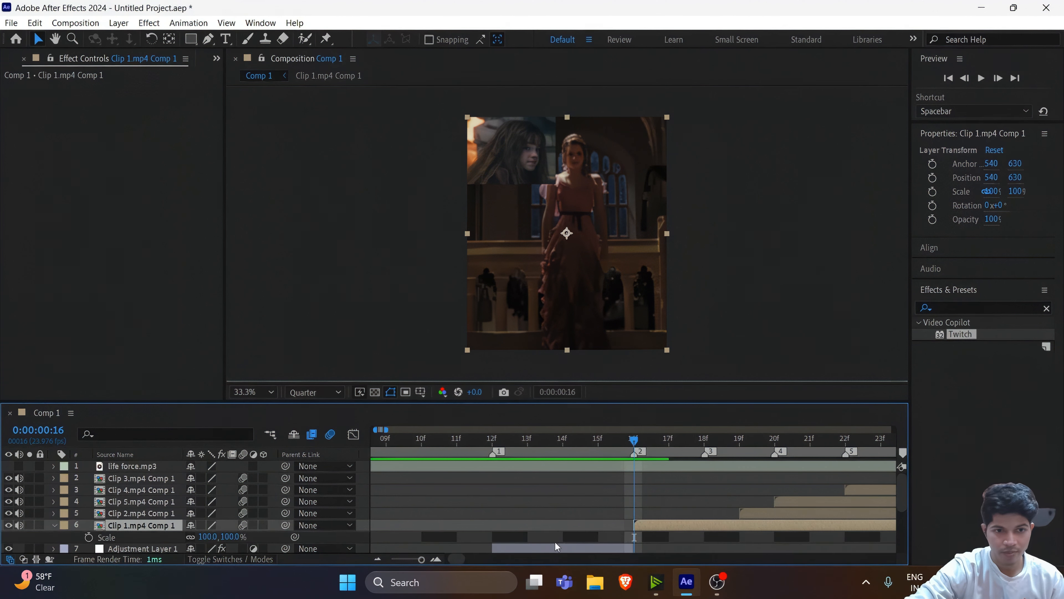
{"action": "left_click", "coordinate": [191, 540]}
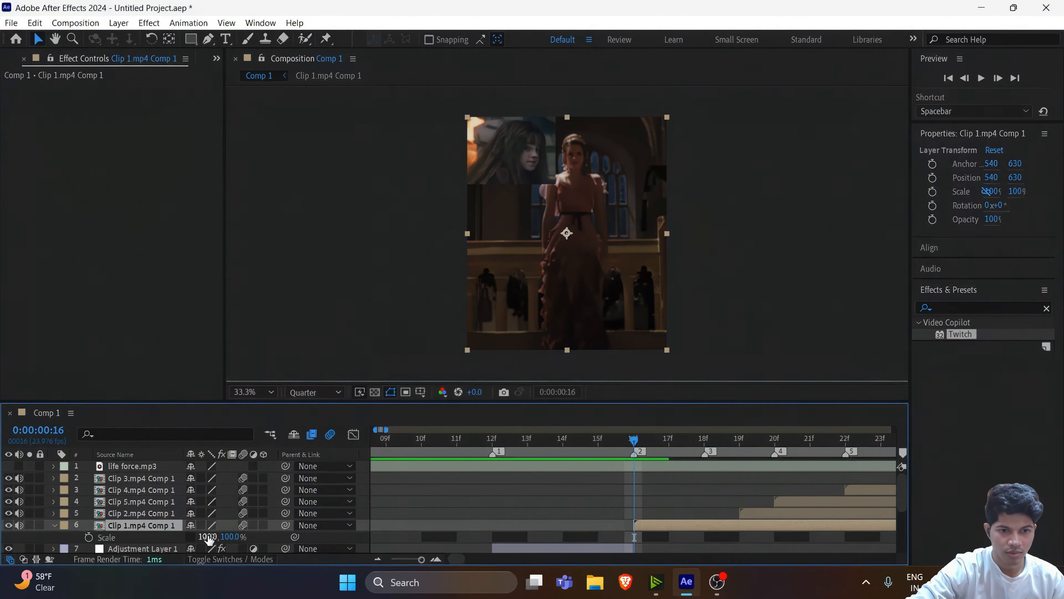
{"action": "left_click", "coordinate": [88, 537]}
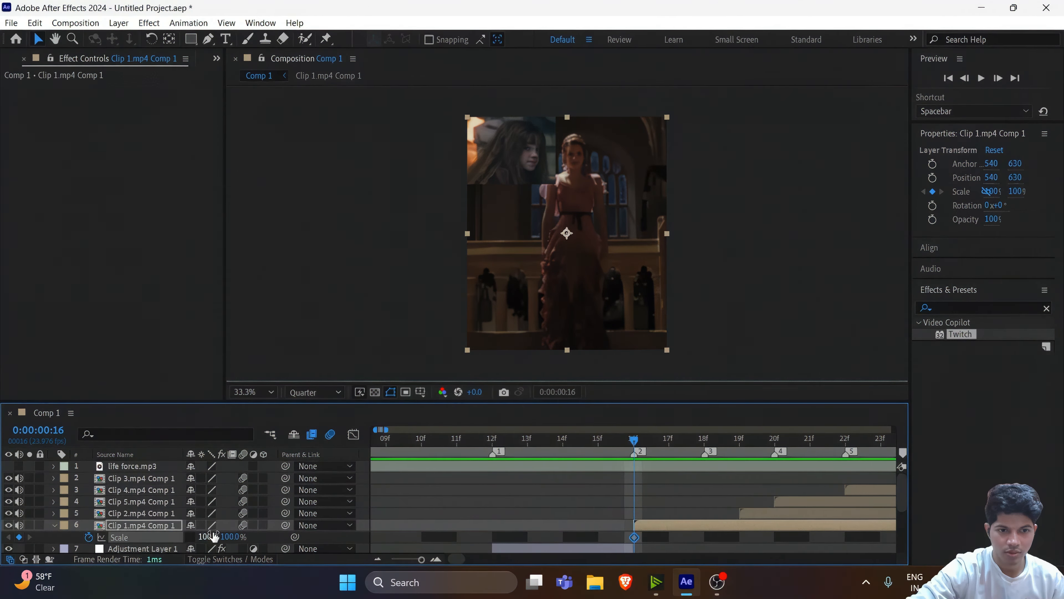
{"action": "left_click", "coordinate": [207, 536]}
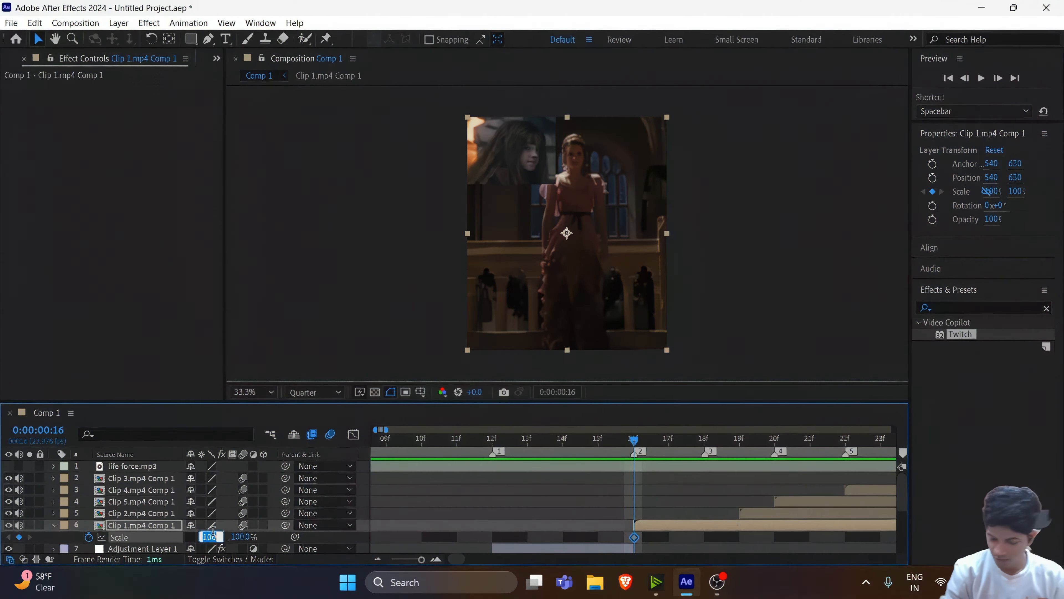
{"action": "type", "text": "10"}
{"action": "key", "text": "Return"}
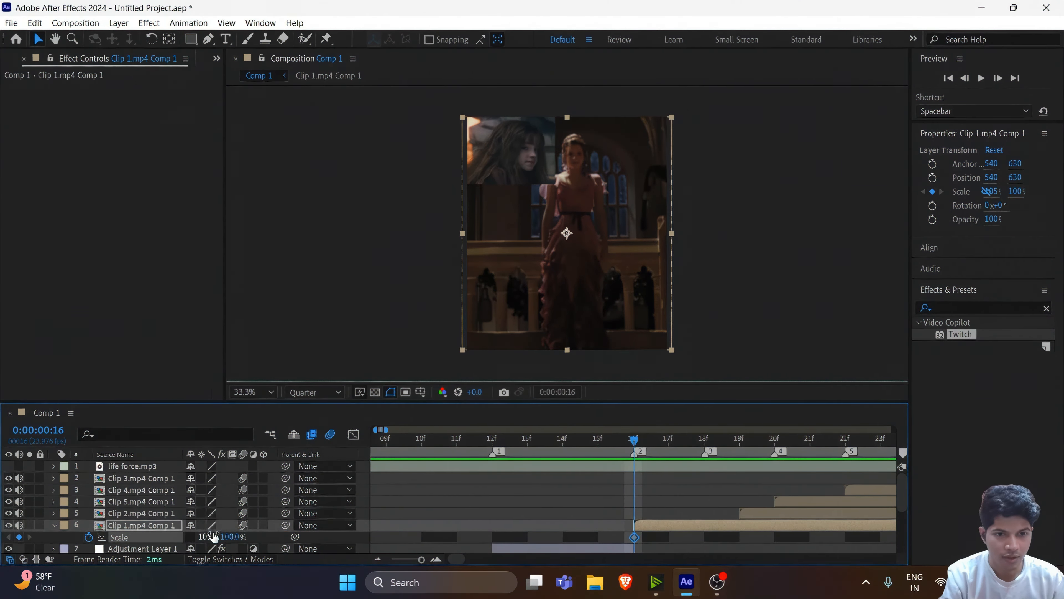
Step: Keyframe the horizontal Scale of Clip 1.mp4 Comp 1 at 100% at 0:00:00:17
{"action": "left_click", "coordinate": [670, 439]}
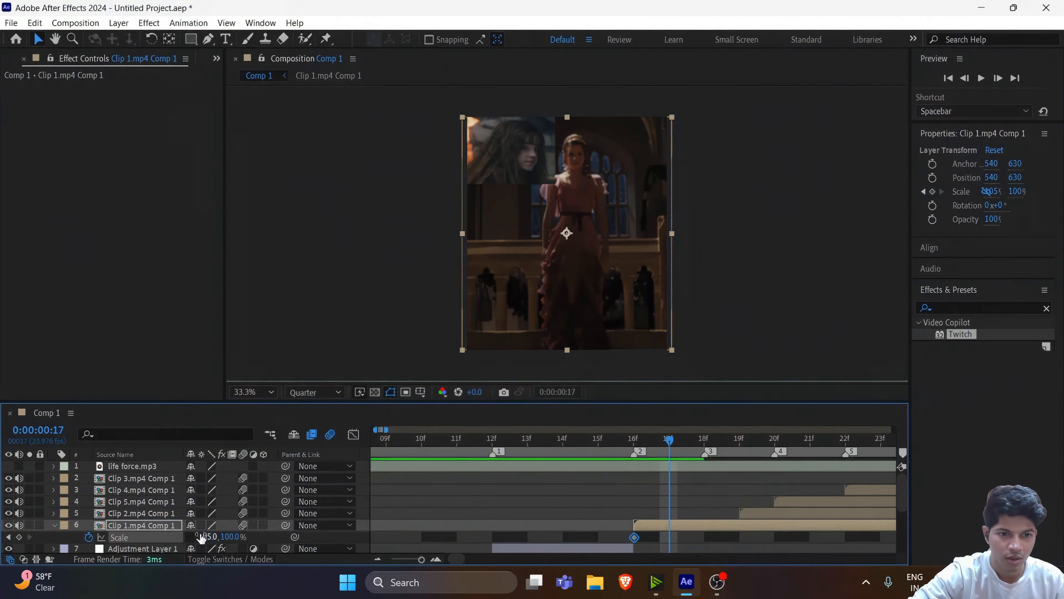
{"action": "left_click", "coordinate": [209, 536]}
{"action": "type", "text": "1"}
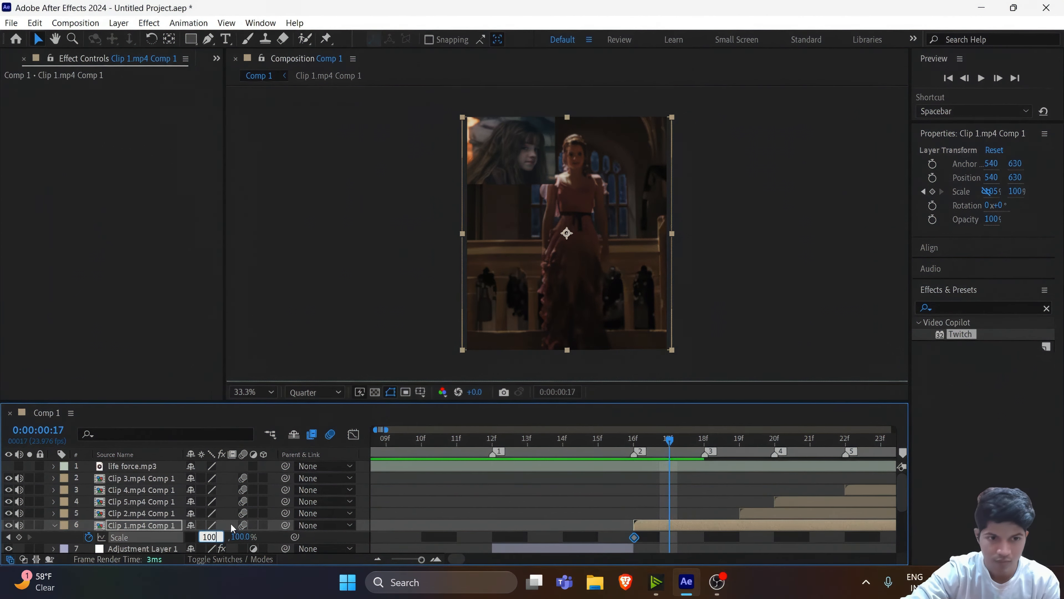
{"action": "type", "text": "00"}
{"action": "key", "text": "Return"}
Step: Keyframe the vertical Scale of Clip 1.mp4 Comp 1 at 108% at 0:00:00:18 and at 100% at 0:00:00:19
{"action": "left_click", "coordinate": [704, 439]}
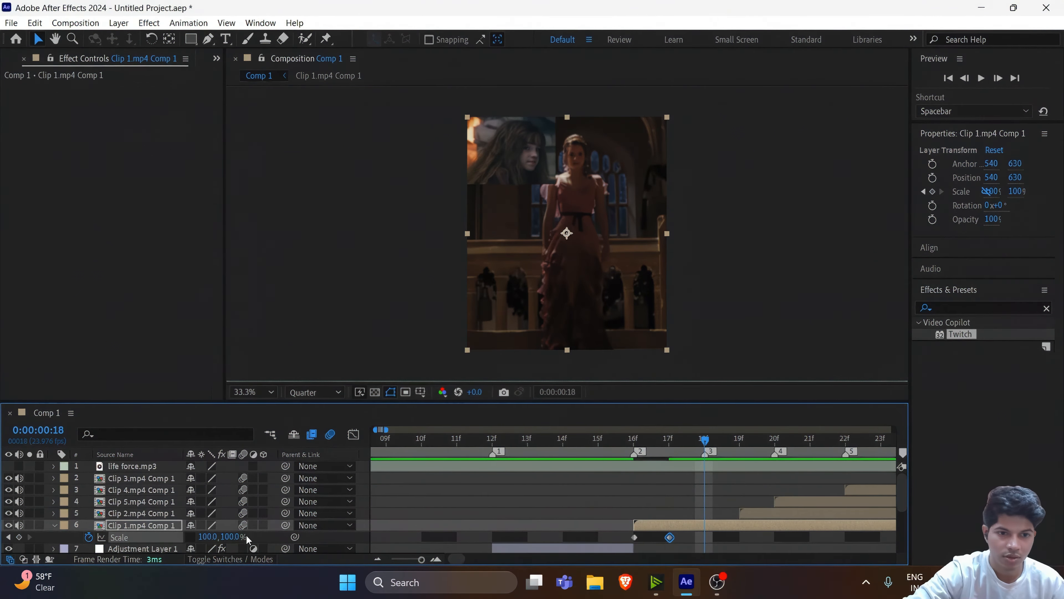
{"action": "left_click", "coordinate": [235, 536]}
{"action": "type", "text": "108"}
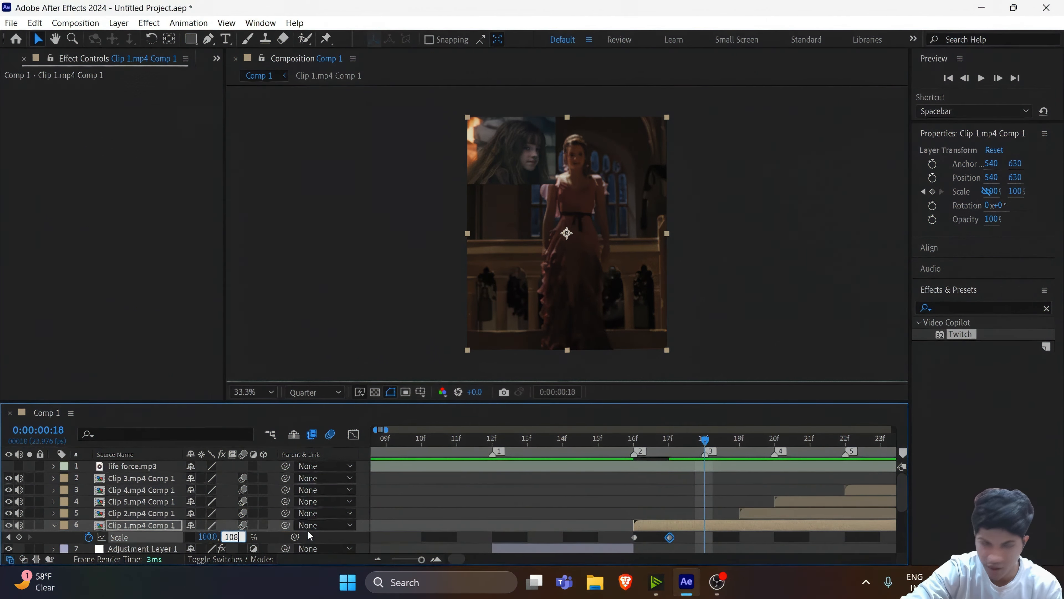
{"action": "key", "text": "Return"}
{"action": "left_click", "coordinate": [739, 439]}
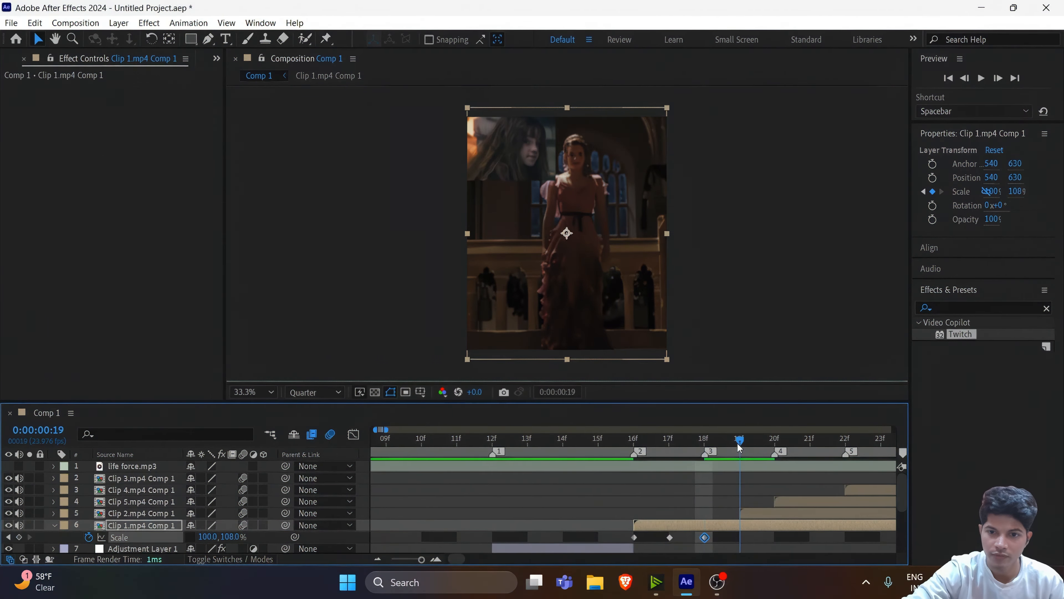
{"action": "left_click", "coordinate": [229, 536]}
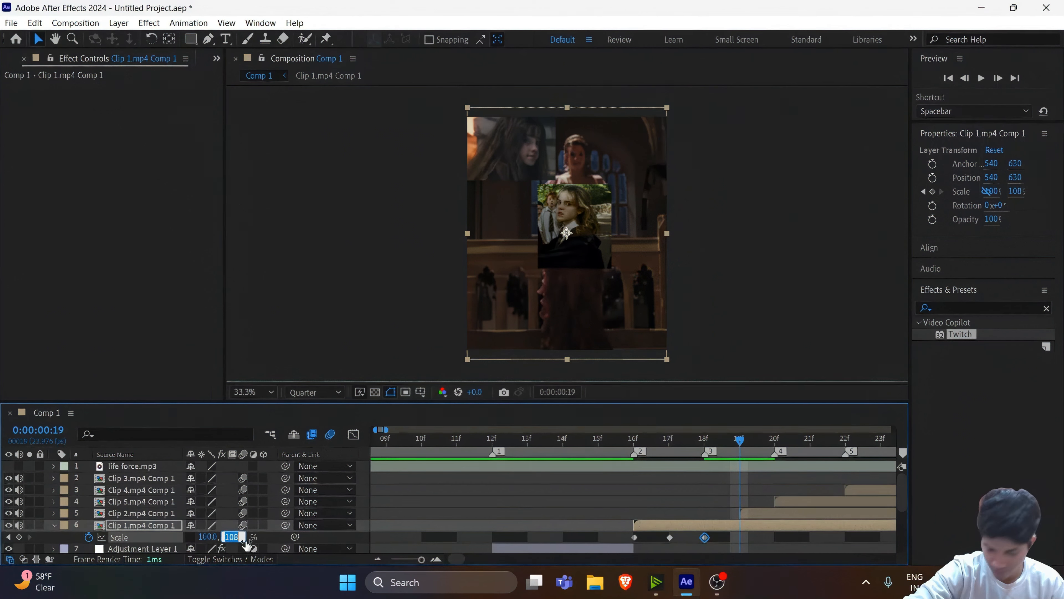
{"action": "type", "text": "100"}
{"action": "key", "text": "Return"}
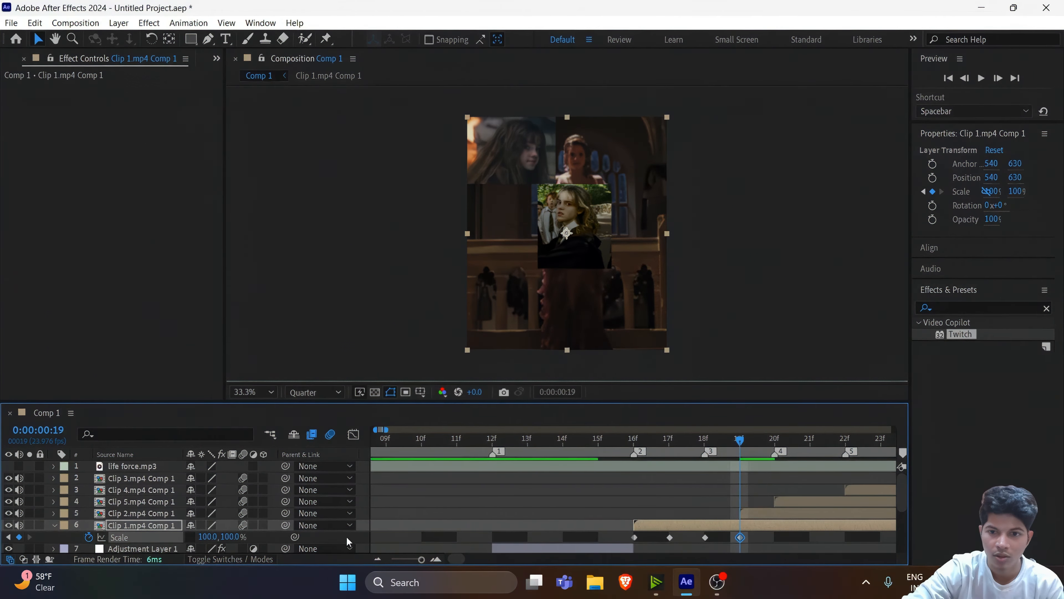
Step: Apply Easy Ease to all four Scale keyframes of Clip 1.mp4 Comp 1 and scrub through the animation
{"action": "left_click_drag", "start_coordinate": [595, 527], "coordinate": [754, 543]}
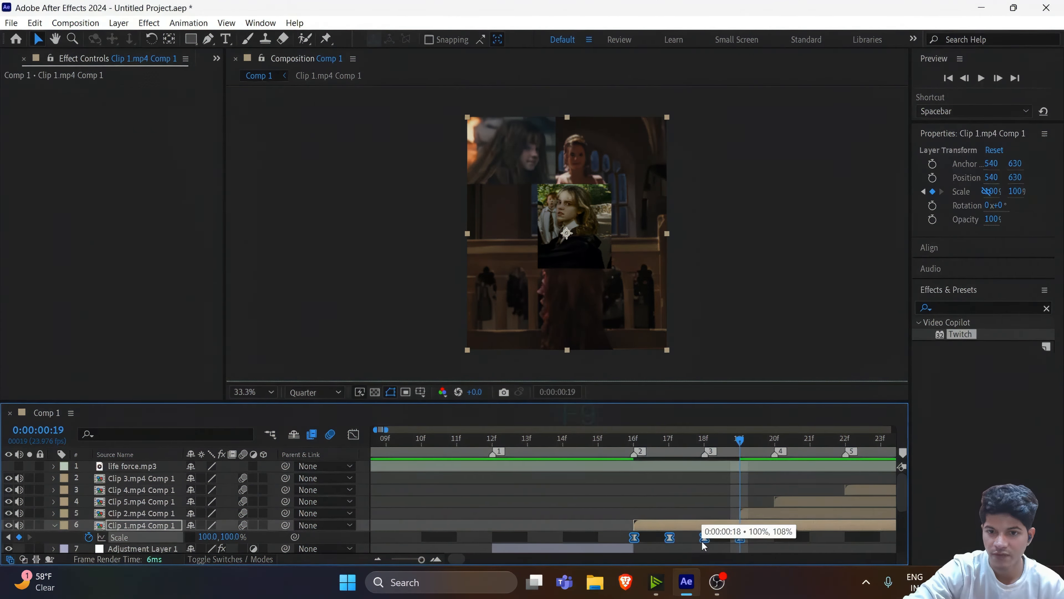
{"action": "key", "text": "F9"}
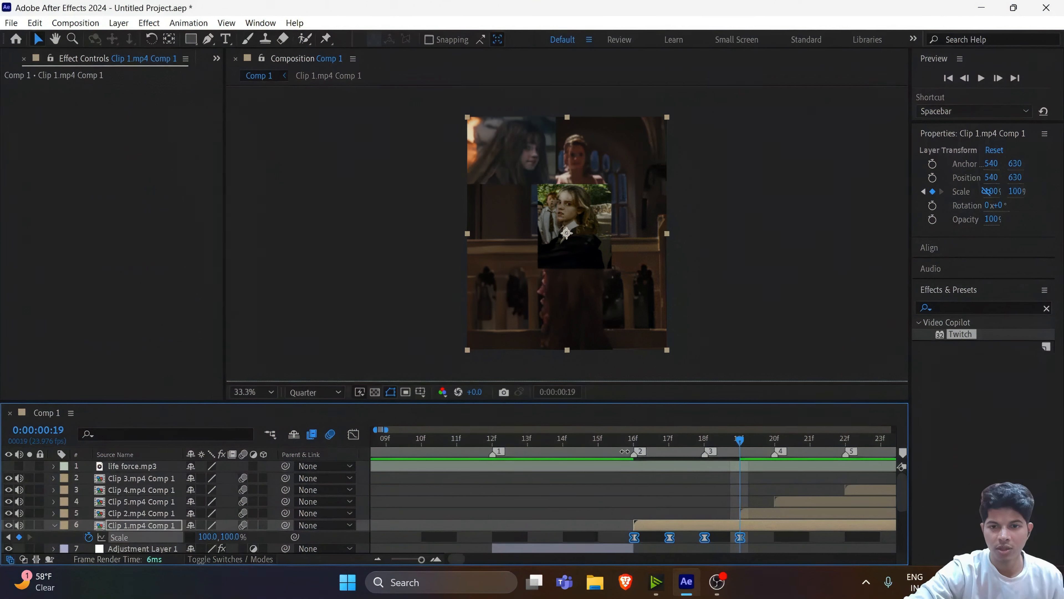
{"action": "left_click", "coordinate": [630, 444]}
{"action": "left_click_drag", "start_coordinate": [647, 436], "coordinate": [680, 455]}
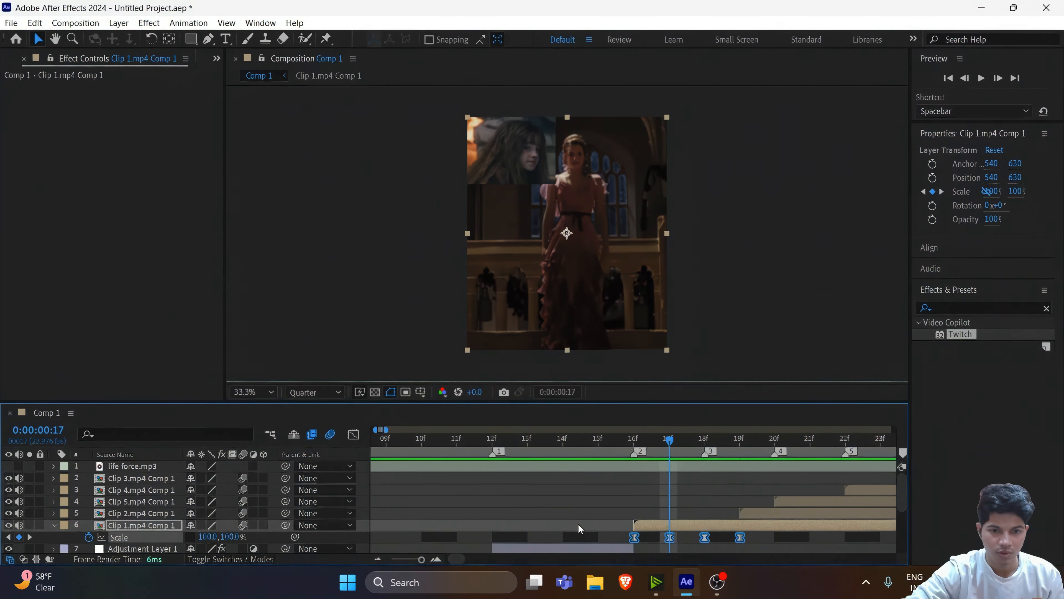
Step: Copy Clip 1.mp4 Comp 1's four Scale keyframes onto Clip 2.mp4 Comp 1 at 0:00:00:19 with Scale unlinked, and go to Clip 5.mp4 Comp 1's start
{"action": "left_click_drag", "start_coordinate": [602, 537], "coordinate": [770, 539]}
{"action": "key", "text": "ctrl+c"}
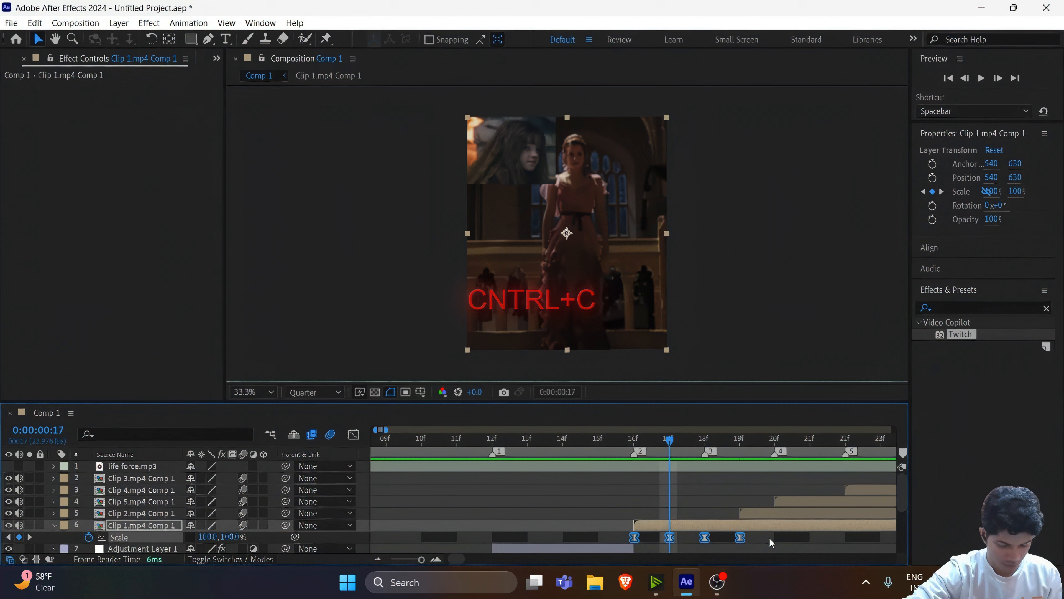
{"action": "left_click", "coordinate": [735, 444]}
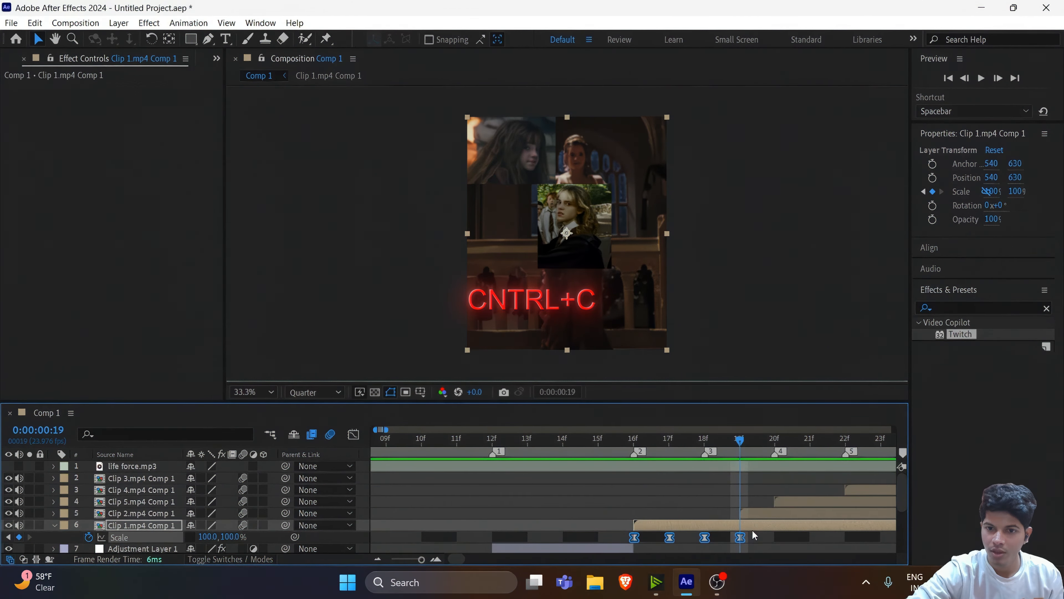
{"action": "left_click", "coordinate": [754, 513]}
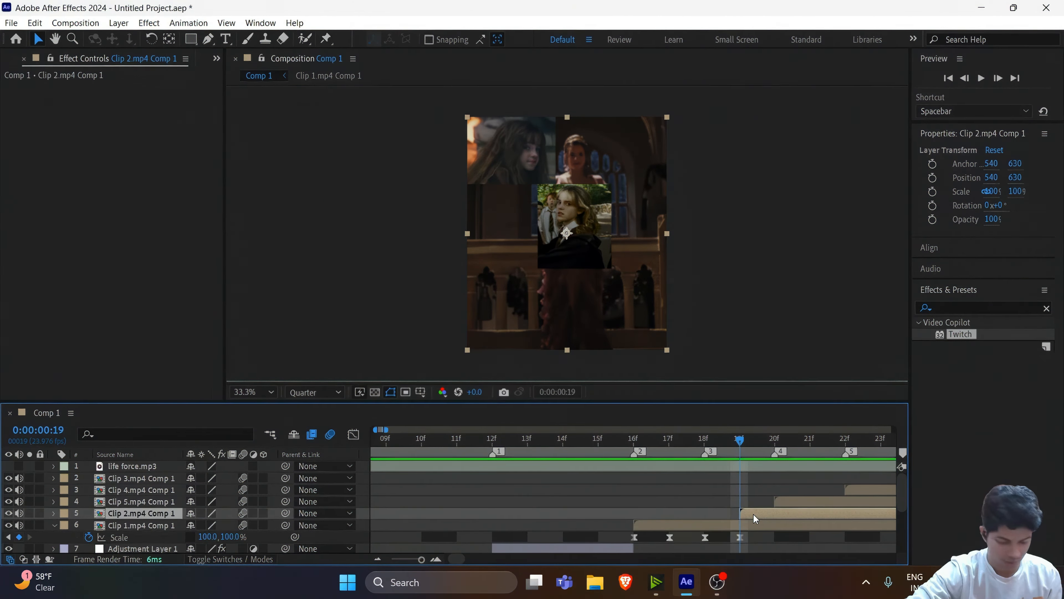
{"action": "key", "text": "s"}
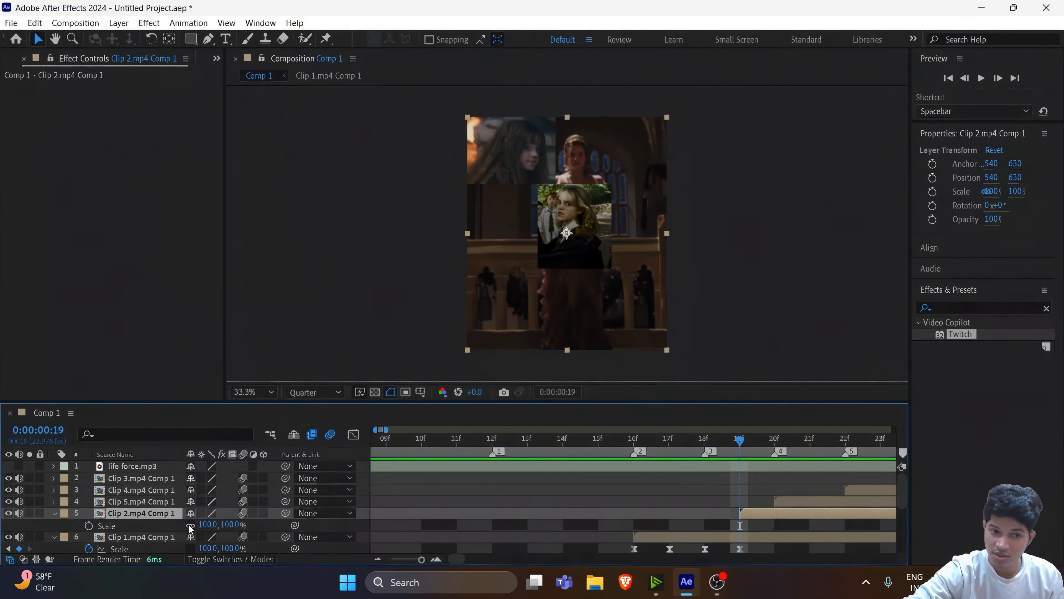
{"action": "left_click", "coordinate": [190, 525]}
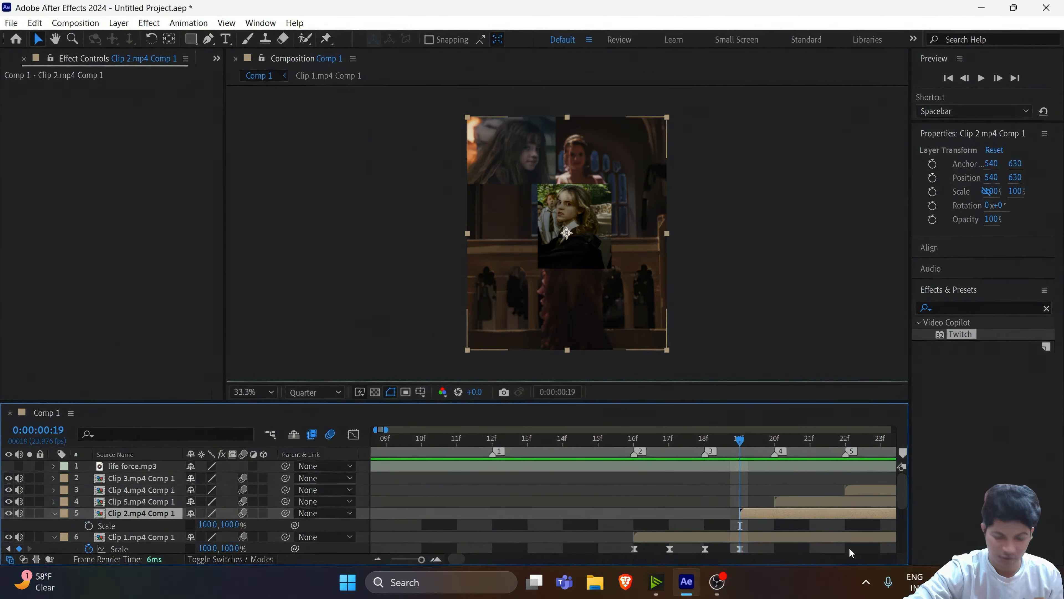
{"action": "key", "text": "ctrl+v"}
{"action": "left_click", "coordinate": [812, 501]}
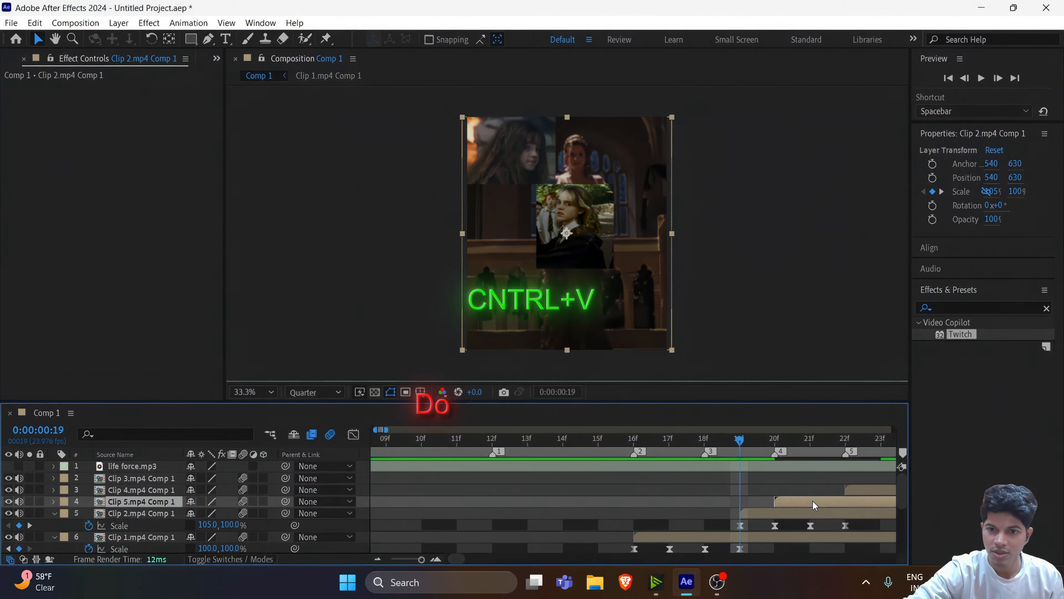
{"action": "left_click", "coordinate": [770, 444]}
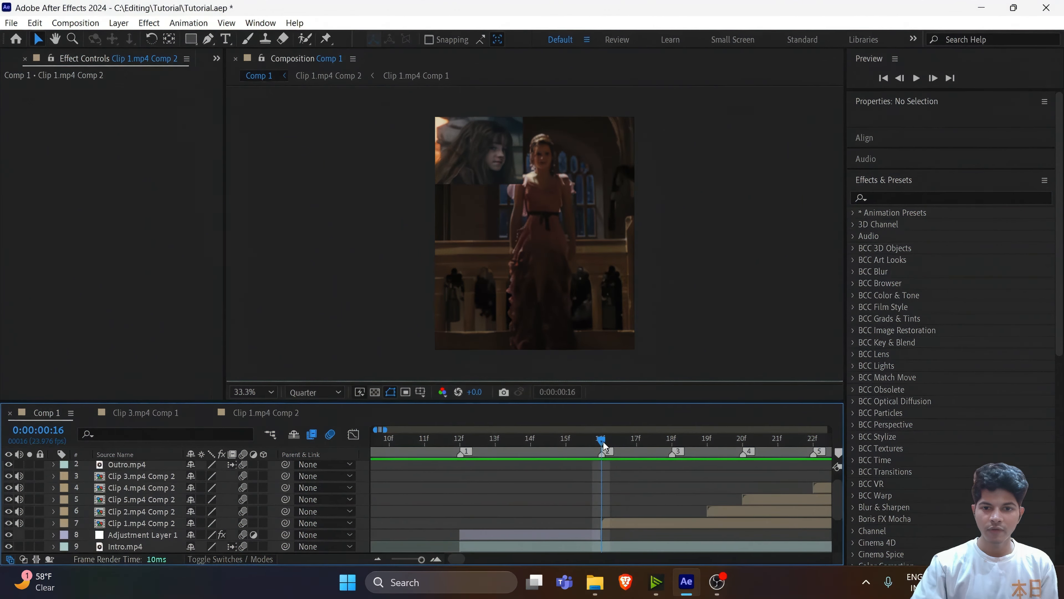
Step: Find the BCC Drop Shadow effect and apply it to the Clip 1.mp4 Comp 2 layer
{"action": "left_click_drag", "start_coordinate": [603, 441], "coordinate": [657, 432]}
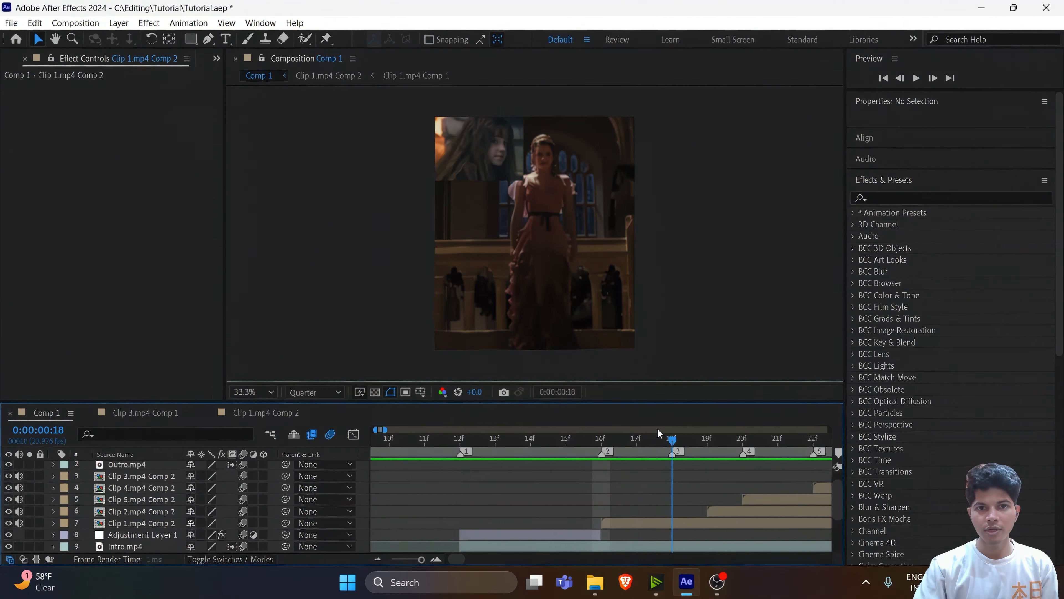
{"action": "left_click", "coordinate": [606, 439]}
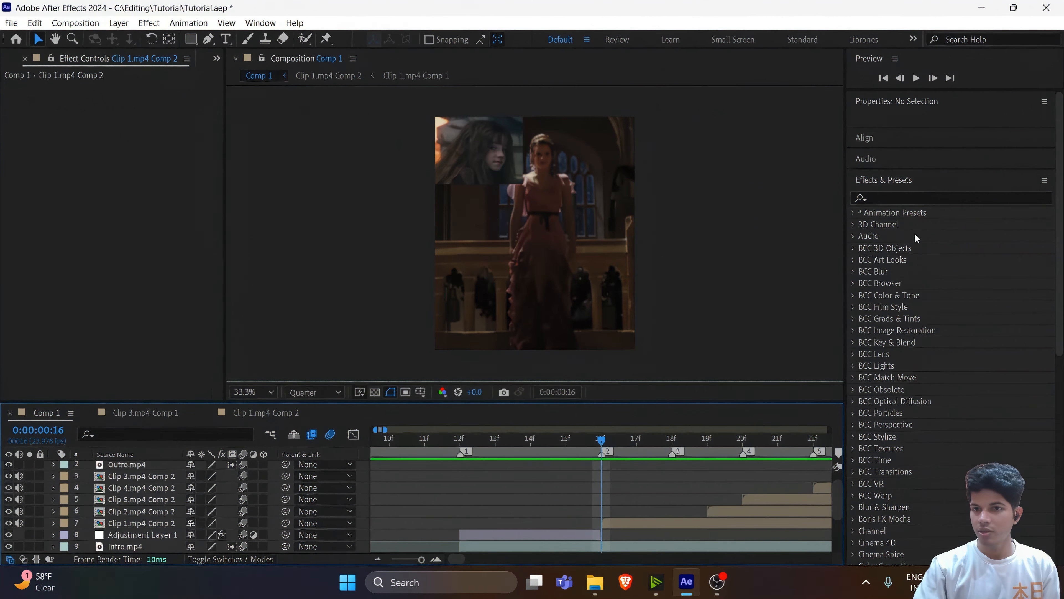
{"action": "left_click", "coordinate": [926, 197]}
{"action": "type", "text": "b"}
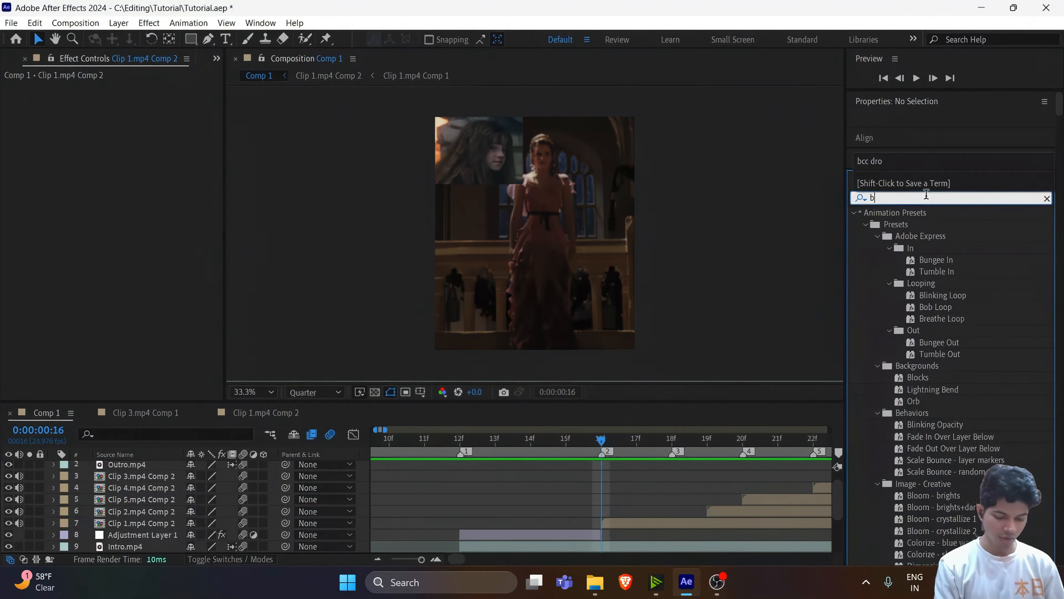
{"action": "type", "text": "cc drop"}
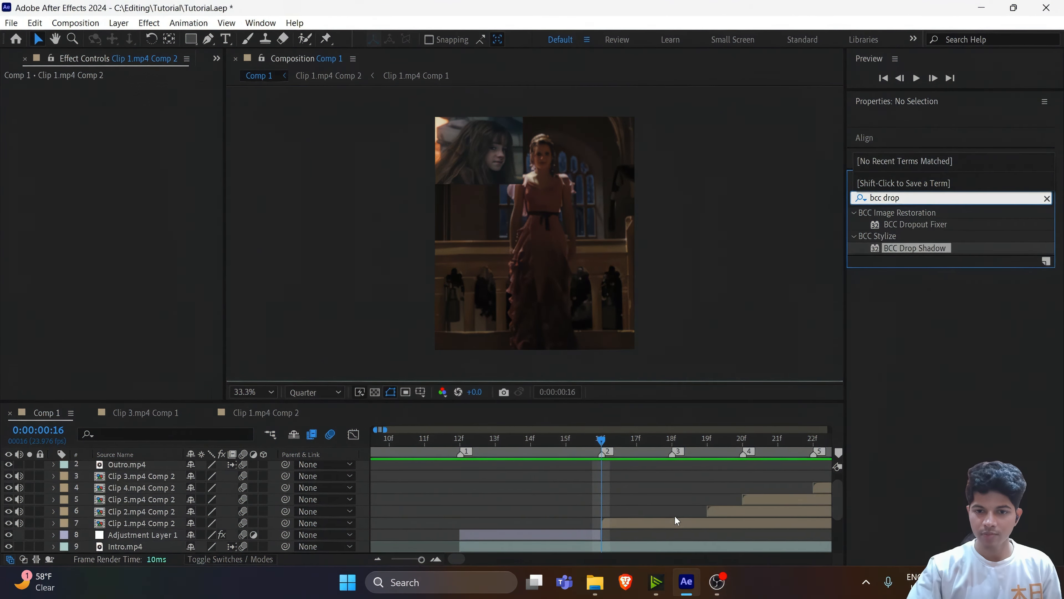
{"action": "left_click", "coordinate": [676, 523]}
{"action": "double_click", "coordinate": [915, 326]}
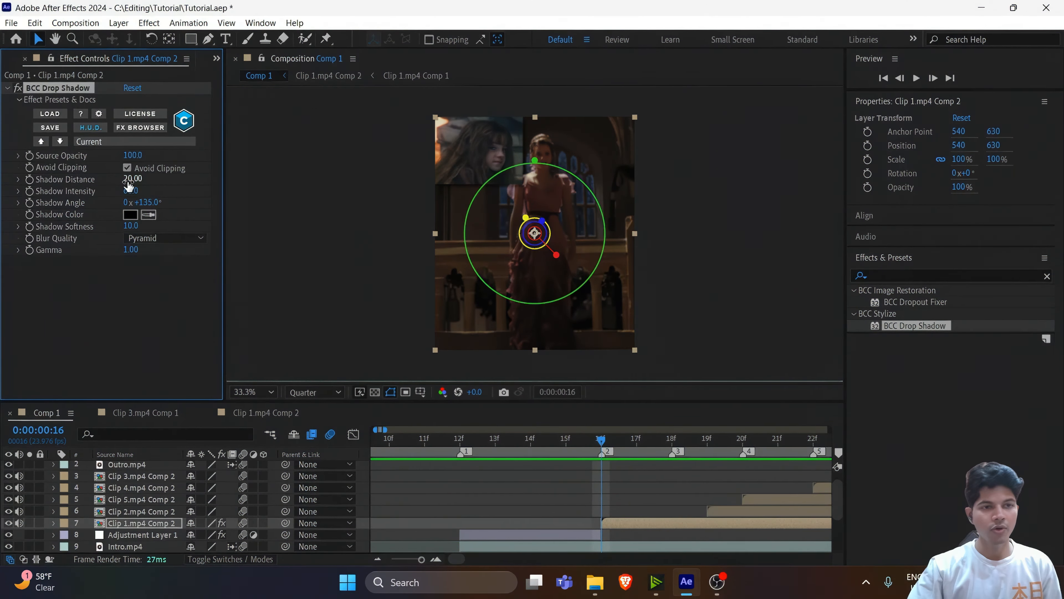
Step: Set the BCC Drop Shadow's Shadow Distance to 0 and Shadow Intensity to 100 on Clip 1.mp4 Comp 2
{"action": "left_click", "coordinate": [129, 181]}
{"action": "type", "text": "0"}
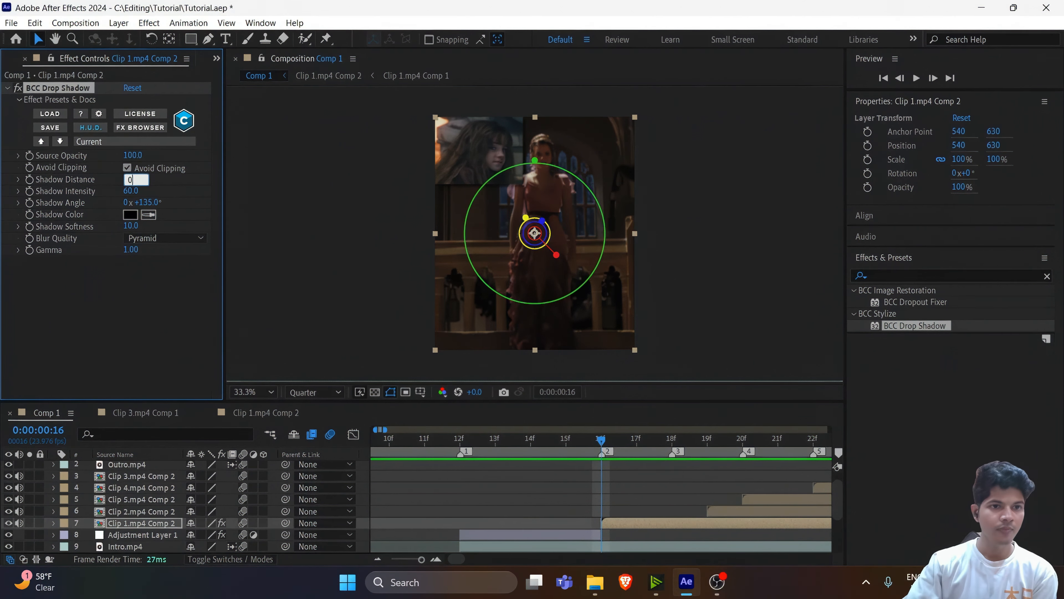
{"action": "key", "text": "Tab"}
{"action": "type", "text": "1"}
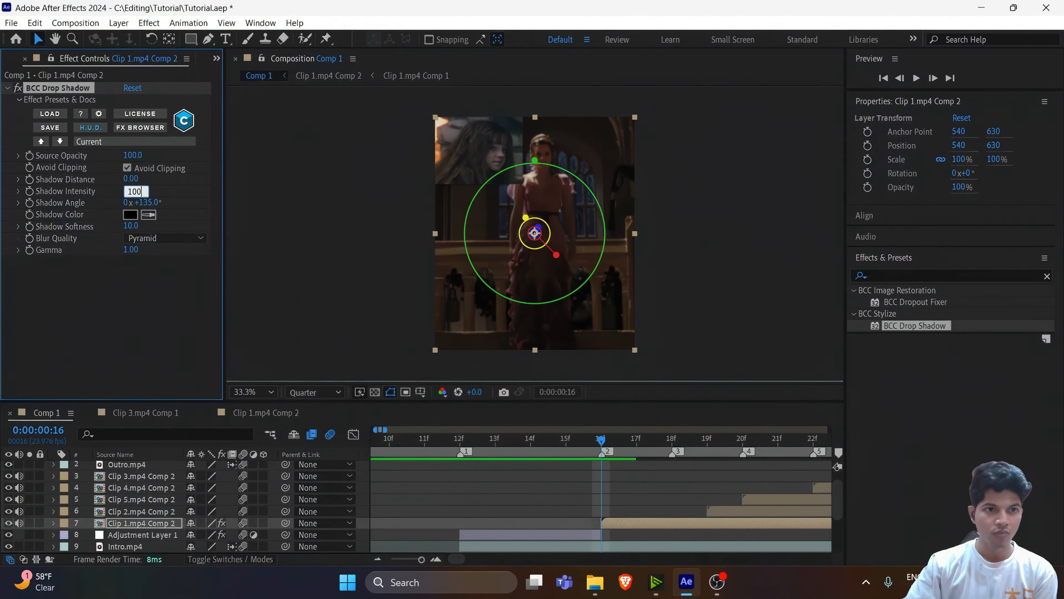
{"action": "key", "text": "Return"}
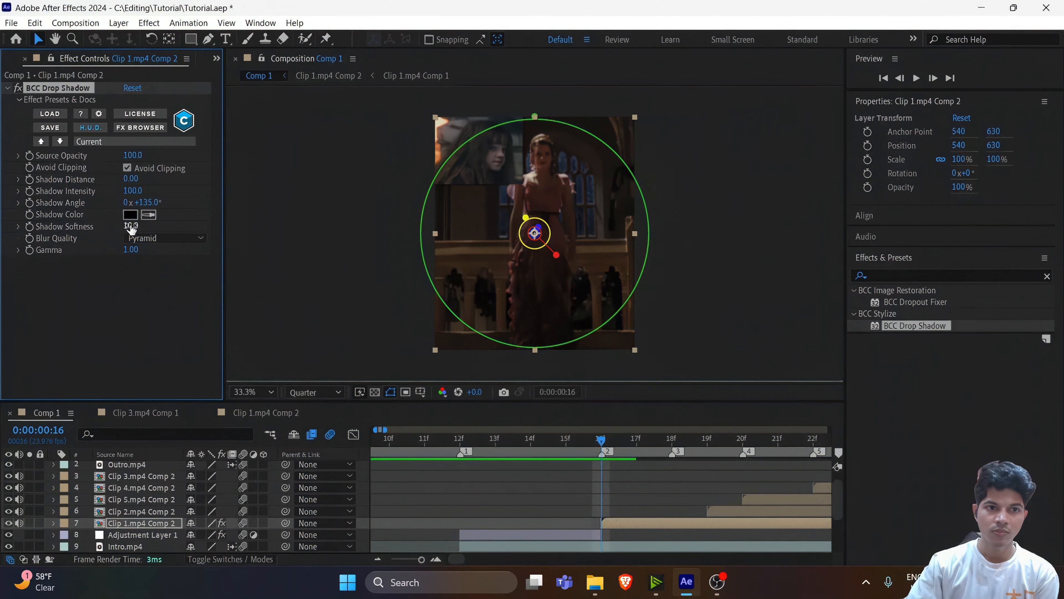
Step: Set the drop shadow's Gamma to 10 and Shadow Softness to 5 on Clip 1.mp4 Comp 2
{"action": "left_click", "coordinate": [130, 226]}
{"action": "type", "text": "8"}
{"action": "key", "text": "Return"}
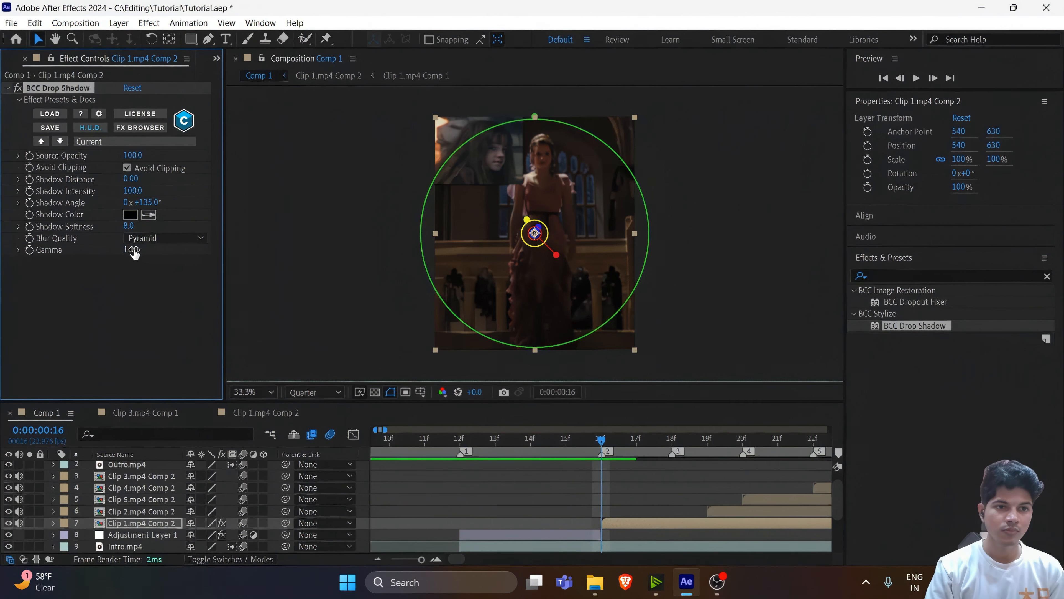
{"action": "left_click_drag", "start_coordinate": [134, 249], "coordinate": [129, 289]}
{"action": "left_click_drag", "start_coordinate": [132, 251], "coordinate": [451, 237]}
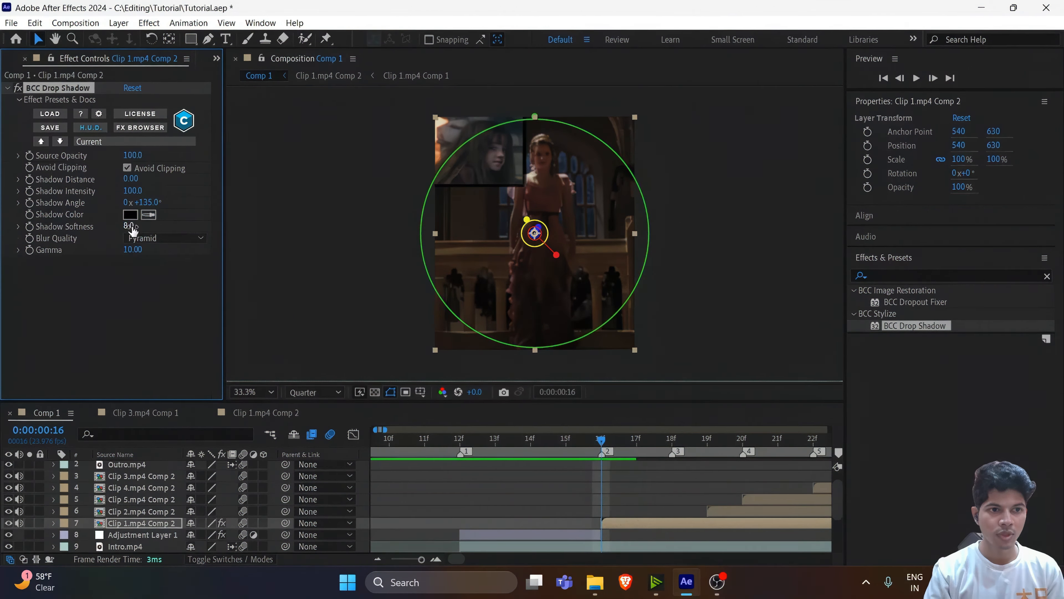
{"action": "left_click_drag", "start_coordinate": [130, 227], "coordinate": [112, 231]}
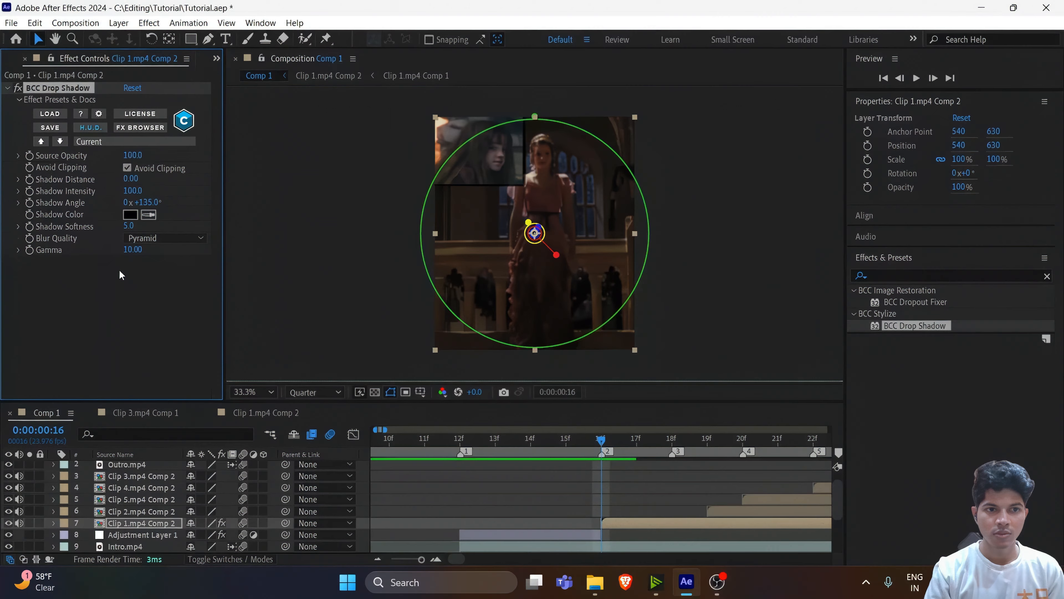
{"action": "left_click", "coordinate": [129, 290]}
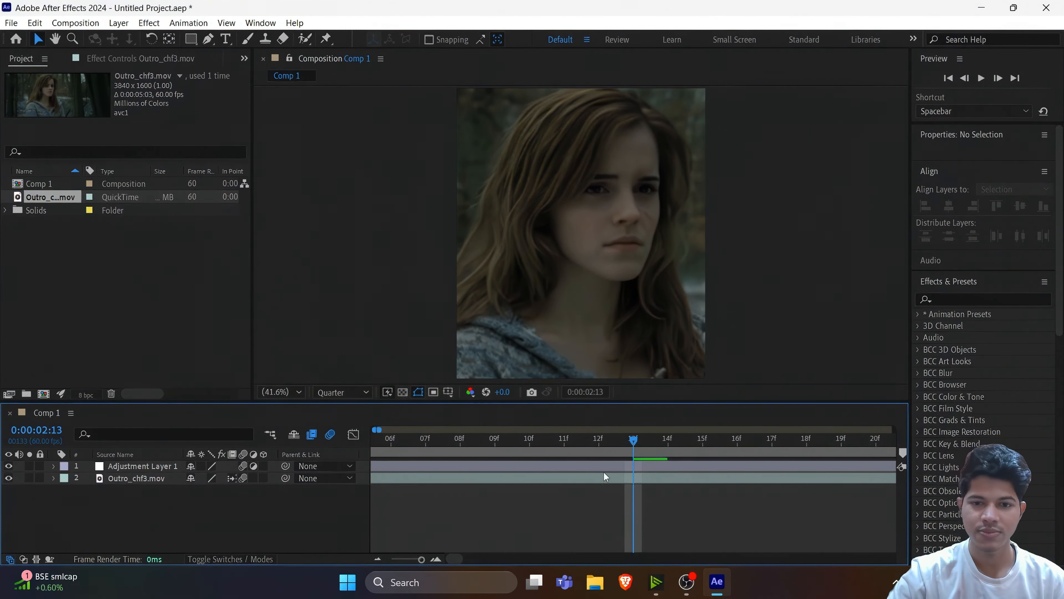
Step: Pre-compose the Outro_chf3.mov layer as Outro_chf3.mov Comp 1, moving all attributes into the new composition
{"action": "left_click", "coordinate": [493, 468]}
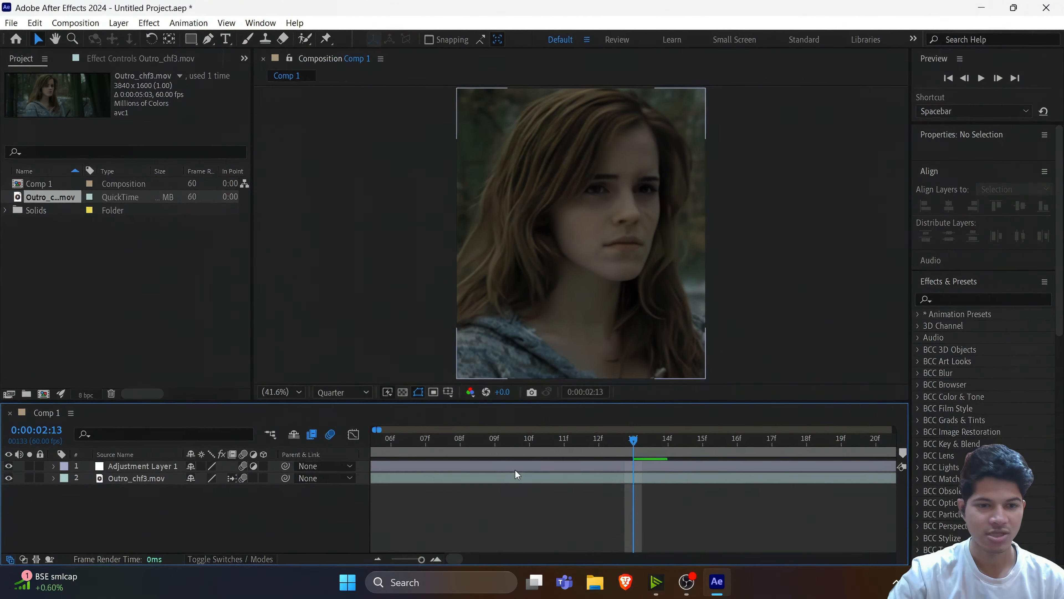
{"action": "left_click", "coordinate": [635, 478]}
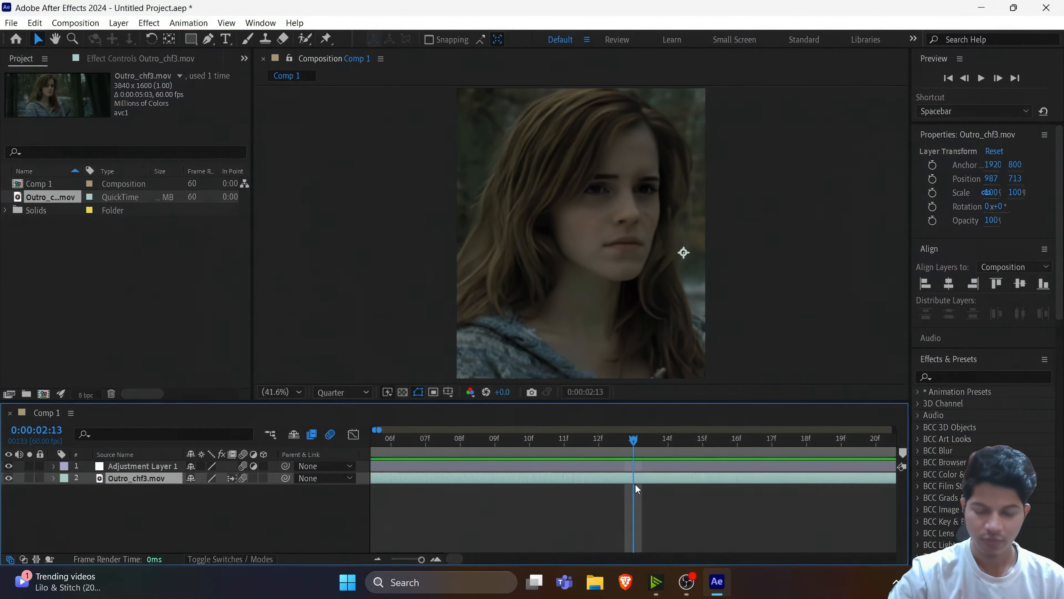
{"action": "key", "text": "ctrl+shift+c"}
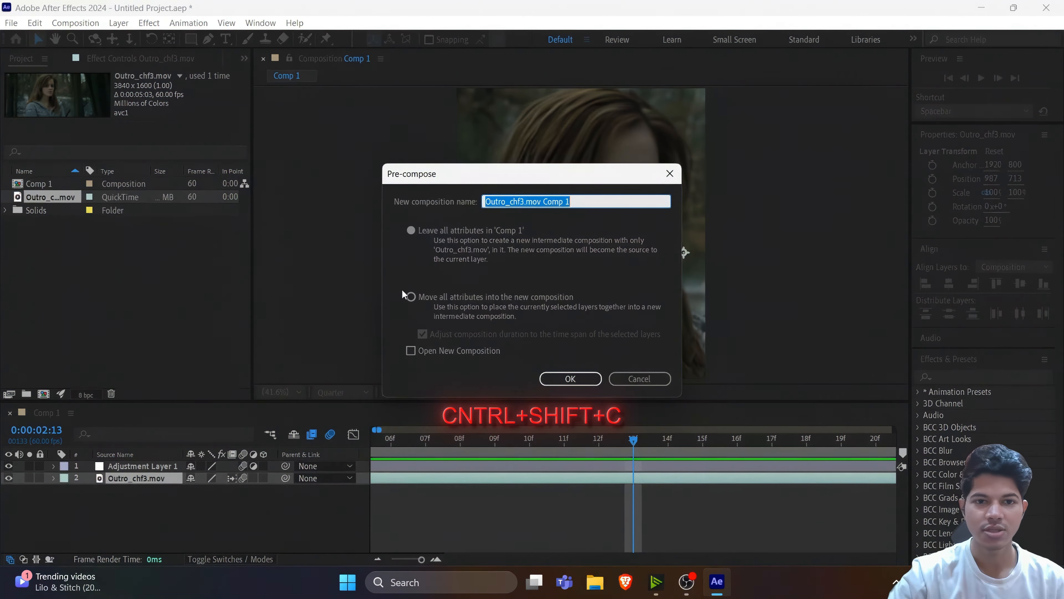
{"action": "left_click", "coordinate": [411, 297]}
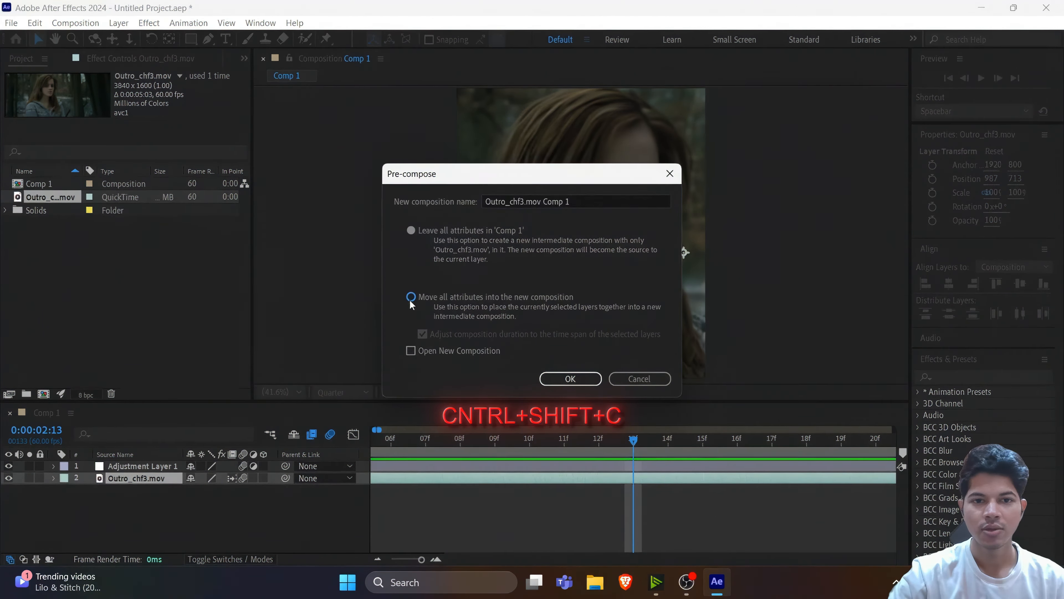
{"action": "left_click", "coordinate": [574, 380]}
Step: Search the effects for Twixtor and apply Twixtor Pro to the Outro_chf3.mov Comp 1 layer
{"action": "left_click", "coordinate": [966, 377]}
{"action": "type", "text": "tw"}
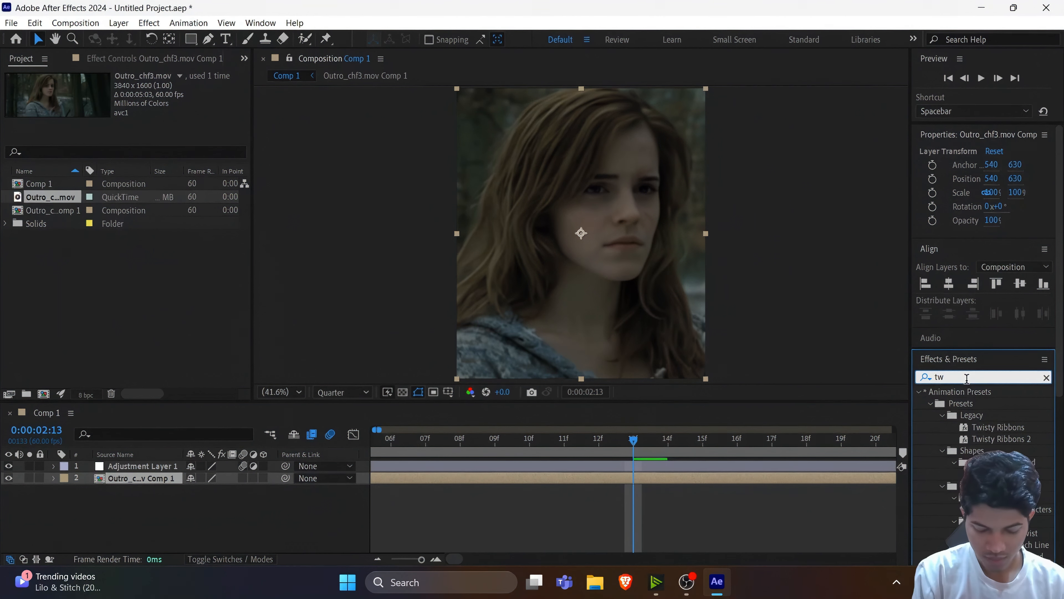
{"action": "type", "text": "ixt"}
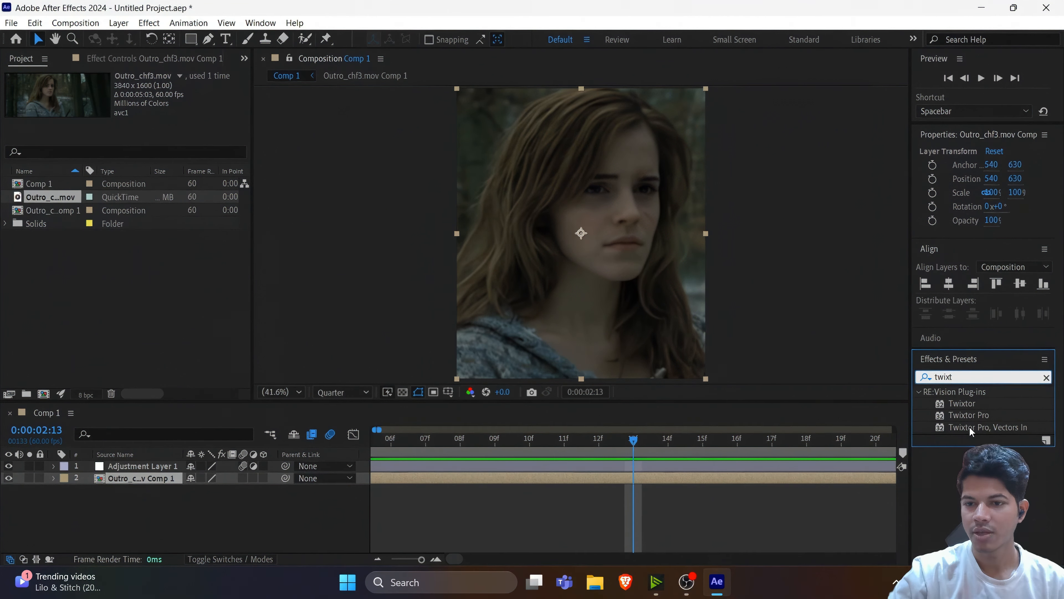
{"action": "left_click", "coordinate": [970, 415]}
{"action": "left_click_drag", "start_coordinate": [962, 418], "coordinate": [625, 486]}
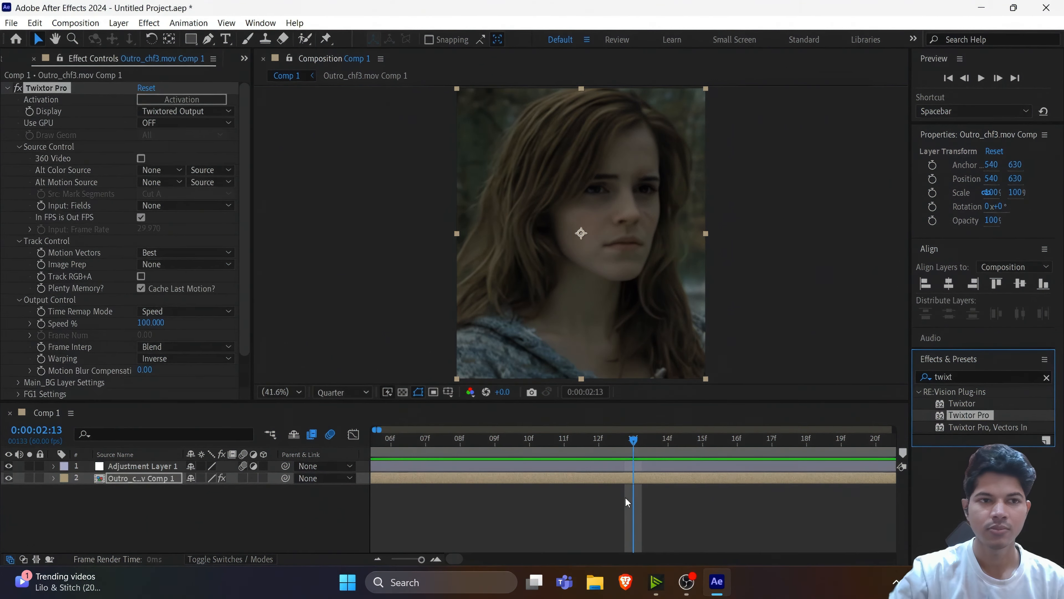
Step: Disable In FPS is Out FPS in Twixtor Pro and check the source frame rate of Outro_chf3.mov among the project items
{"action": "left_click", "coordinate": [141, 217]}
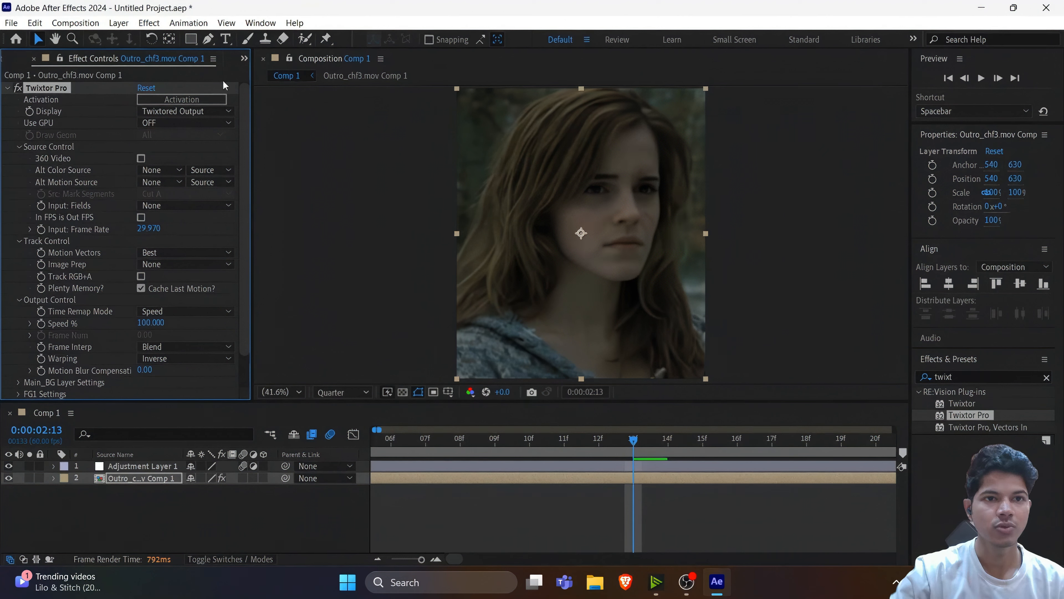
{"action": "left_click", "coordinate": [244, 61]}
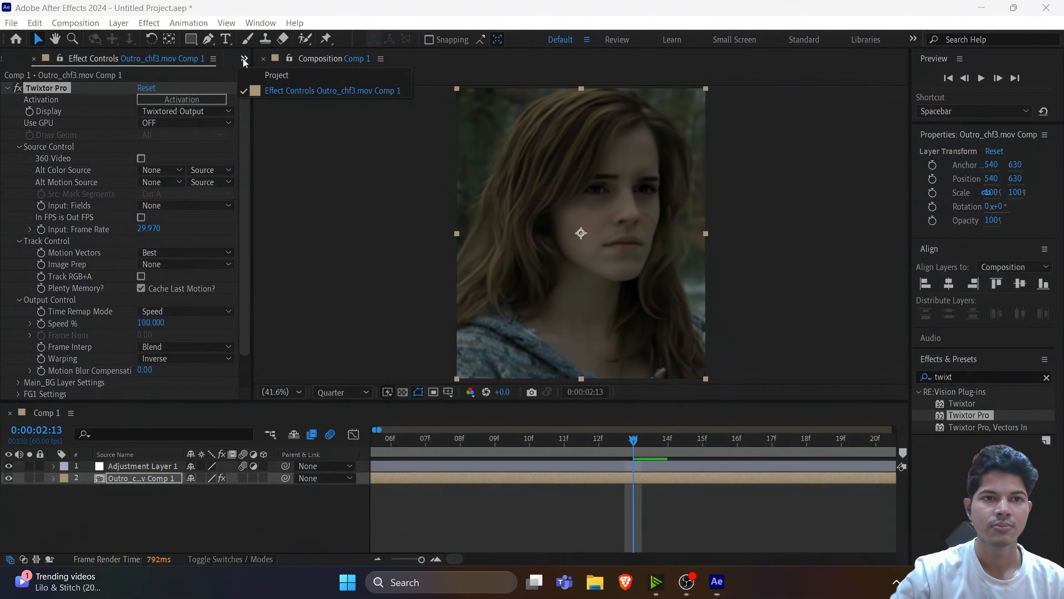
{"action": "left_click", "coordinate": [263, 81]}
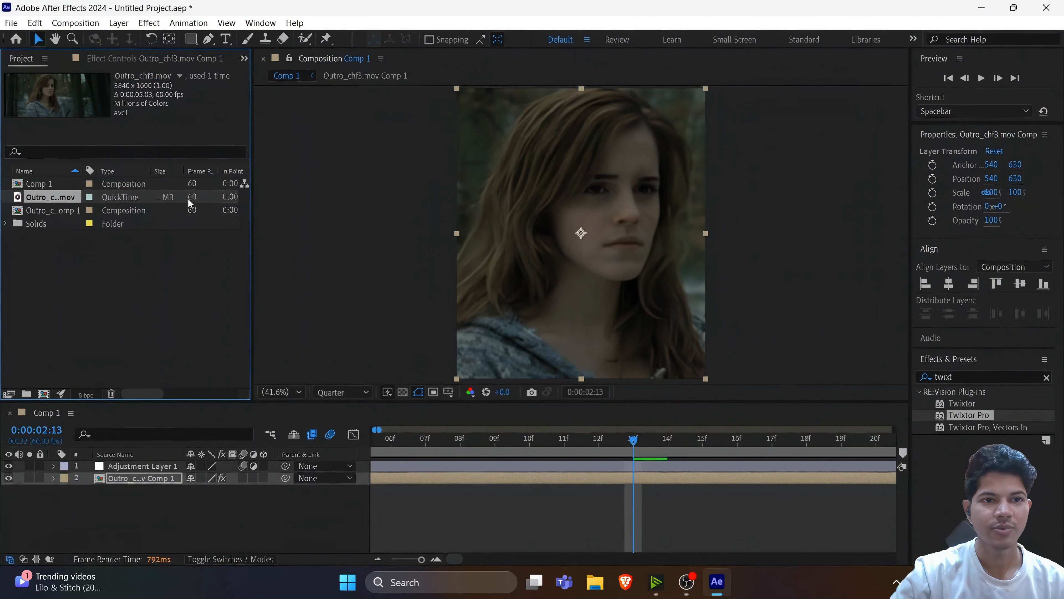
{"action": "left_click", "coordinate": [244, 58]}
{"action": "left_click", "coordinate": [259, 89]}
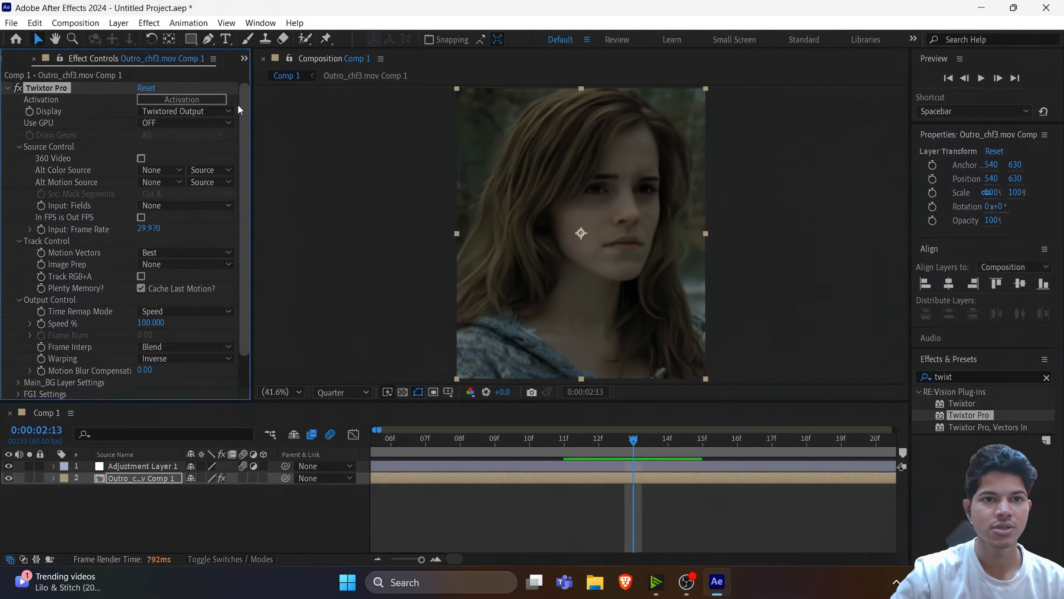
Step: Set Twixtor Pro's Input Frame Rate to 60 and its Image Prep to Contrast/Edge Enhance
{"action": "left_click", "coordinate": [152, 228]}
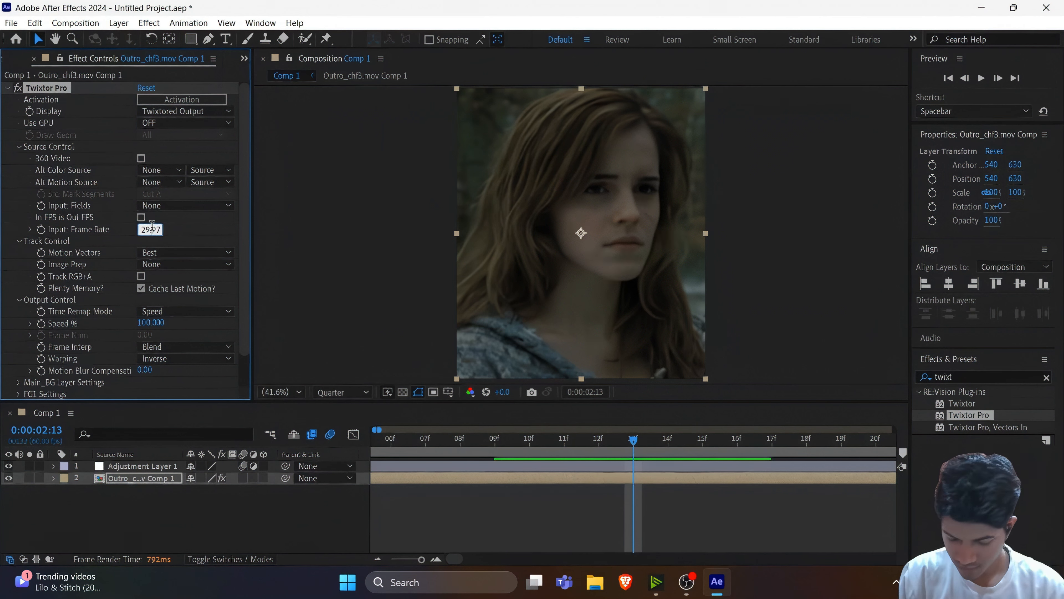
{"action": "key", "text": "BackSpace"}
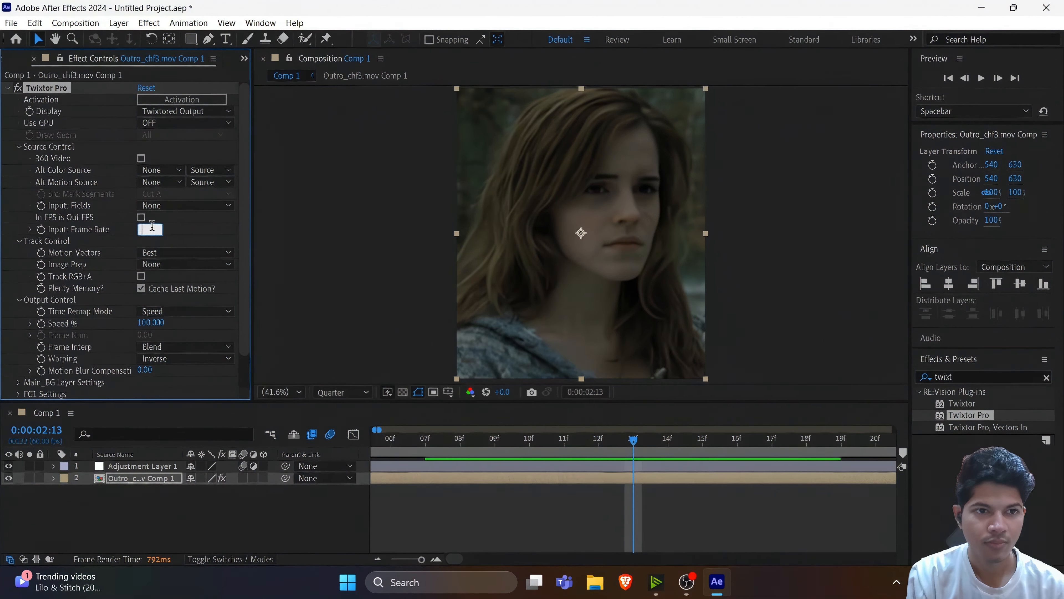
{"action": "type", "text": "60"}
{"action": "key", "text": "Return"}
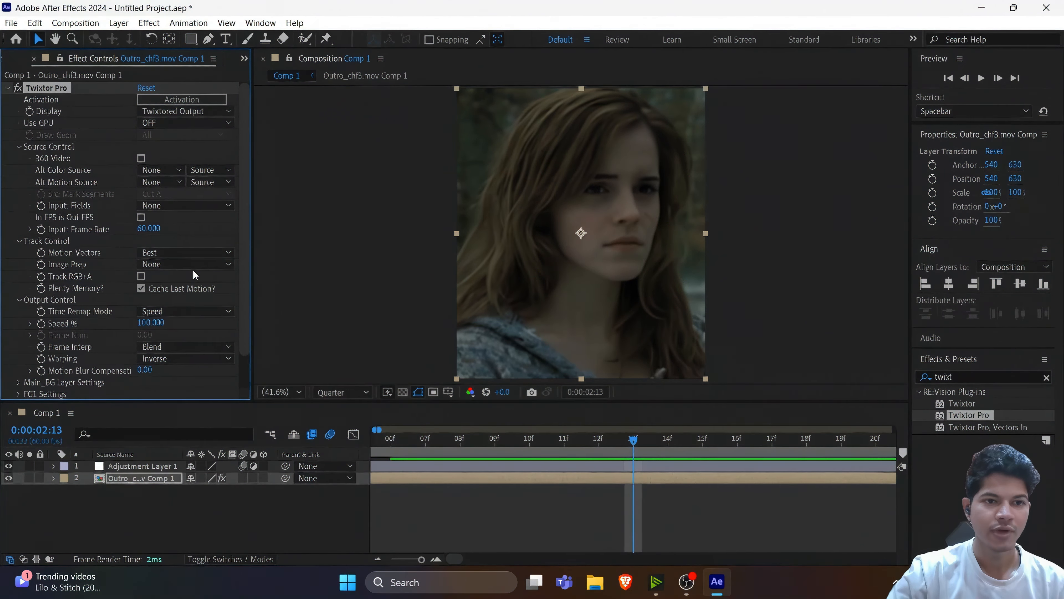
{"action": "left_click", "coordinate": [178, 265]}
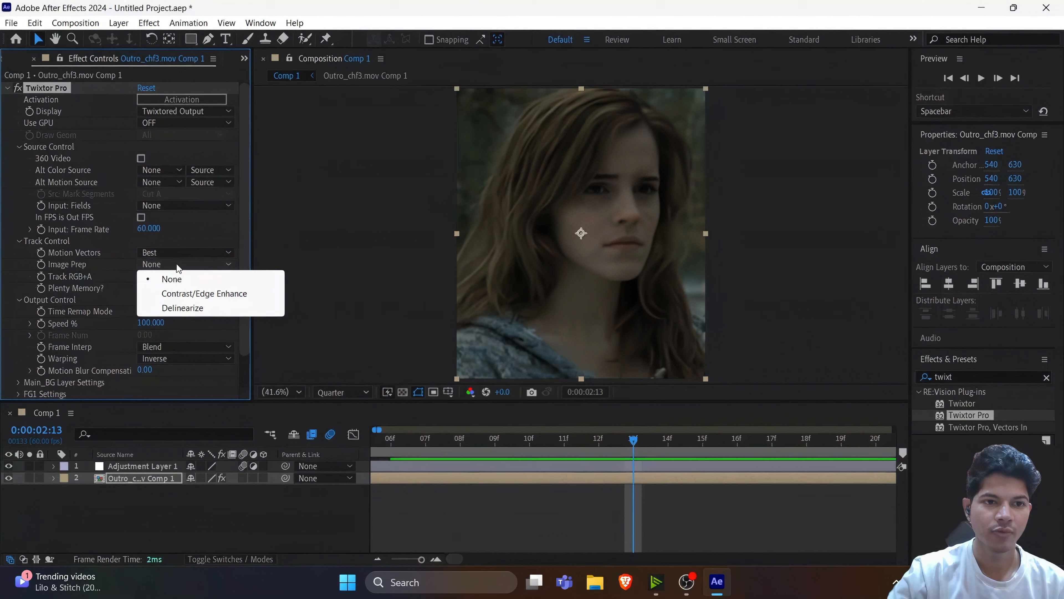
{"action": "left_click", "coordinate": [183, 294]}
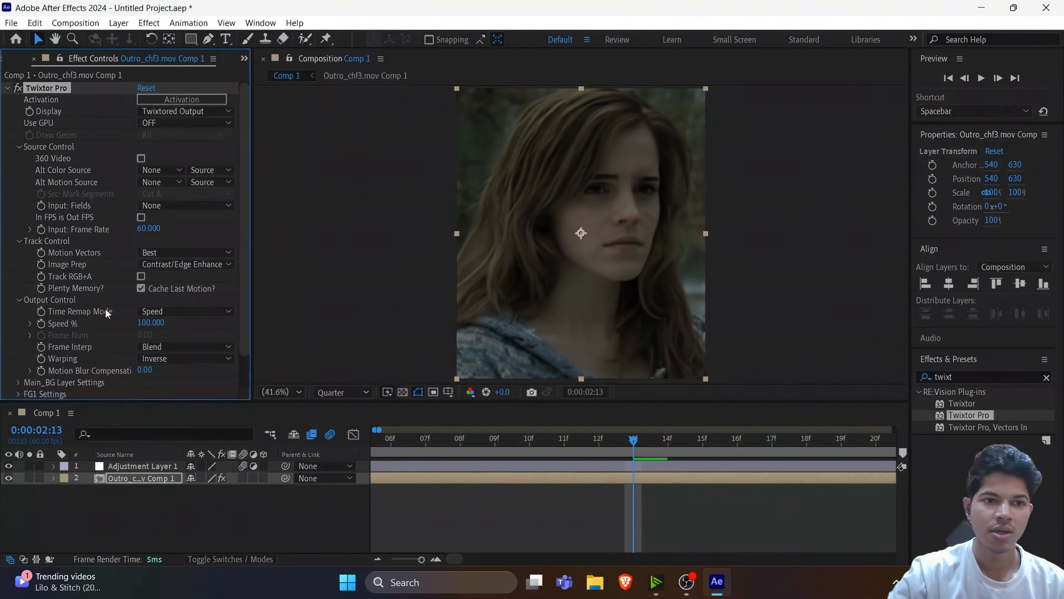
Step: Set Twixtor Pro's Frame Interp to Motion Weighted Blend and its Warping to Inverse w/ Smart Blend
{"action": "left_click", "coordinate": [147, 347]}
{"action": "left_click", "coordinate": [175, 390]}
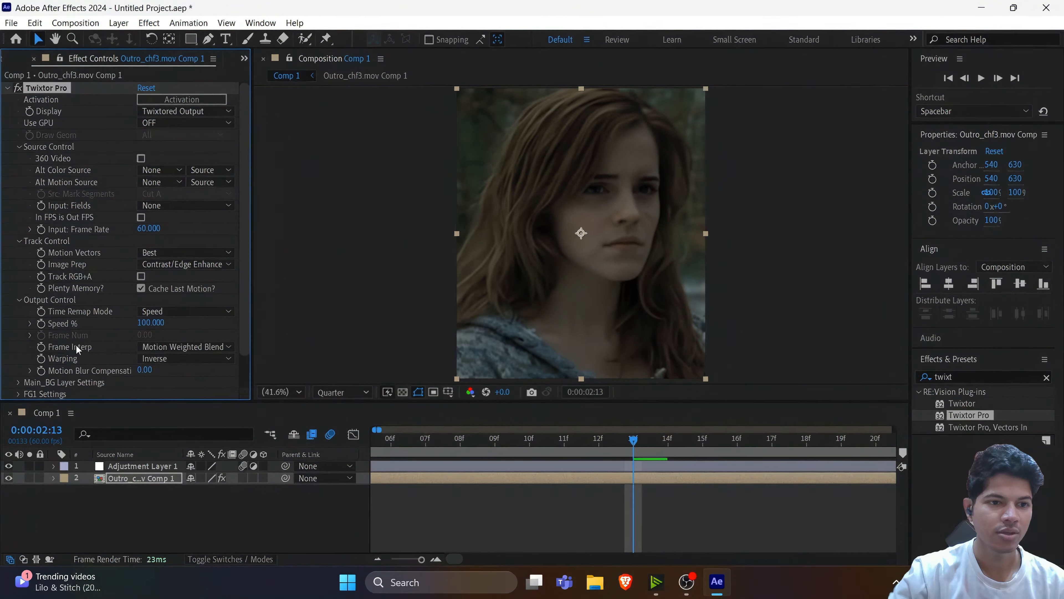
{"action": "left_click", "coordinate": [182, 363]}
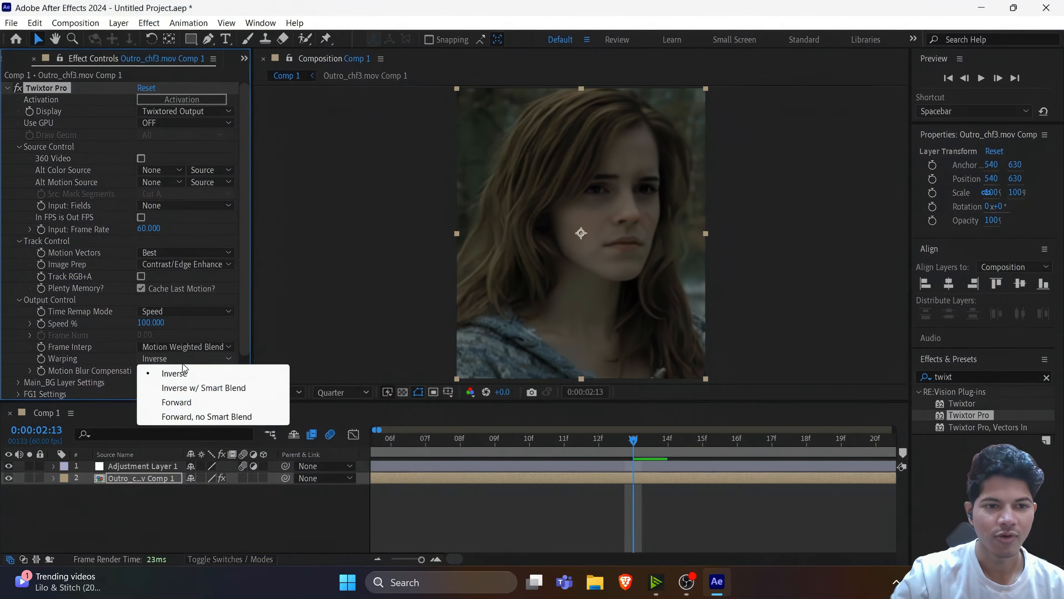
{"action": "left_click", "coordinate": [188, 388]}
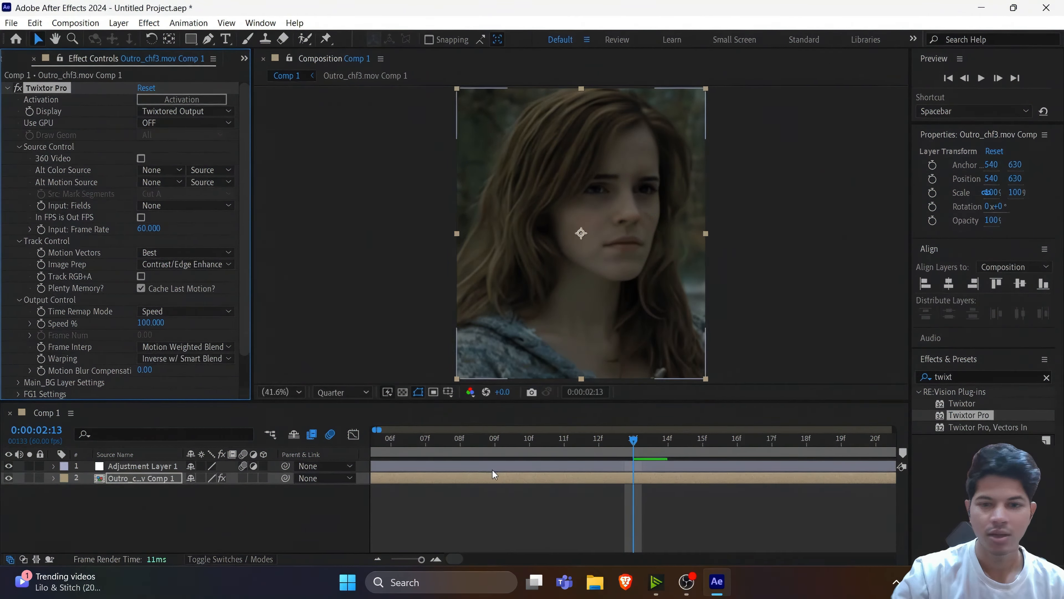
Step: Start keyframing Twixtor Pro's Speed % at 0:00:00:00 with a value of 180
{"action": "left_click_drag", "start_coordinate": [422, 559], "coordinate": [419, 560]}
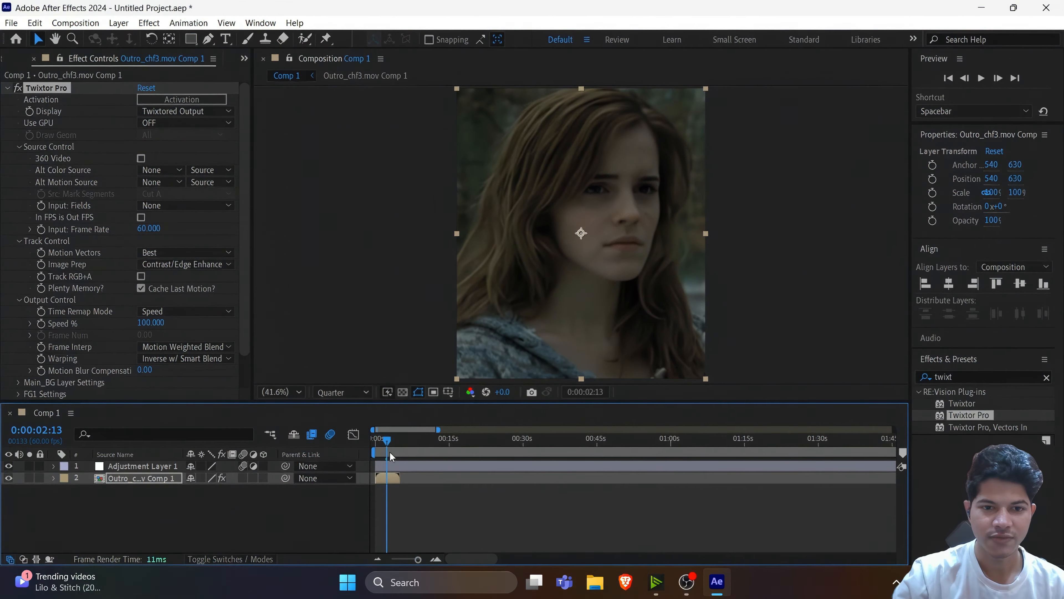
{"action": "left_click_drag", "start_coordinate": [386, 442], "coordinate": [376, 441]}
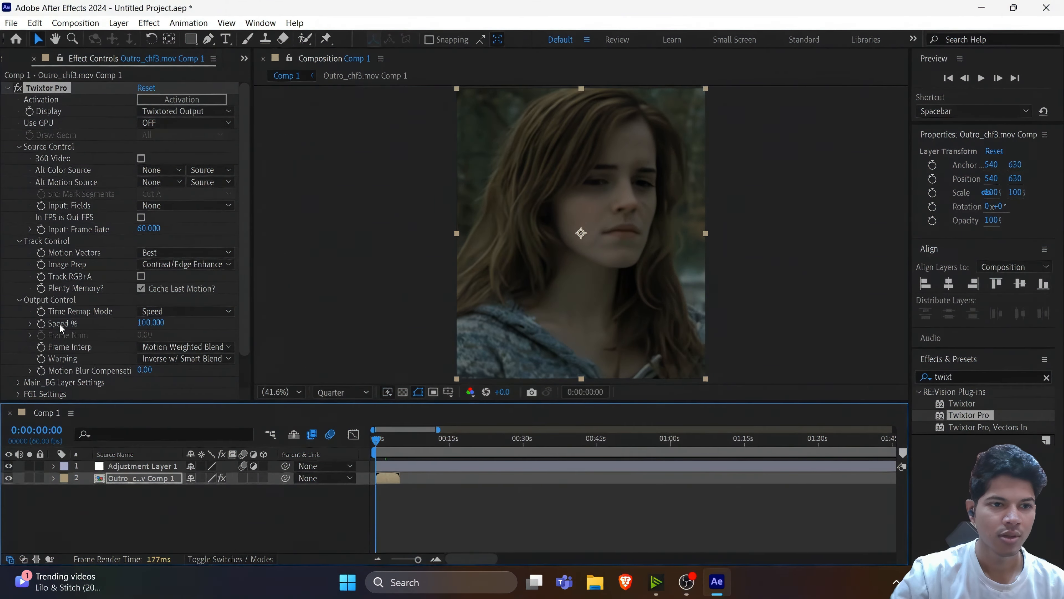
{"action": "left_click", "coordinate": [42, 324]}
{"action": "left_click", "coordinate": [150, 323]}
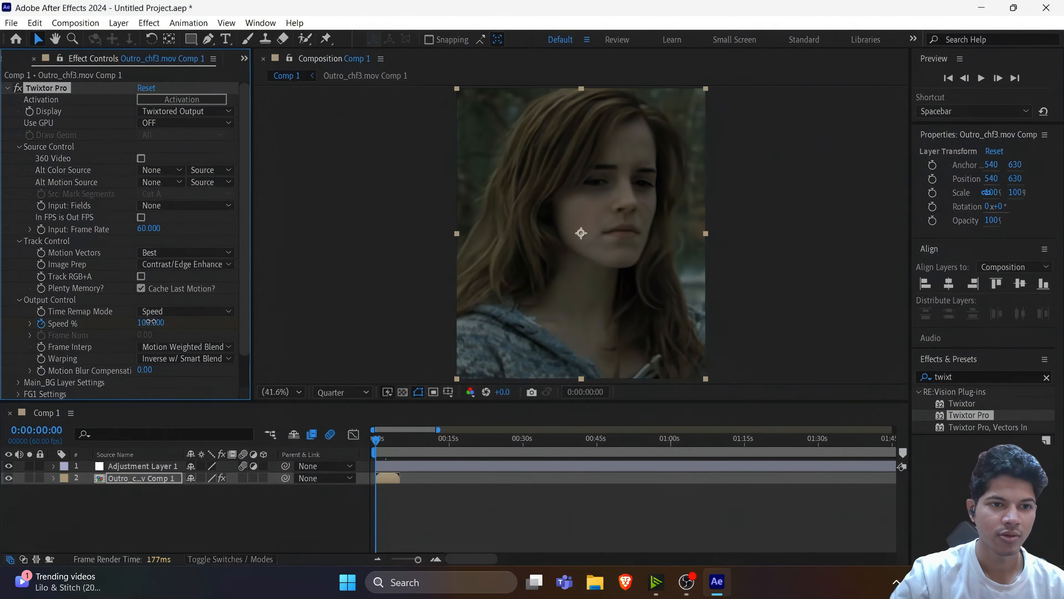
{"action": "type", "text": "18"}
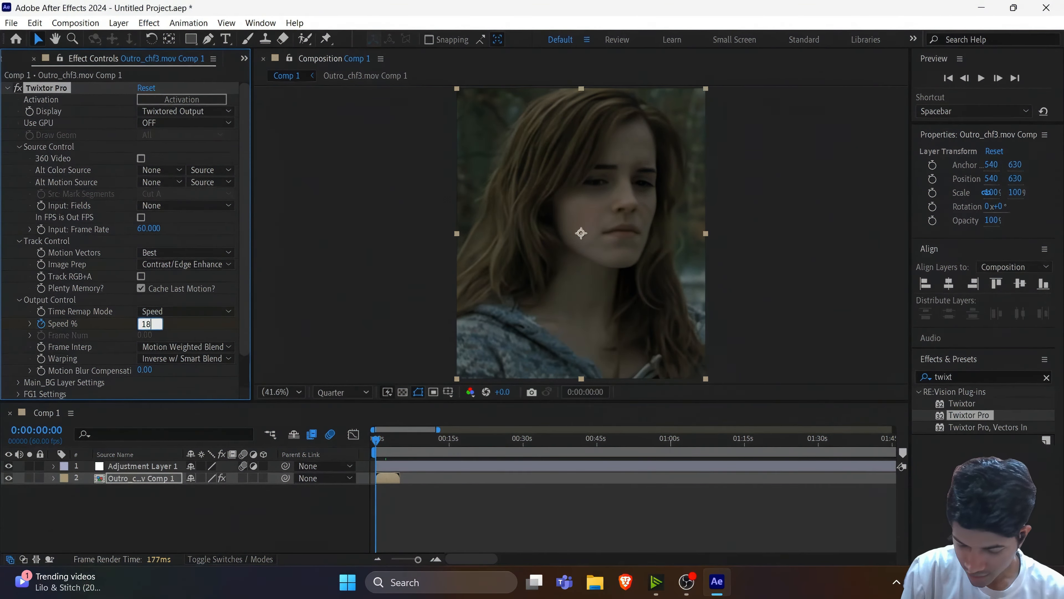
{"action": "type", "text": "0"}
{"action": "key", "text": "Return"}
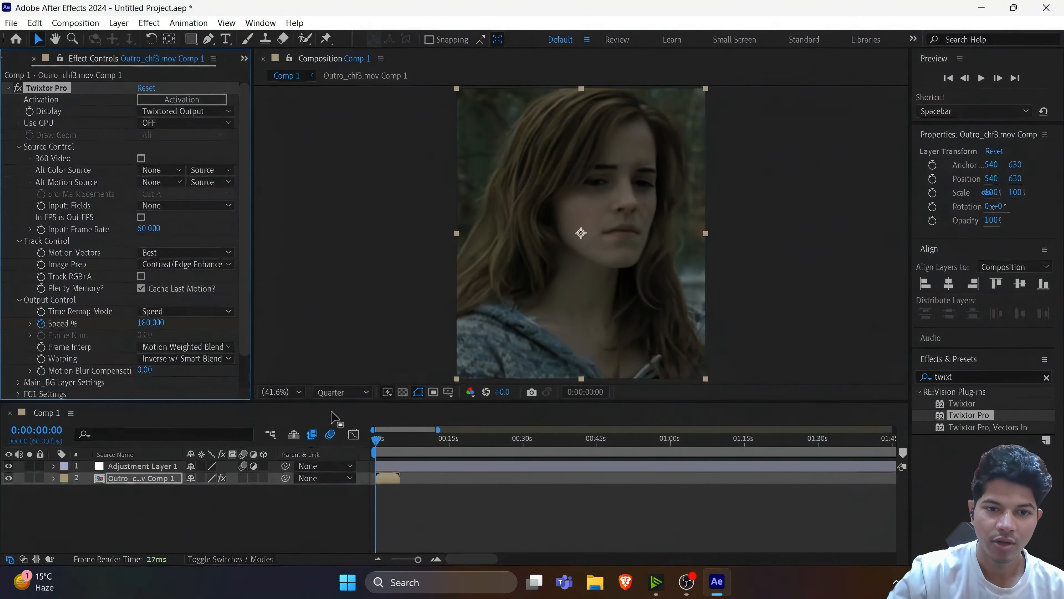
Step: Add a Speed % keyframe of 40 at 0:00:02:15, around the middle of the outro clip
{"action": "left_click", "coordinate": [386, 445]}
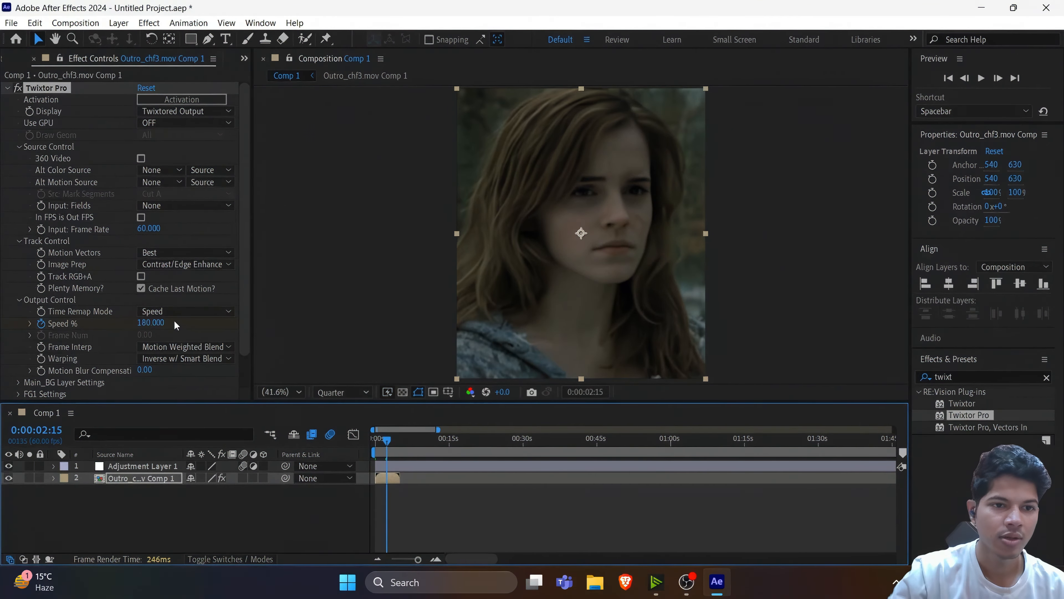
{"action": "left_click", "coordinate": [159, 322]}
{"action": "type", "text": "40"}
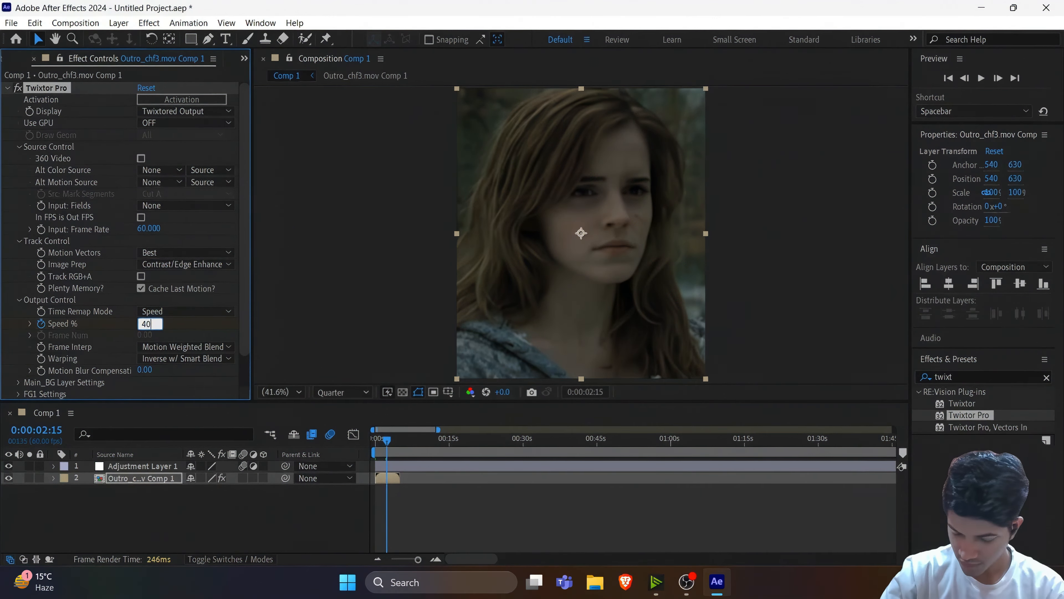
{"action": "key", "text": "Return"}
Step: Add a Speed % keyframe of 180 at the end of the outro clip, at 0:00:05:03
{"action": "left_click", "coordinate": [389, 437]}
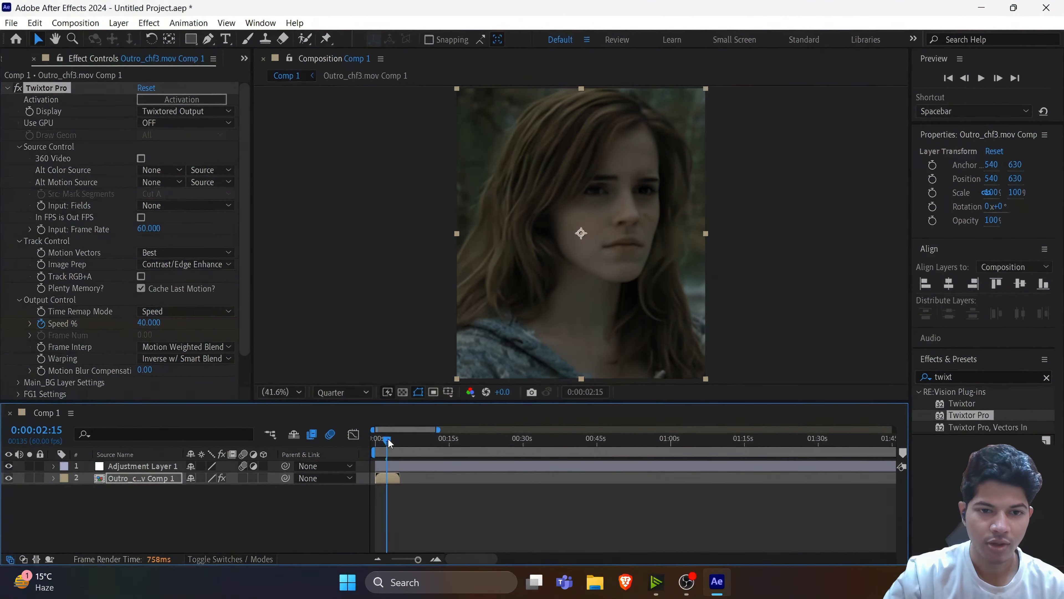
{"action": "key", "text": "space"}
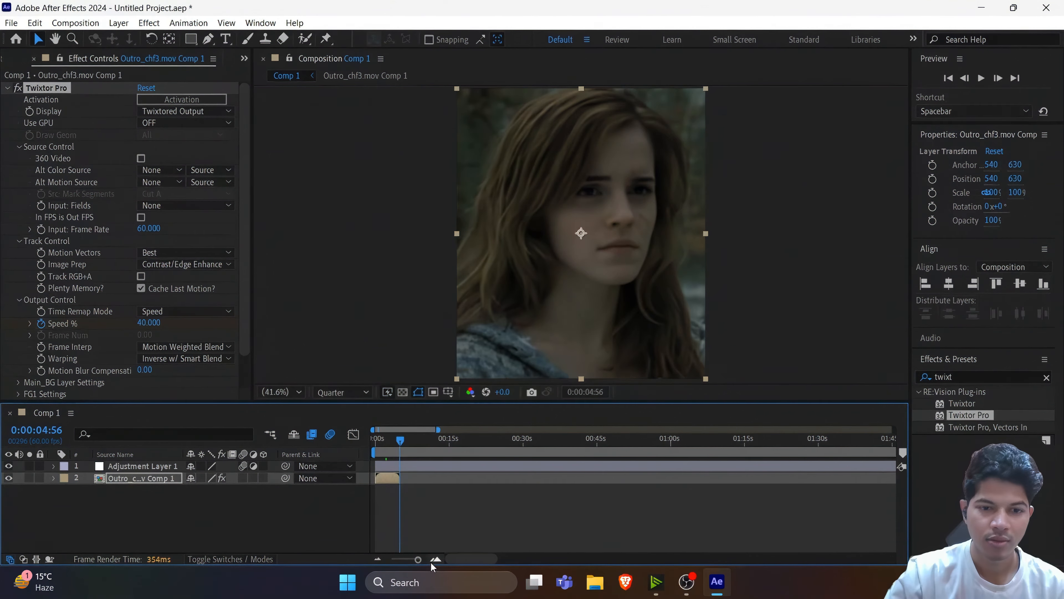
{"action": "left_click_drag", "start_coordinate": [418, 559], "coordinate": [425, 559]}
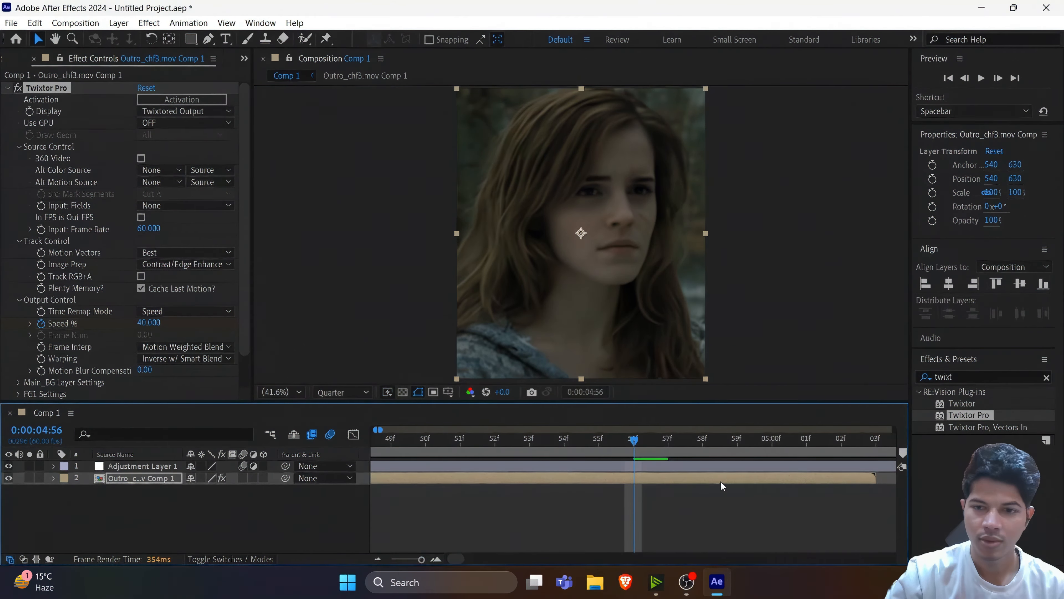
{"action": "left_click", "coordinate": [876, 452]}
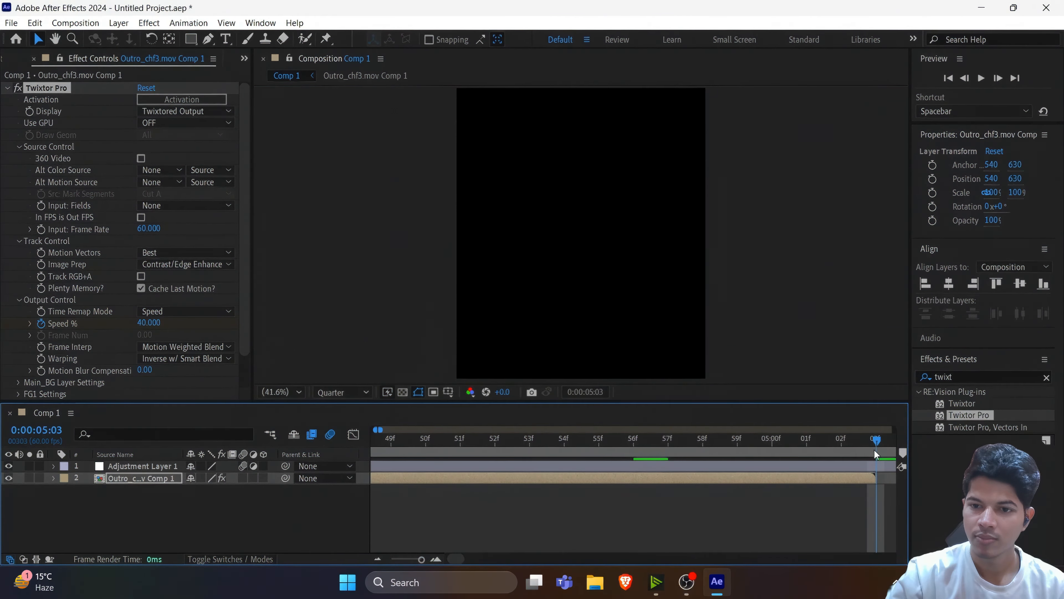
{"action": "left_click", "coordinate": [154, 322]}
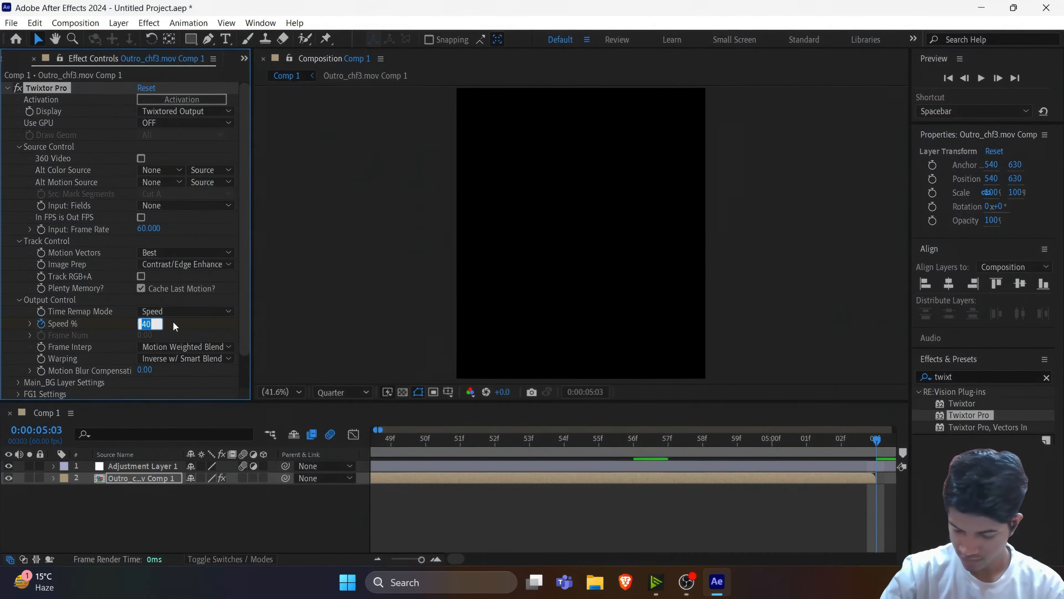
{"action": "type", "text": "18"}
{"action": "key", "text": "Return"}
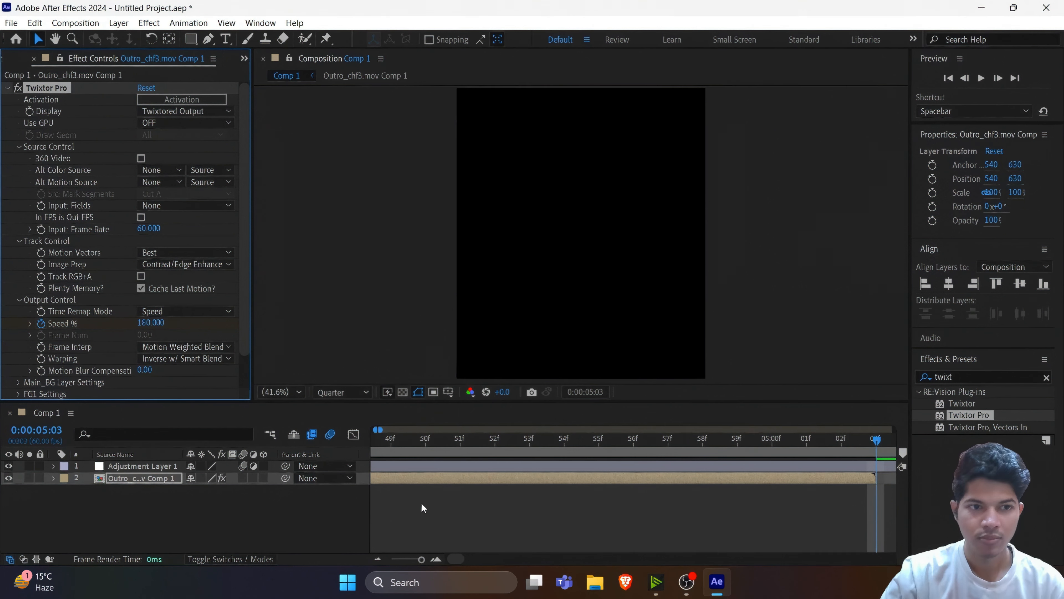
Step: Reveal the Speed % keyframes of the outro layer and apply Easy Ease to all three
{"action": "left_click_drag", "start_coordinate": [422, 561], "coordinate": [418, 561]}
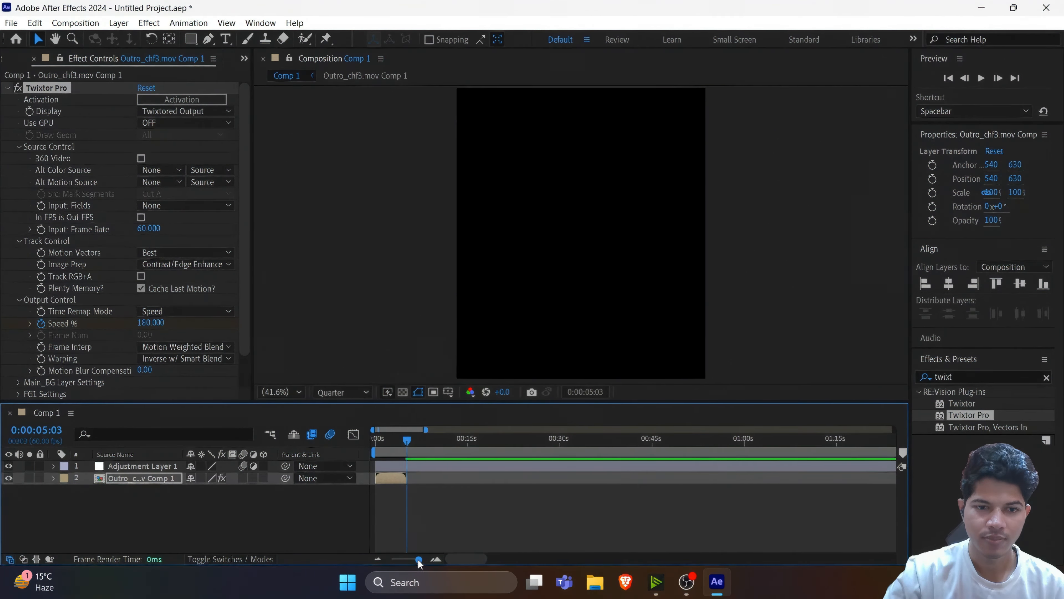
{"action": "left_click", "coordinate": [385, 438]}
{"action": "key", "text": "u"}
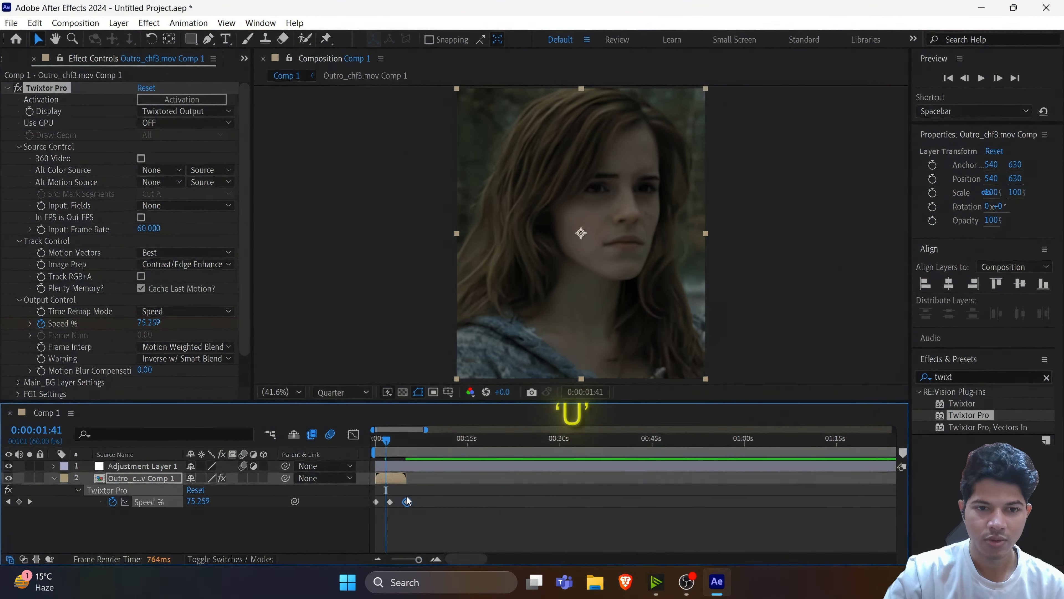
{"action": "left_click_drag", "start_coordinate": [423, 494], "coordinate": [361, 510]}
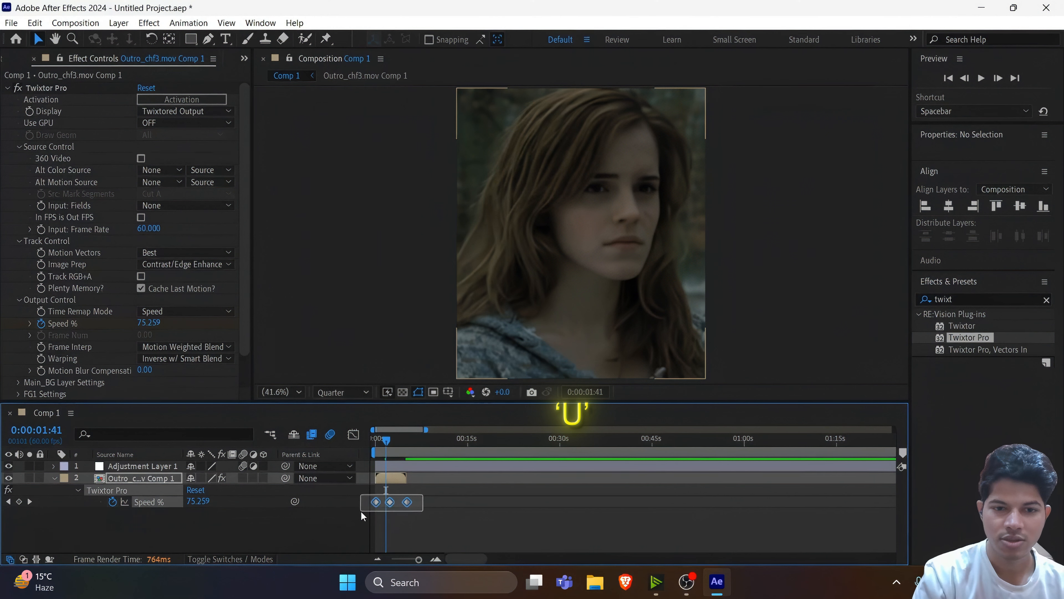
{"action": "key", "text": "F9"}
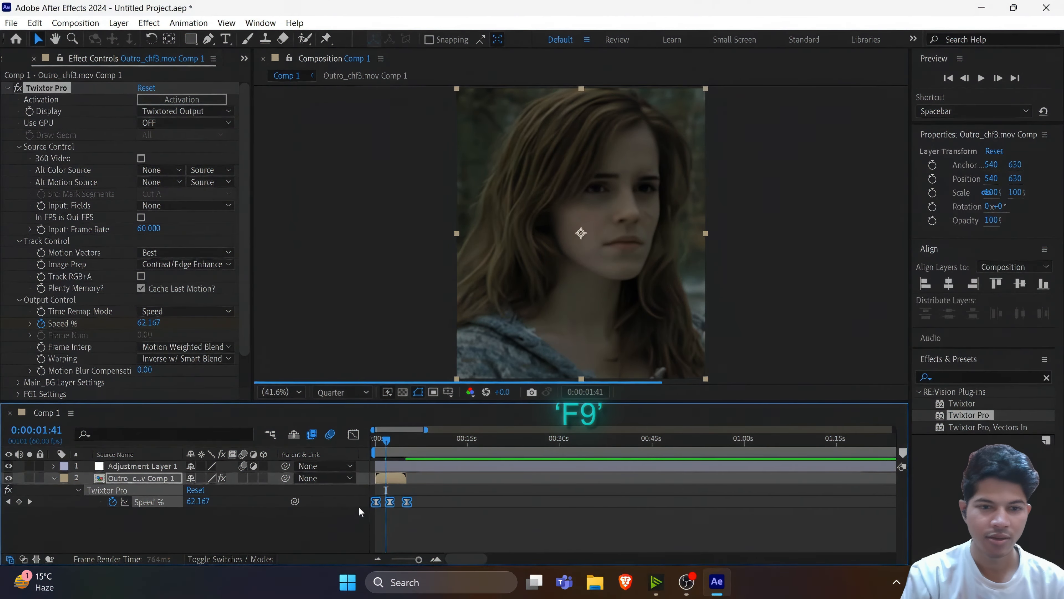
Step: Open the Graph Editor for Speed % and switch it to the value graph
{"action": "left_click", "coordinate": [353, 434]}
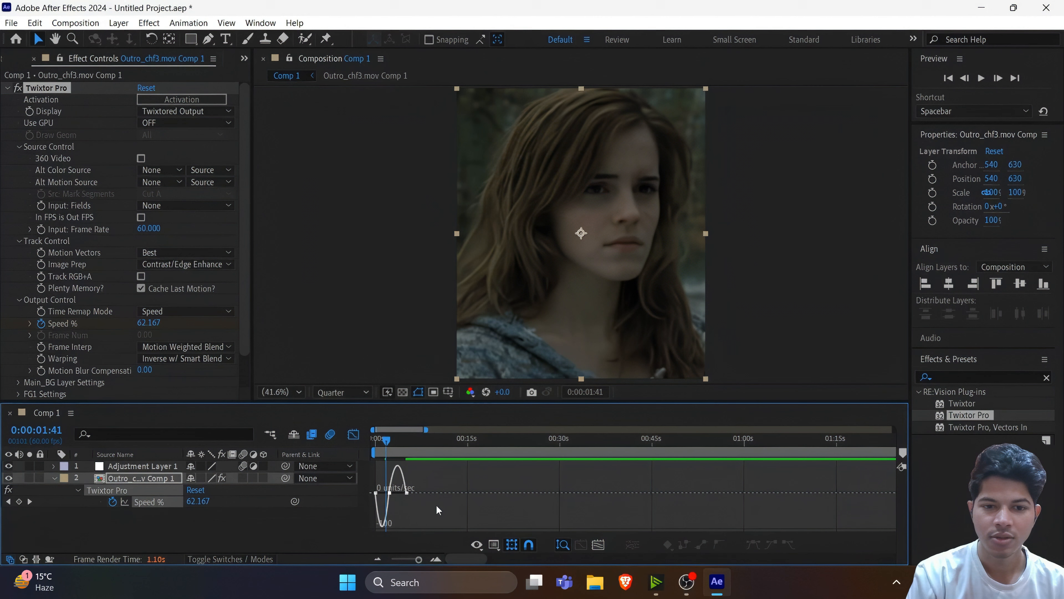
{"action": "left_click", "coordinate": [497, 545]}
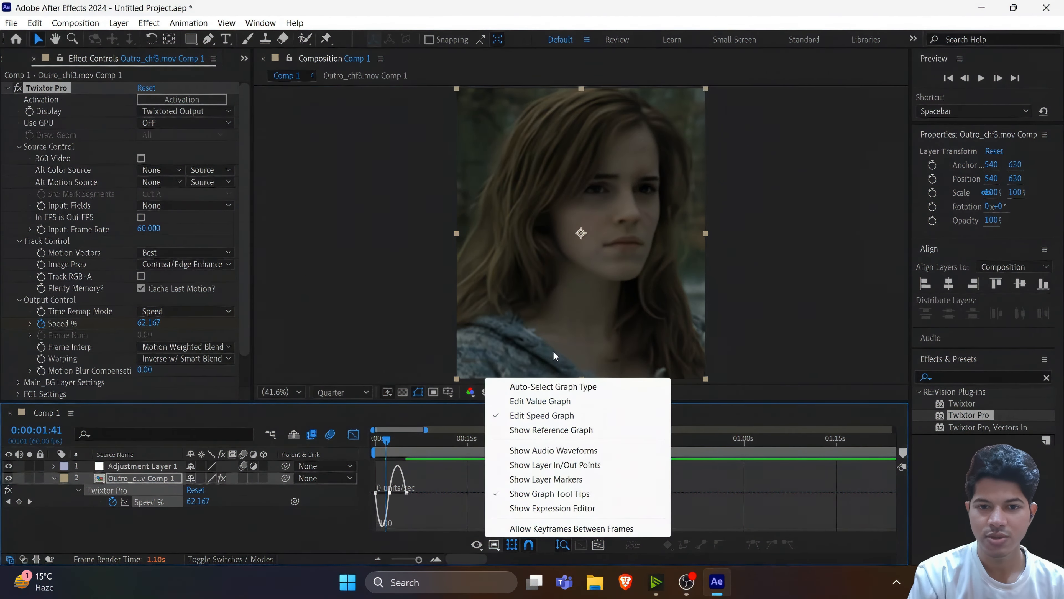
{"action": "left_click", "coordinate": [538, 403]}
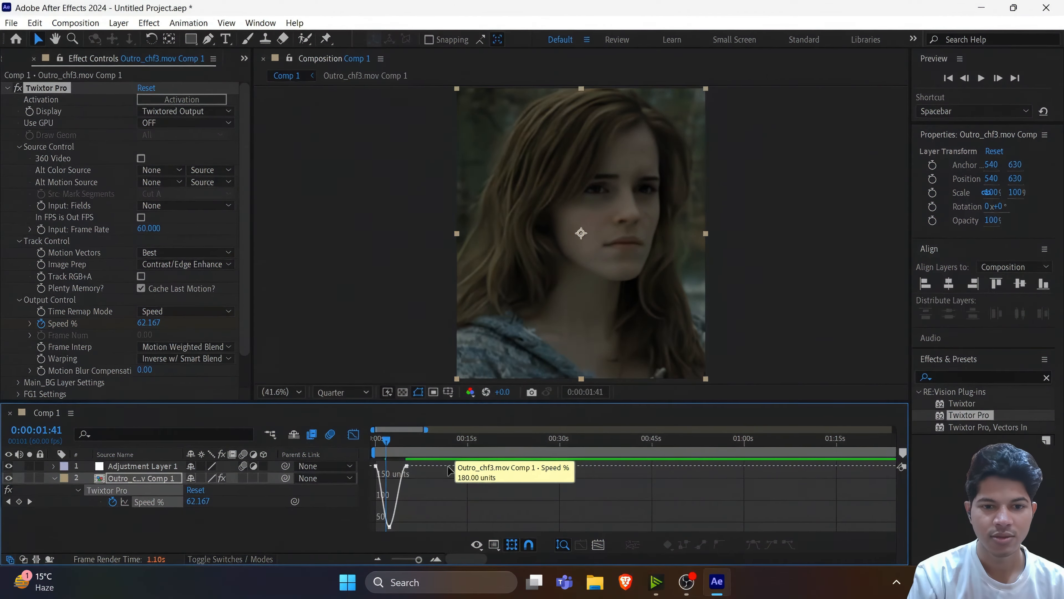
Step: Shape the Speed % value graph into a steep U by pulling the first and last keyframes' handles down, and close the Graph Editor
{"action": "left_click", "coordinate": [422, 559]}
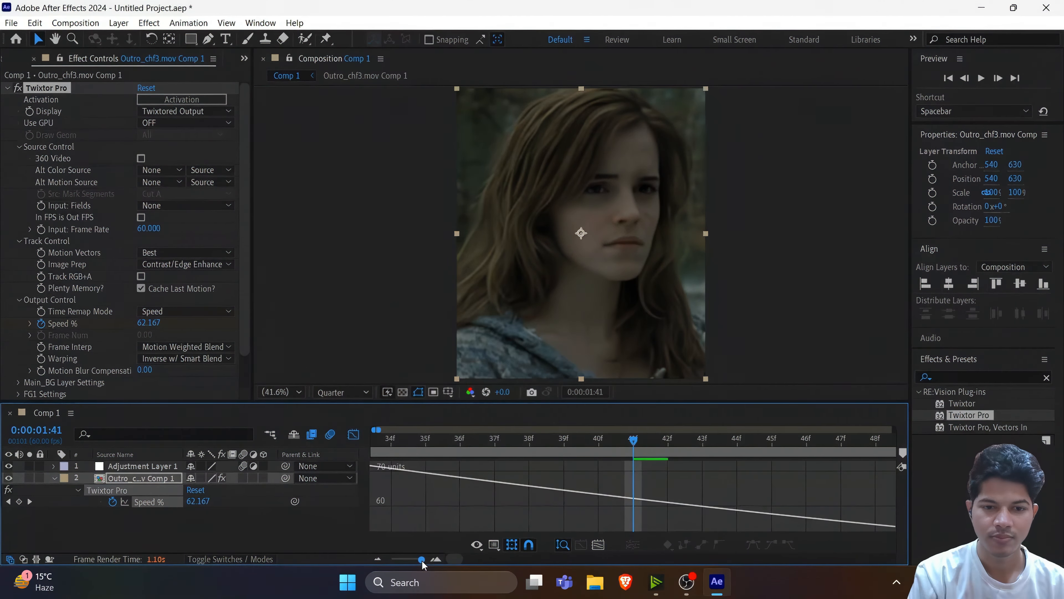
{"action": "left_click_drag", "start_coordinate": [421, 561], "coordinate": [413, 560]}
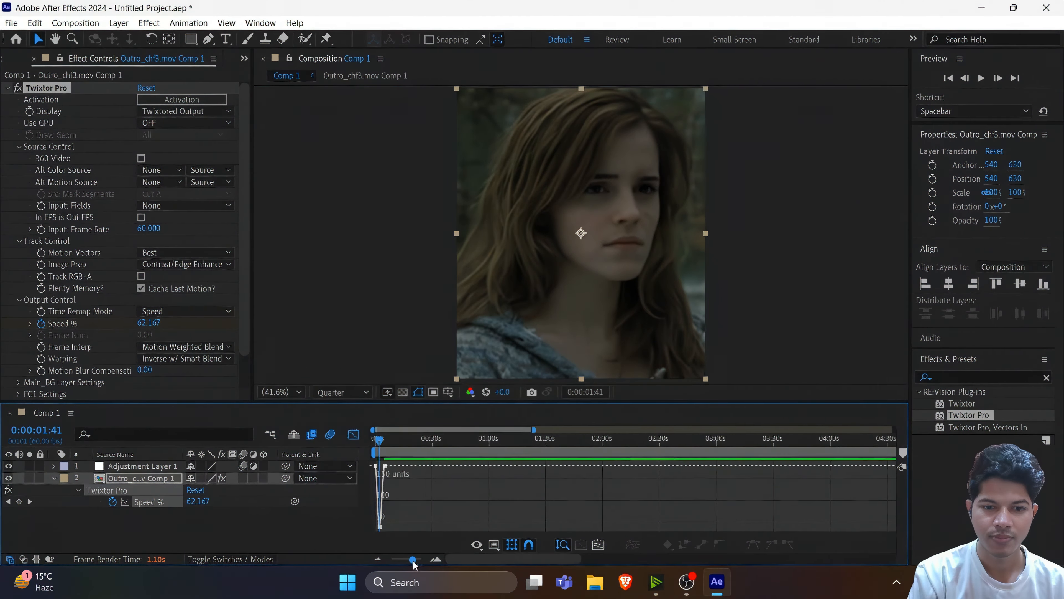
{"action": "left_click", "coordinate": [436, 559]}
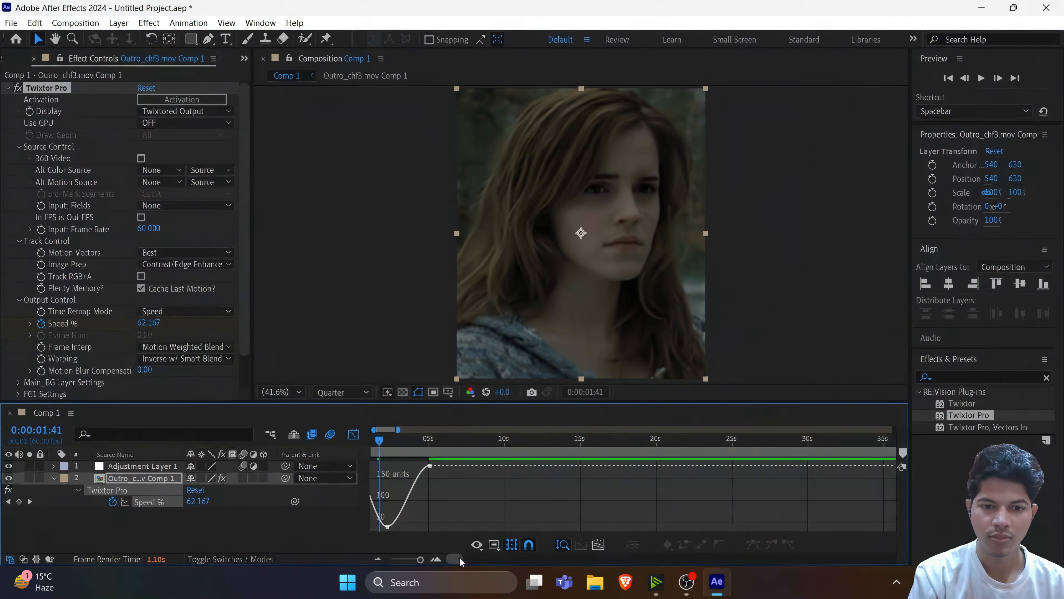
{"action": "left_click_drag", "start_coordinate": [460, 557], "coordinate": [451, 558]}
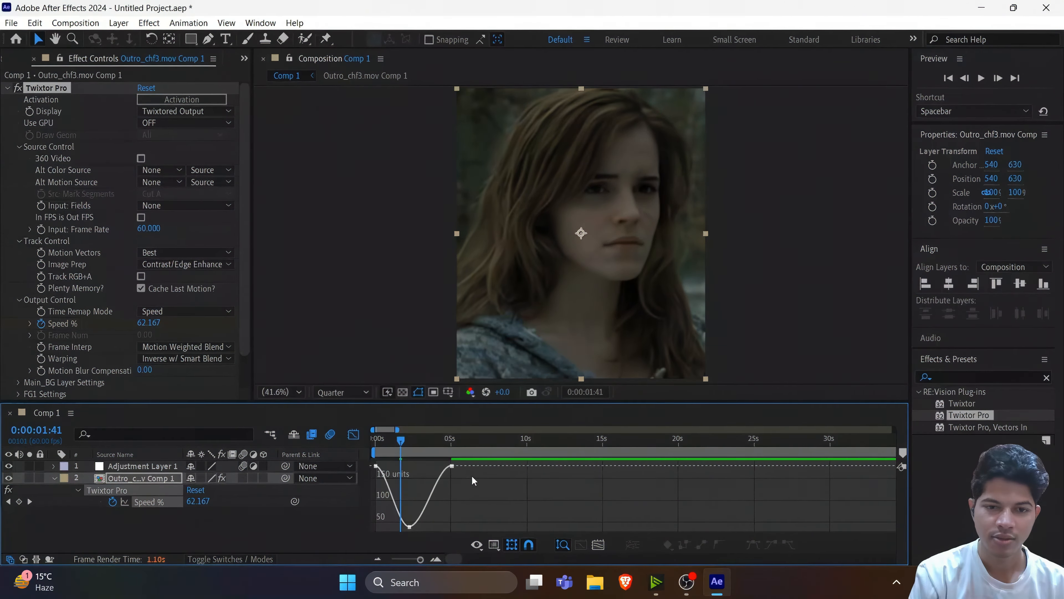
{"action": "left_click_drag", "start_coordinate": [471, 475], "coordinate": [451, 524]}
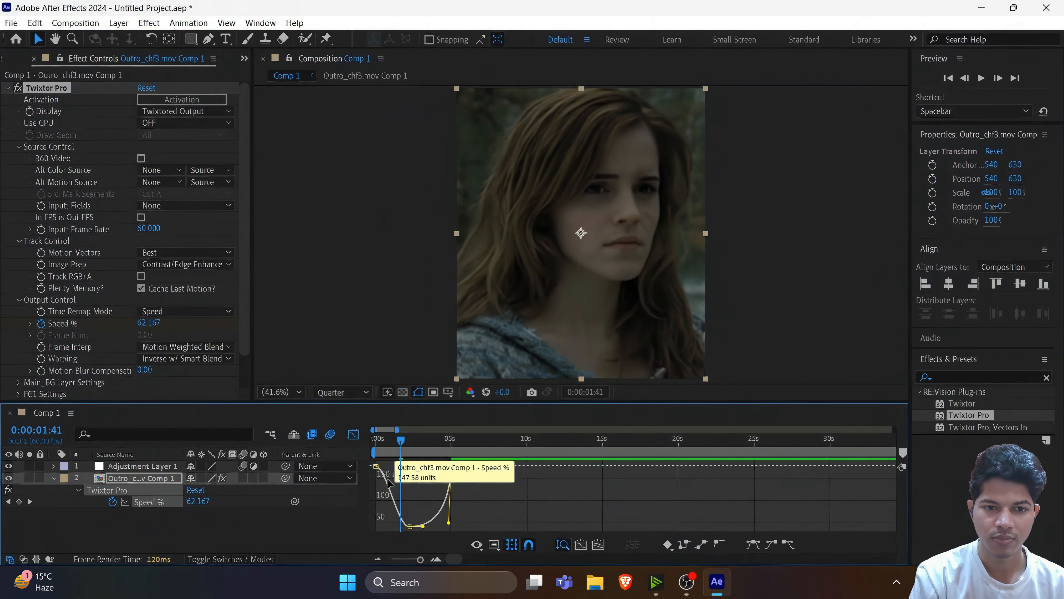
{"action": "left_click", "coordinate": [376, 467]}
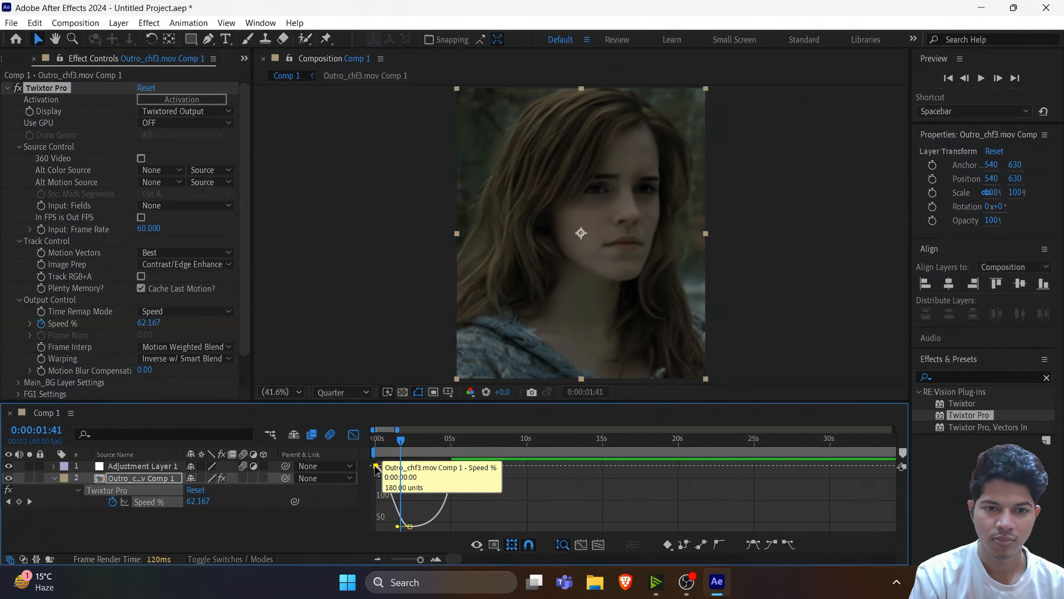
{"action": "left_click_drag", "start_coordinate": [386, 466], "coordinate": [375, 526]}
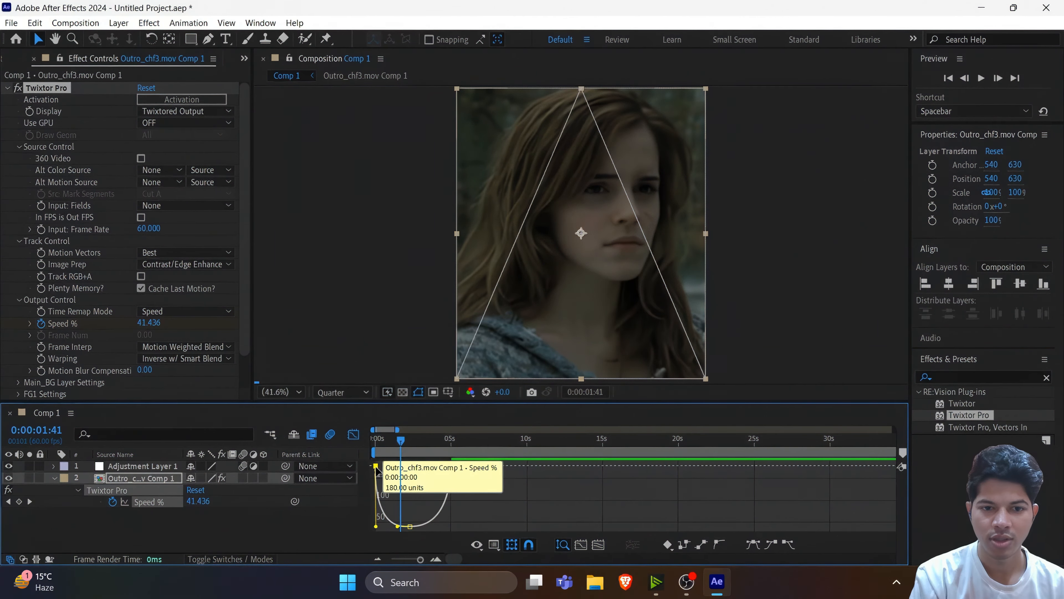
{"action": "left_click", "coordinate": [452, 466]}
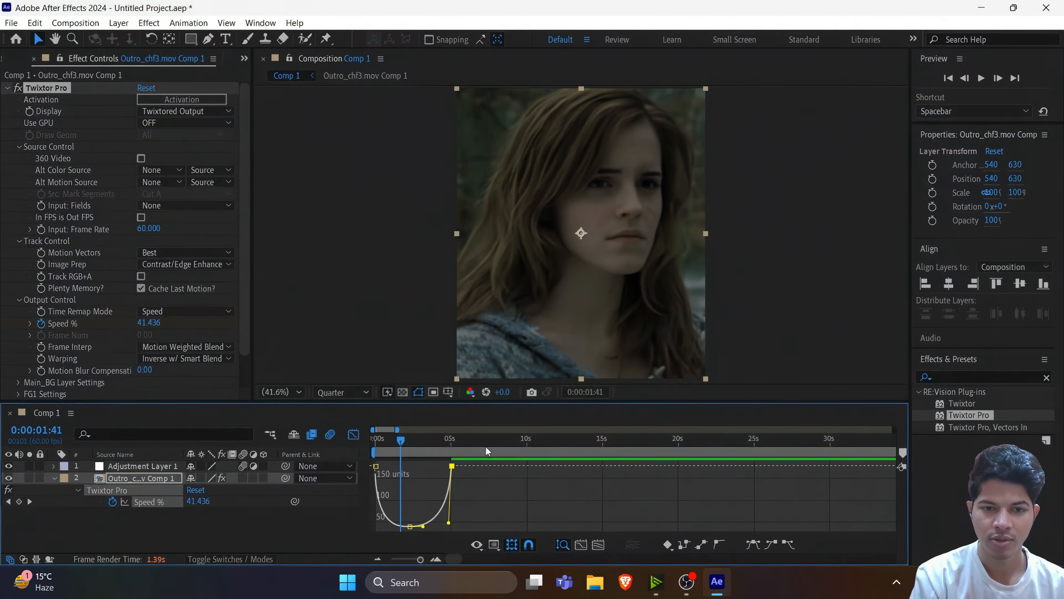
{"action": "left_click", "coordinate": [419, 508]}
{"action": "left_click", "coordinate": [353, 436]}
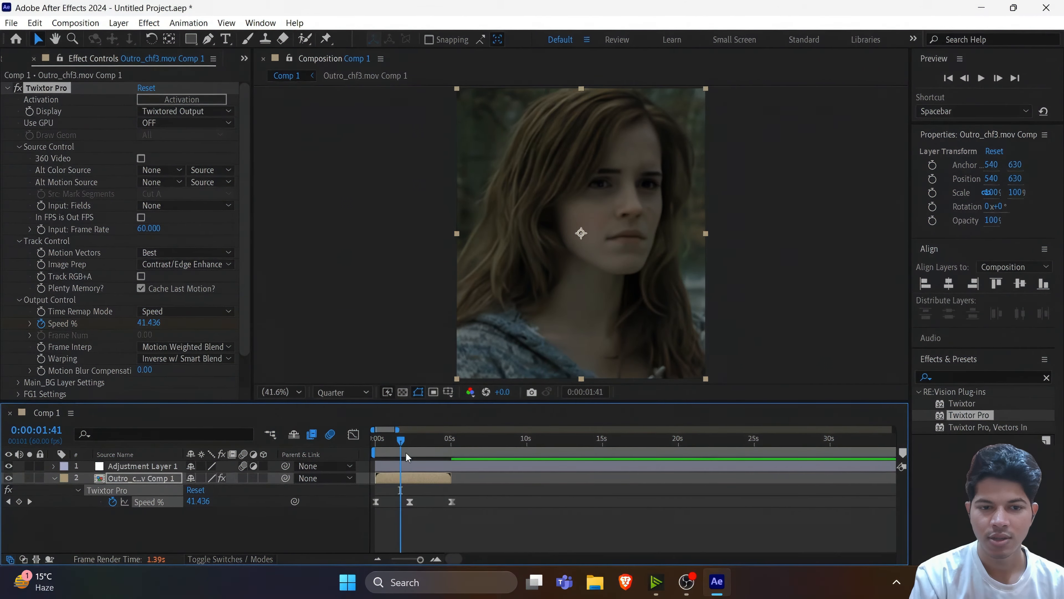
Step: Split Adjustment Layer 1 at 0:00:04:57, delete the part after the outro clip, and select the remaining part
{"action": "left_click", "coordinate": [451, 451]}
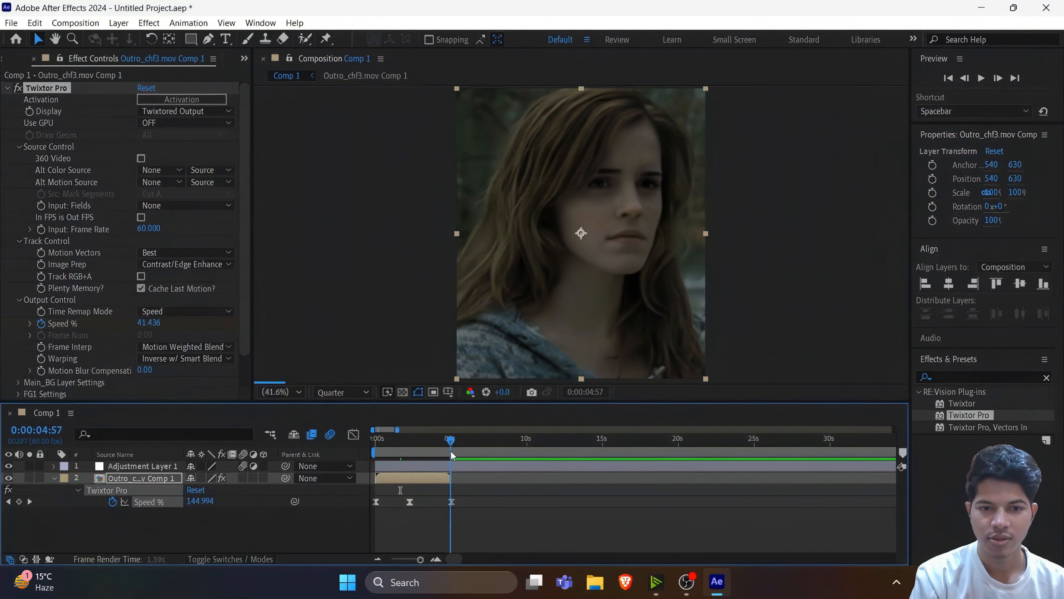
{"action": "left_click", "coordinate": [451, 469]}
{"action": "key", "text": "ctrl+shift+d"}
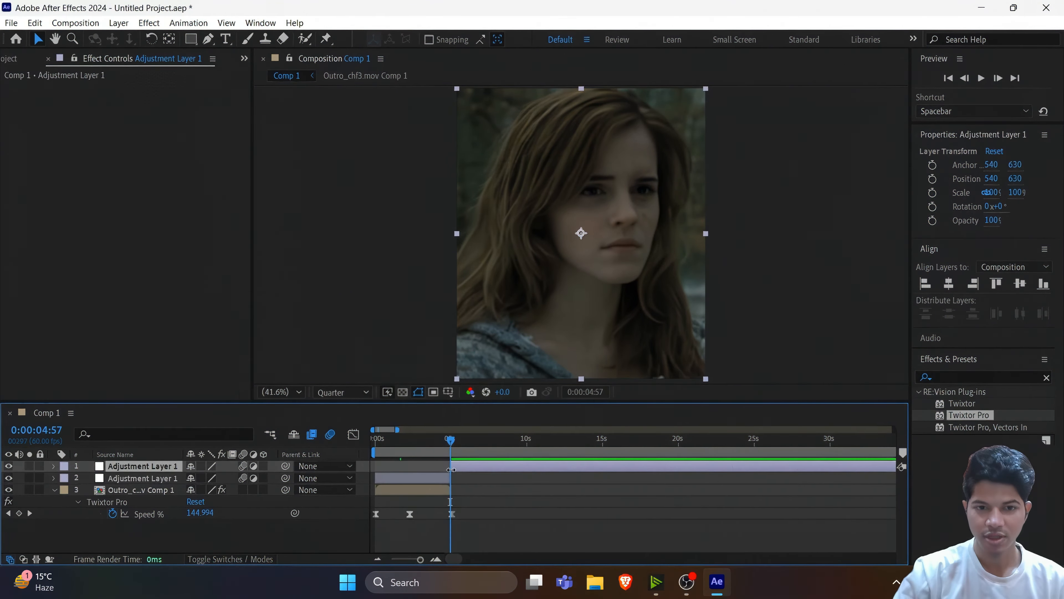
{"action": "key", "text": "Delete"}
{"action": "left_click", "coordinate": [434, 467]}
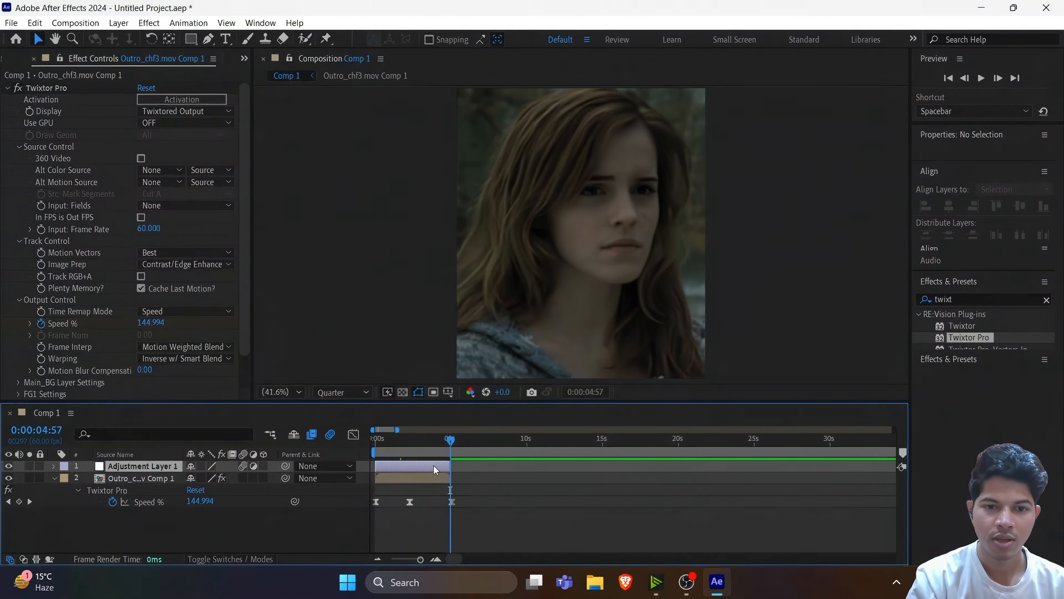
Step: Find the Sapphire S_BlurMoCurves effect by searching for s_blur and apply it to Adjustment Layer 1
{"action": "left_click", "coordinate": [968, 377]}
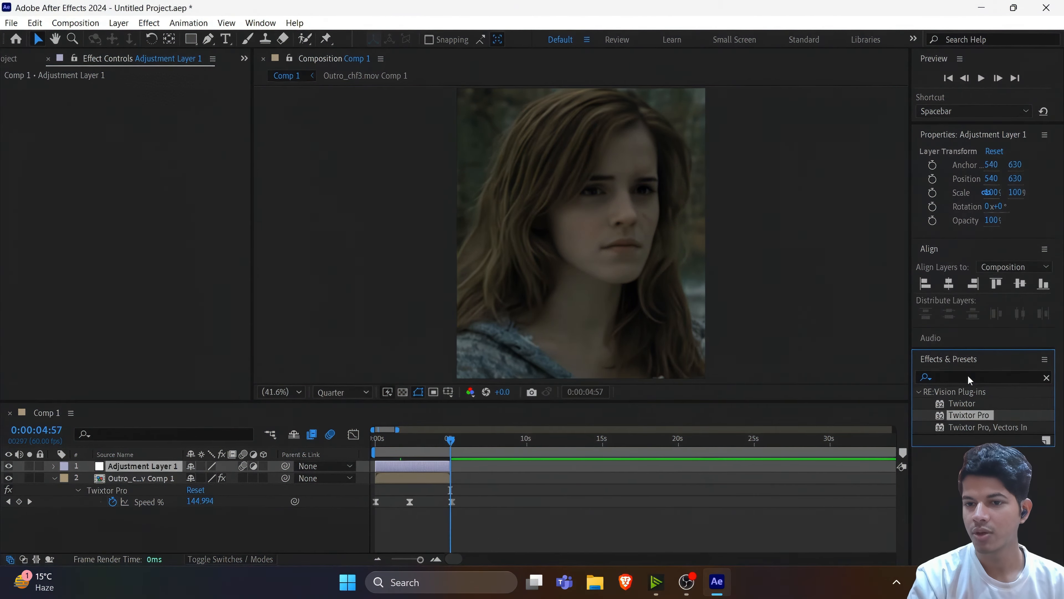
{"action": "left_click", "coordinate": [1046, 377]}
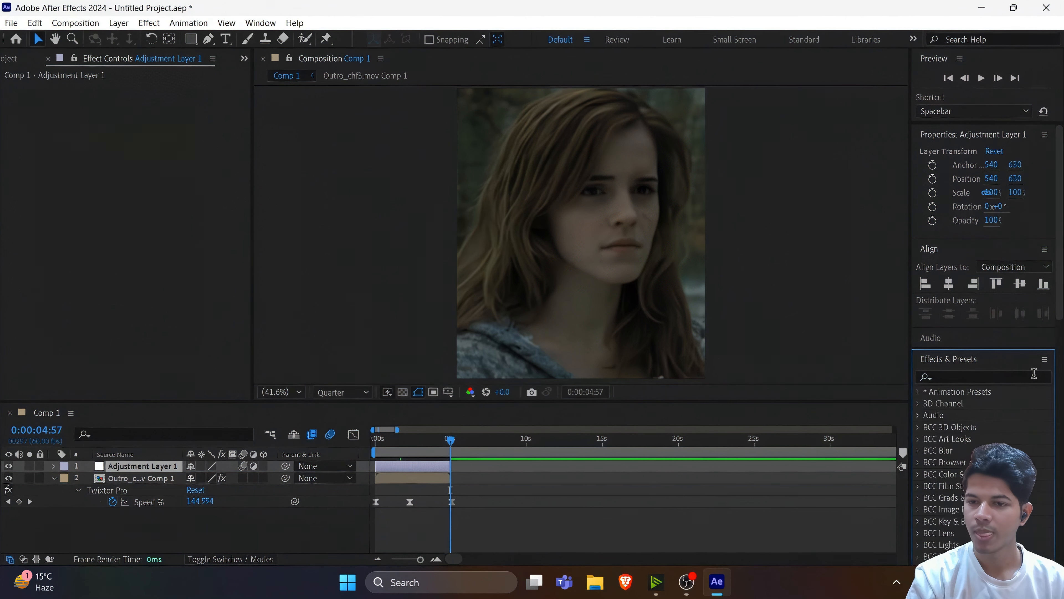
{"action": "left_click", "coordinate": [1029, 376]}
{"action": "type", "text": "s"}
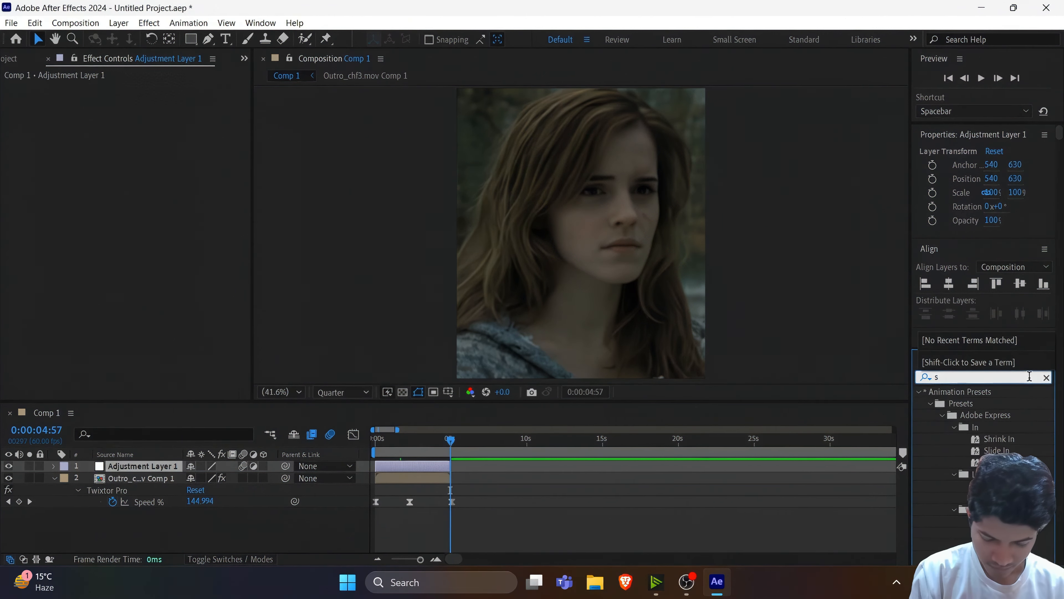
{"action": "type", "text": "_blur"}
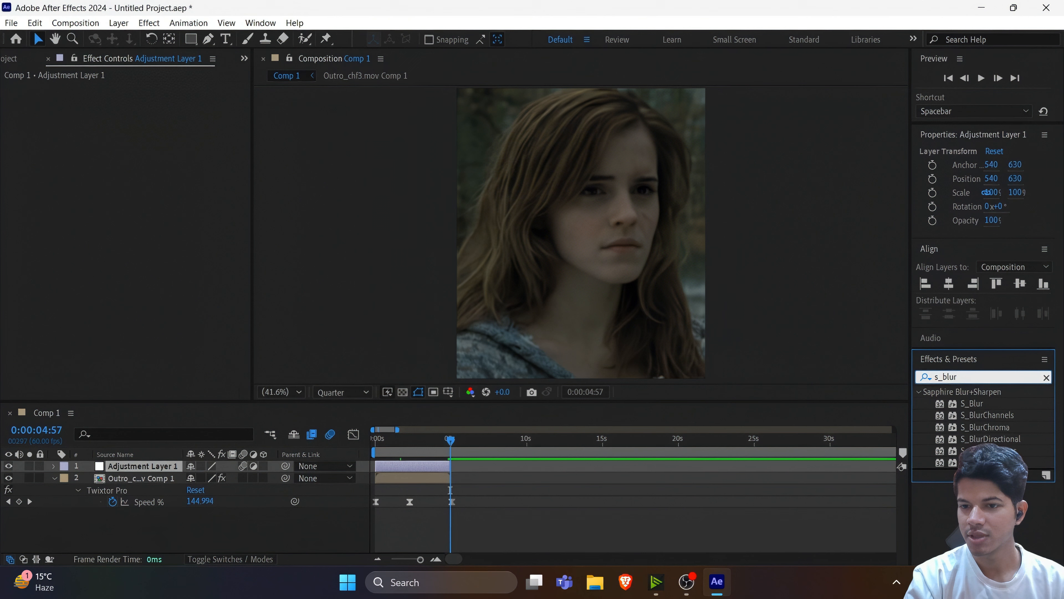
{"action": "double_click", "coordinate": [990, 451]}
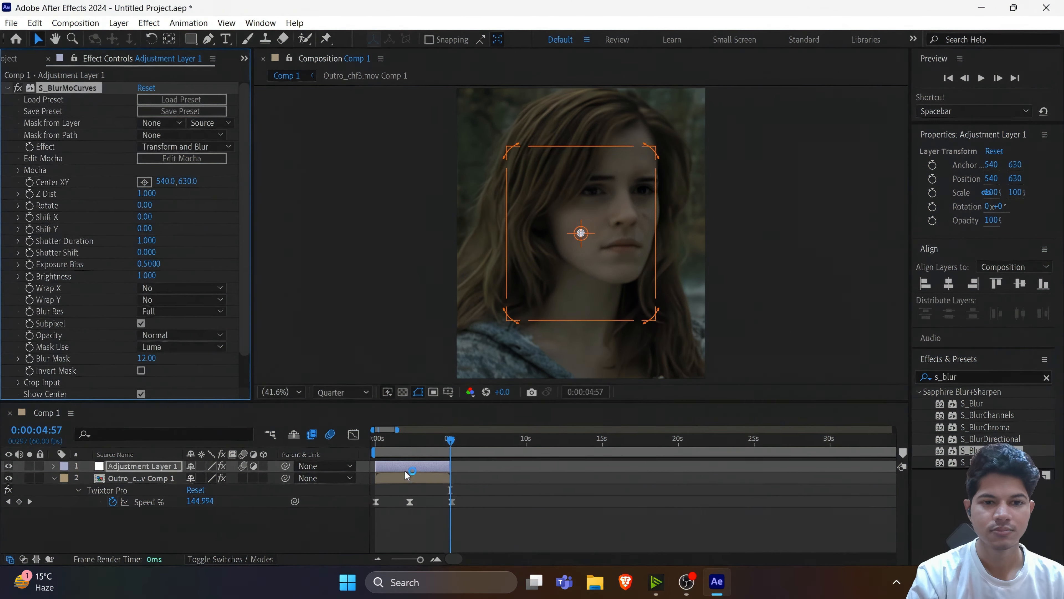
Step: Start Z Dist keyframing at 0:00:00:00 and extend Adjustment Layer 1 to the end of the outro clip
{"action": "left_click_drag", "start_coordinate": [379, 450], "coordinate": [375, 449]}
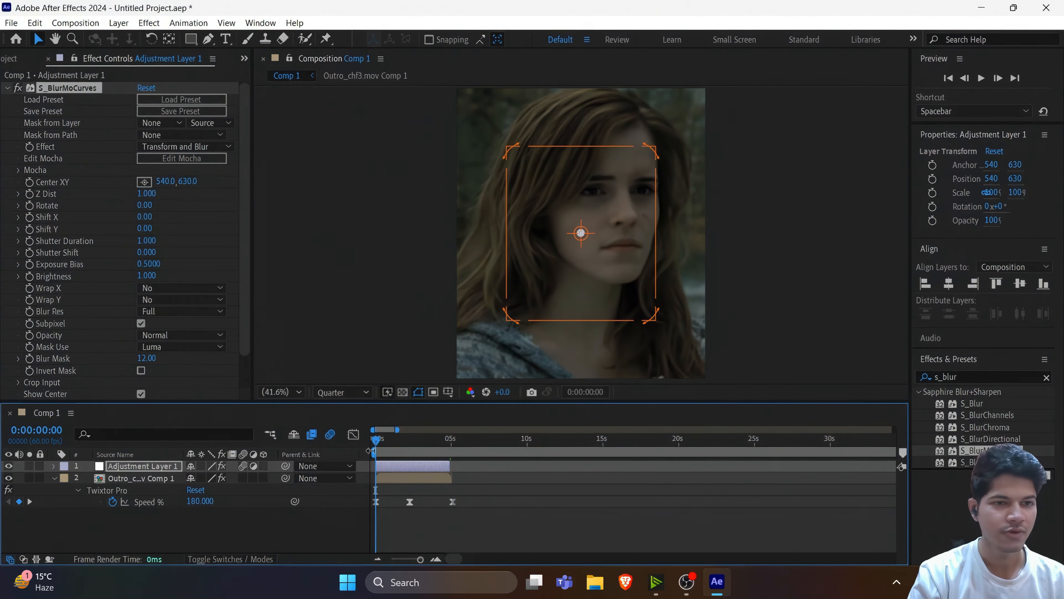
{"action": "left_click", "coordinate": [30, 193]}
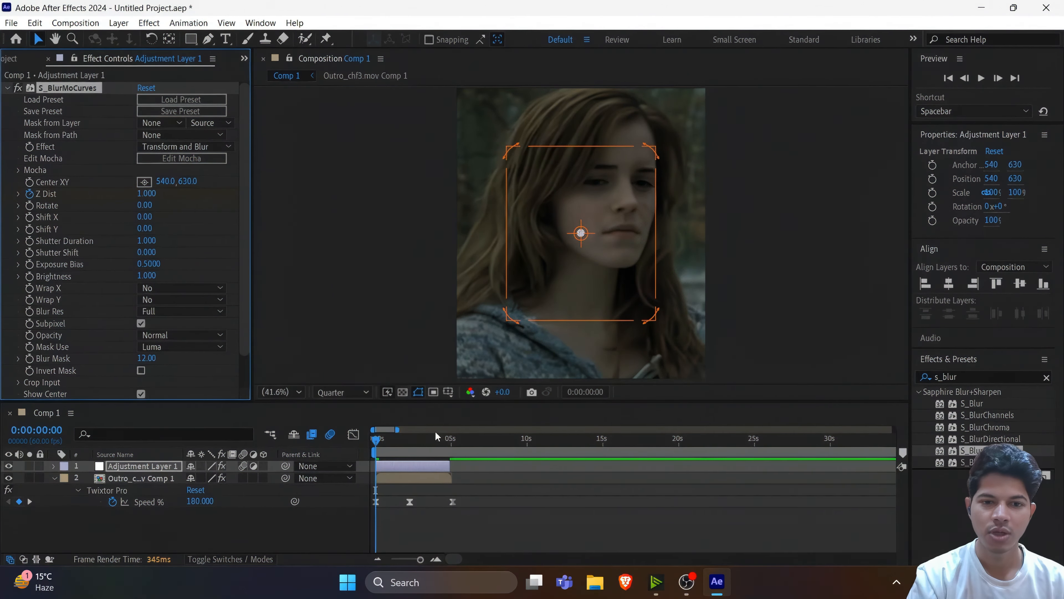
{"action": "left_click_drag", "start_coordinate": [445, 445], "coordinate": [452, 448]}
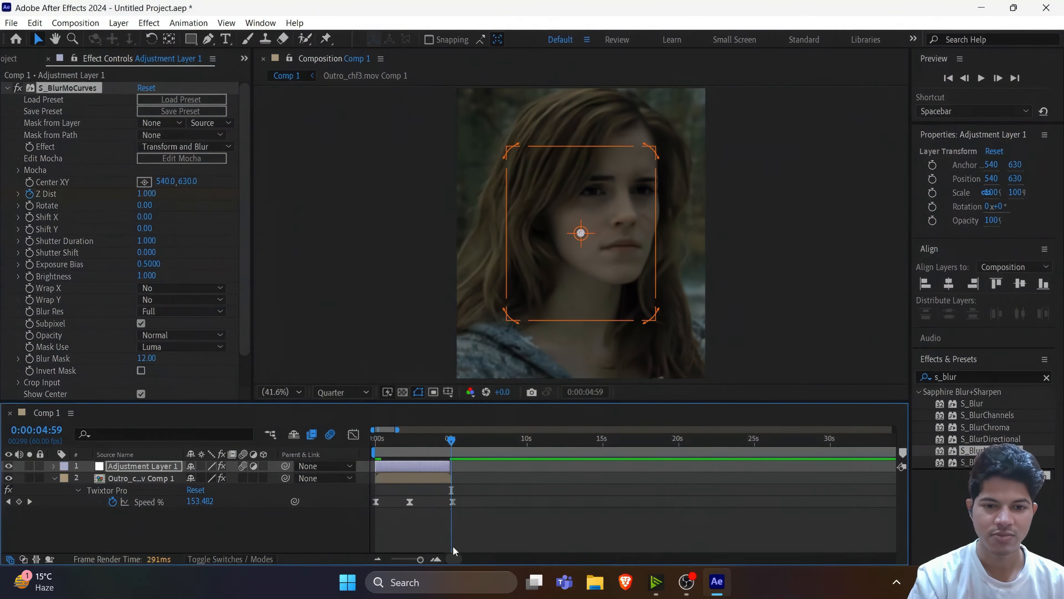
{"action": "left_click", "coordinate": [435, 559]}
{"action": "left_click", "coordinate": [436, 559]}
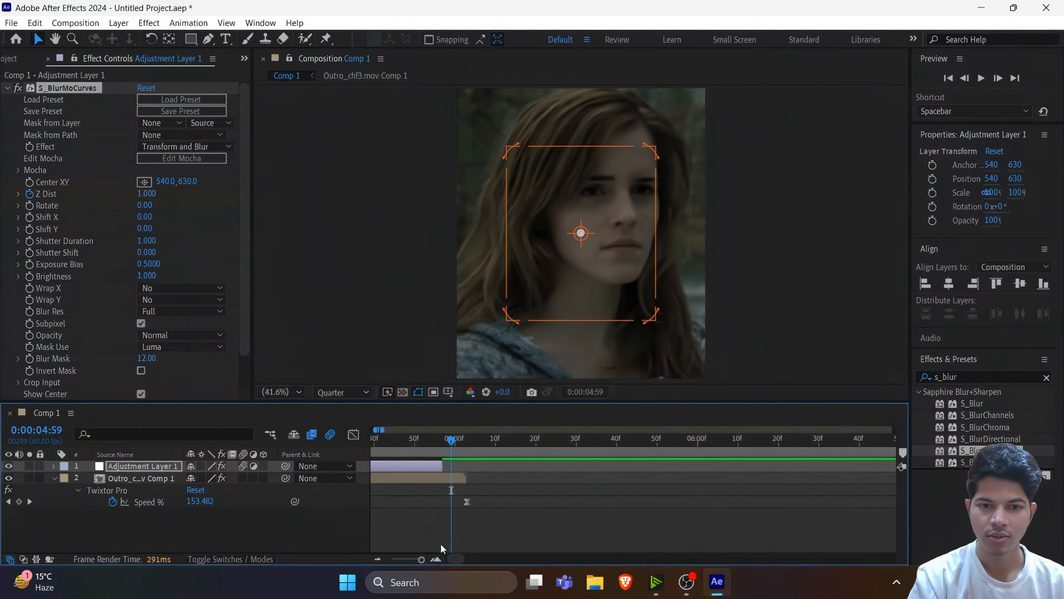
{"action": "left_click_drag", "start_coordinate": [444, 467], "coordinate": [468, 469]}
Step: Set the Z Dist of S_BlurMoCurves to 0.8 at 0:00:05:03
{"action": "left_click", "coordinate": [466, 442]}
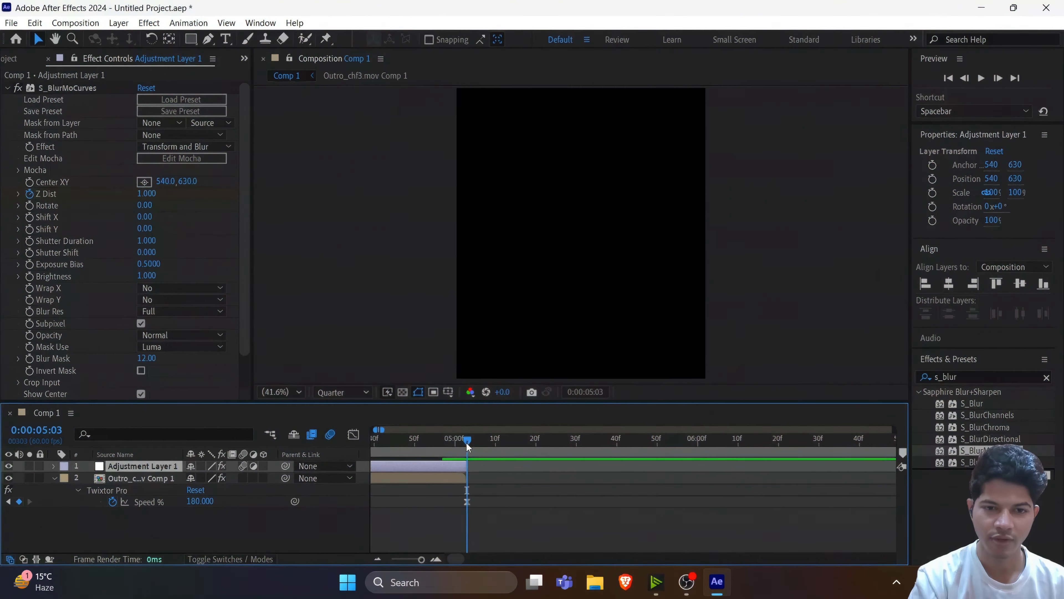
{"action": "left_click", "coordinate": [153, 197]}
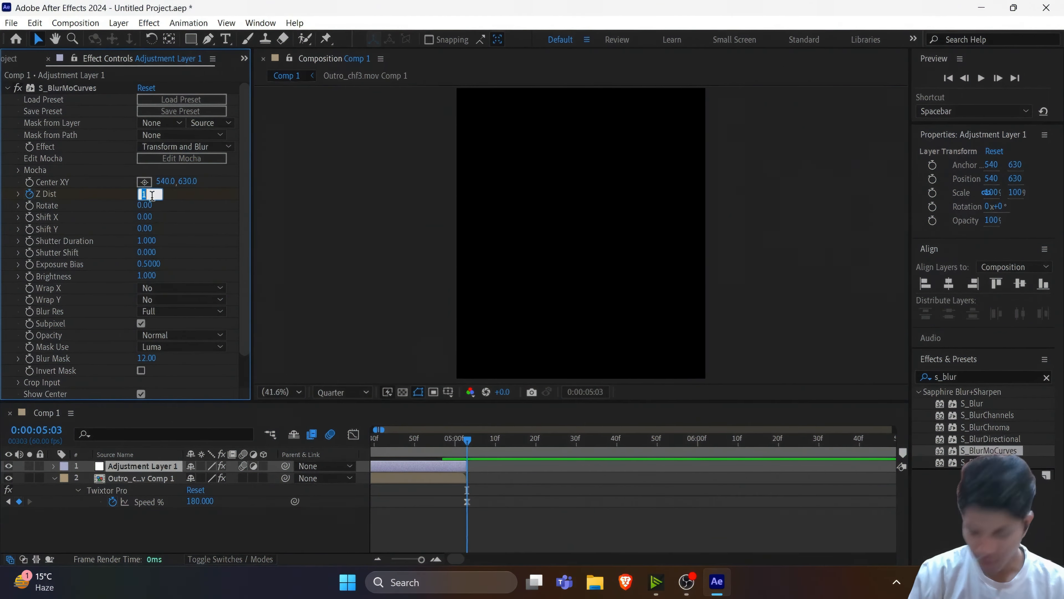
{"action": "type", "text": "0"}
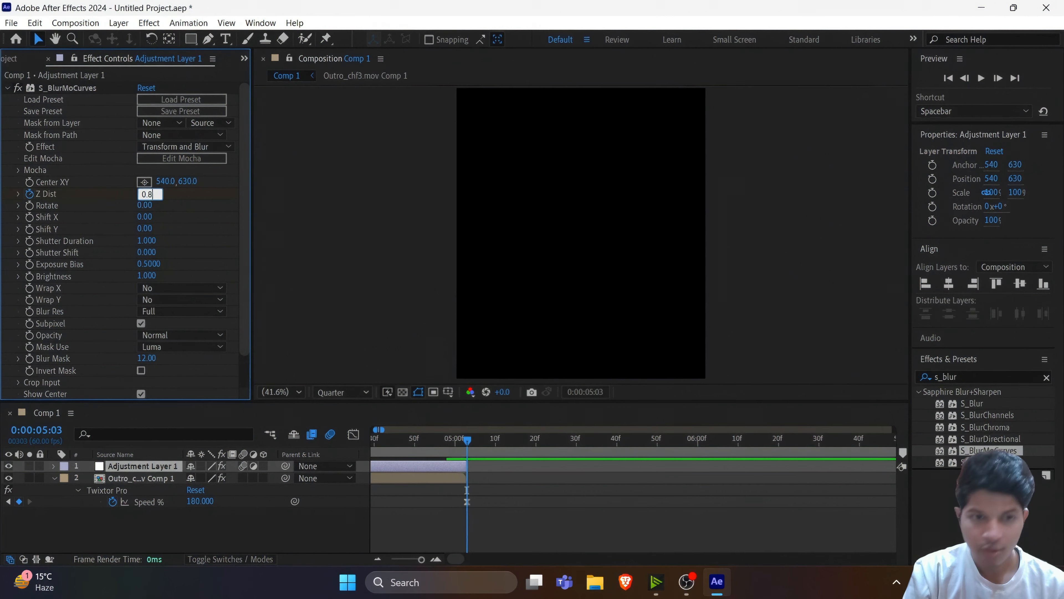
{"action": "type", "text": ".8"}
{"action": "key", "text": "Return"}
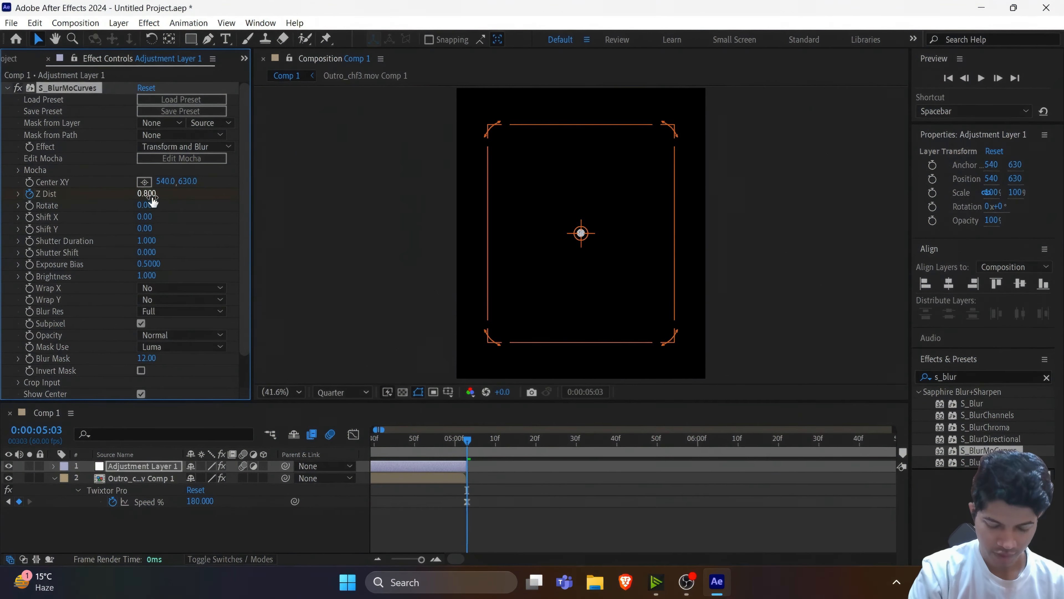
Step: Reveal the Z Dist keyframes of Adjustment Layer 1 and apply Easy Ease to both
{"action": "key", "text": "u"}
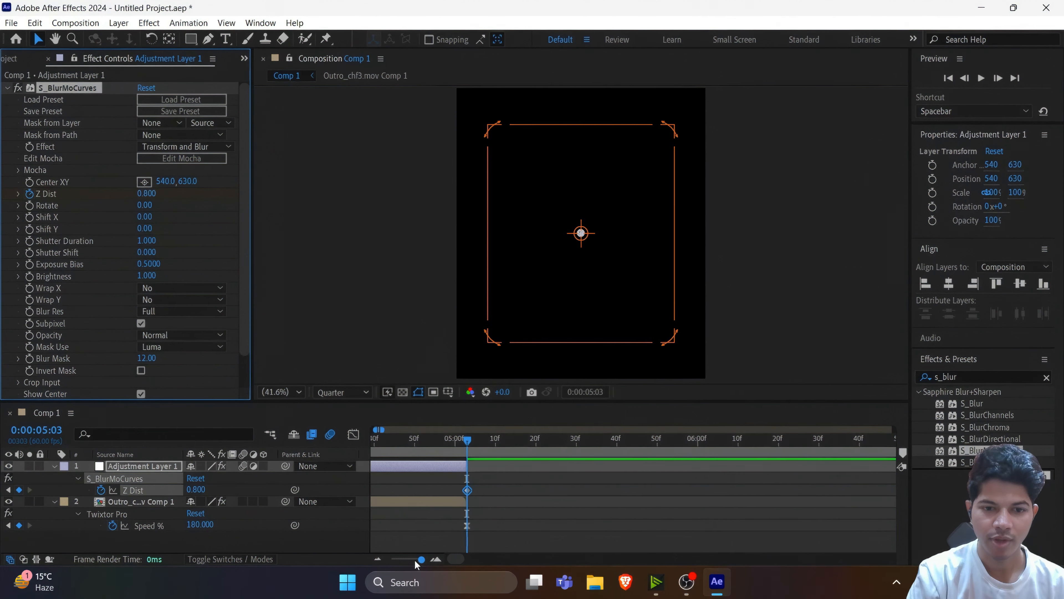
{"action": "mouse_move", "coordinate": [419, 561]}
{"action": "left_mouse_down"}
{"action": "mouse_move", "coordinate": [408, 562]}
{"action": "mouse_move", "coordinate": [421, 563]}
{"action": "left_mouse_up"}
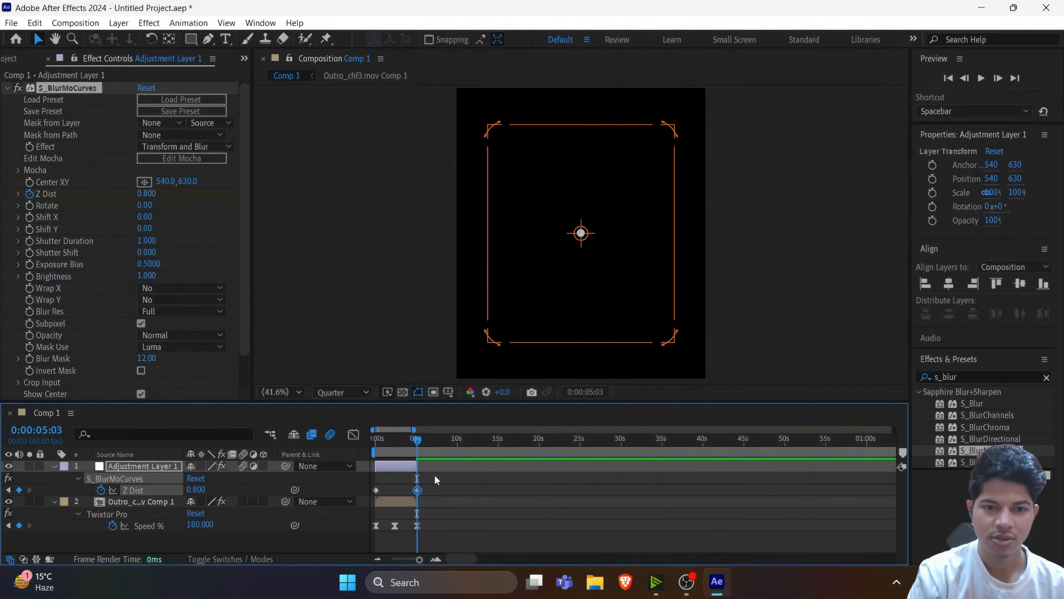
{"action": "left_click_drag", "start_coordinate": [437, 487], "coordinate": [367, 493]}
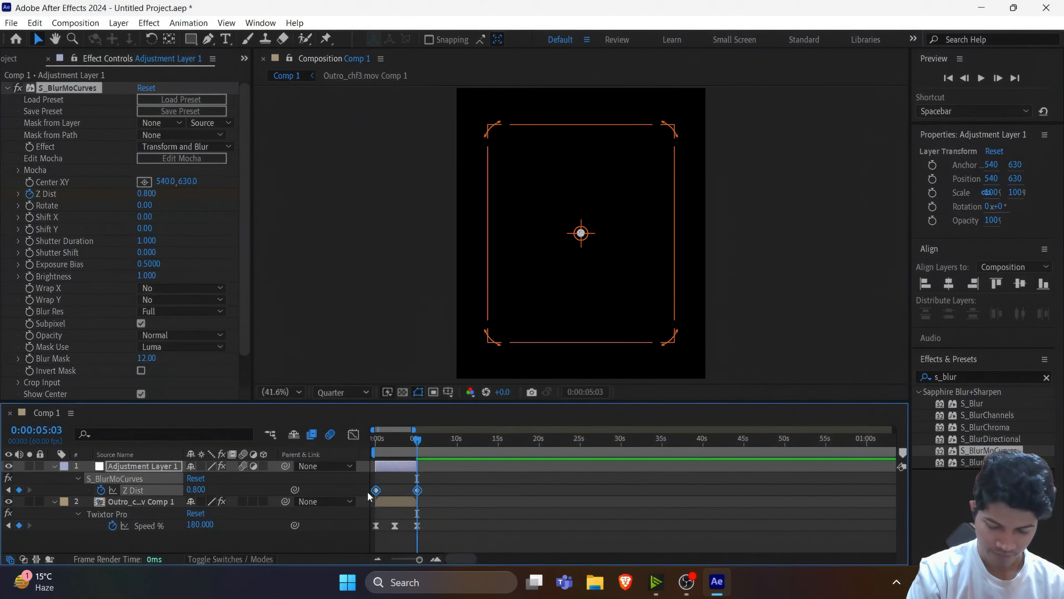
Step: Shape the Z Dist value graph in the Graph Editor by pulling the first keyframe's handle down and the last one's up, and scrub the zoom
{"action": "left_click", "coordinate": [355, 436]}
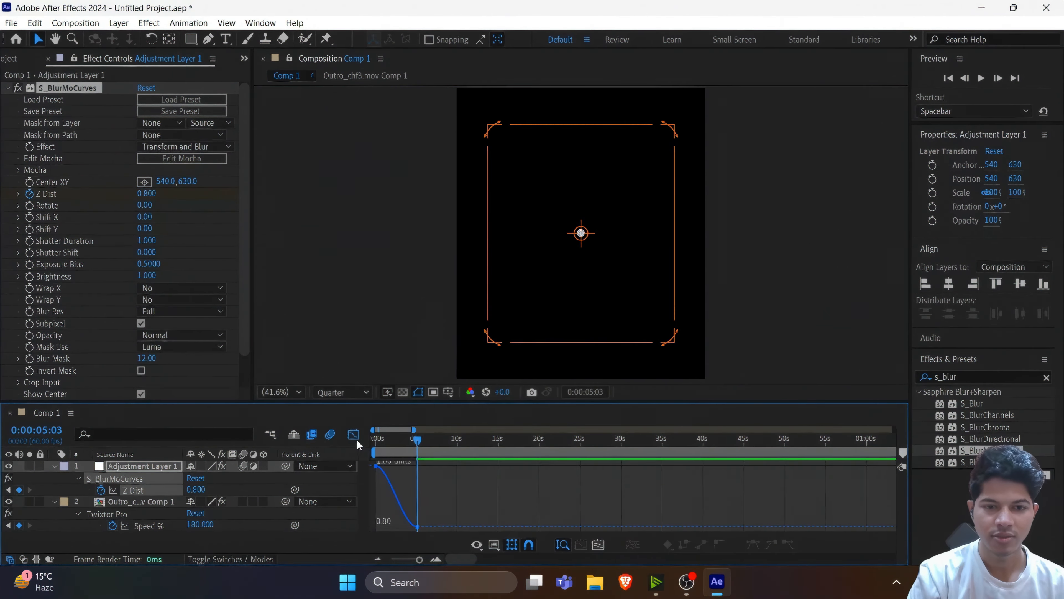
{"action": "left_click", "coordinate": [493, 545]}
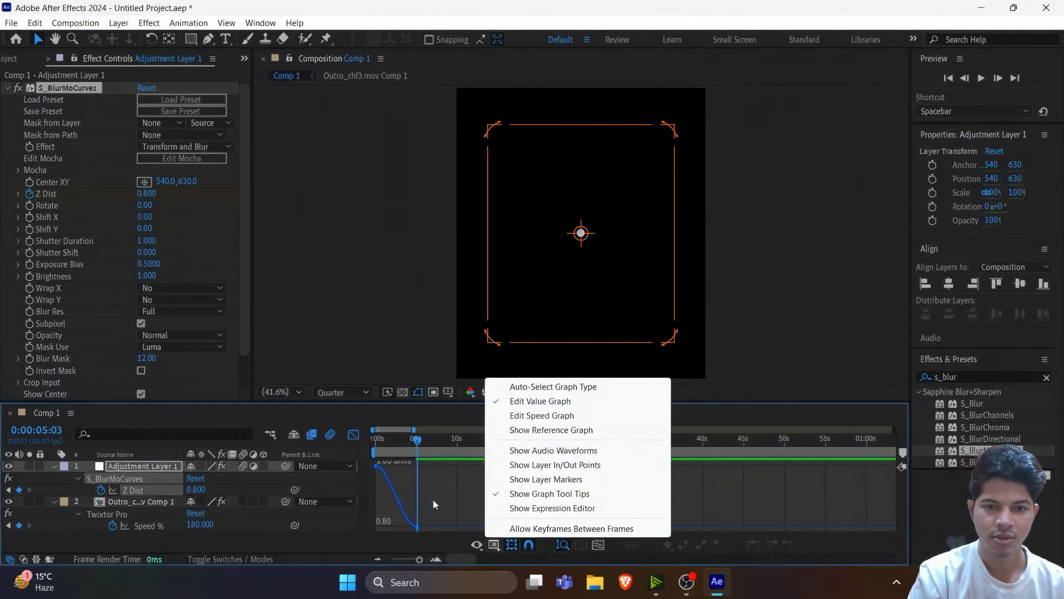
{"action": "left_click", "coordinate": [446, 479]}
{"action": "left_click_drag", "start_coordinate": [425, 509], "coordinate": [380, 555]}
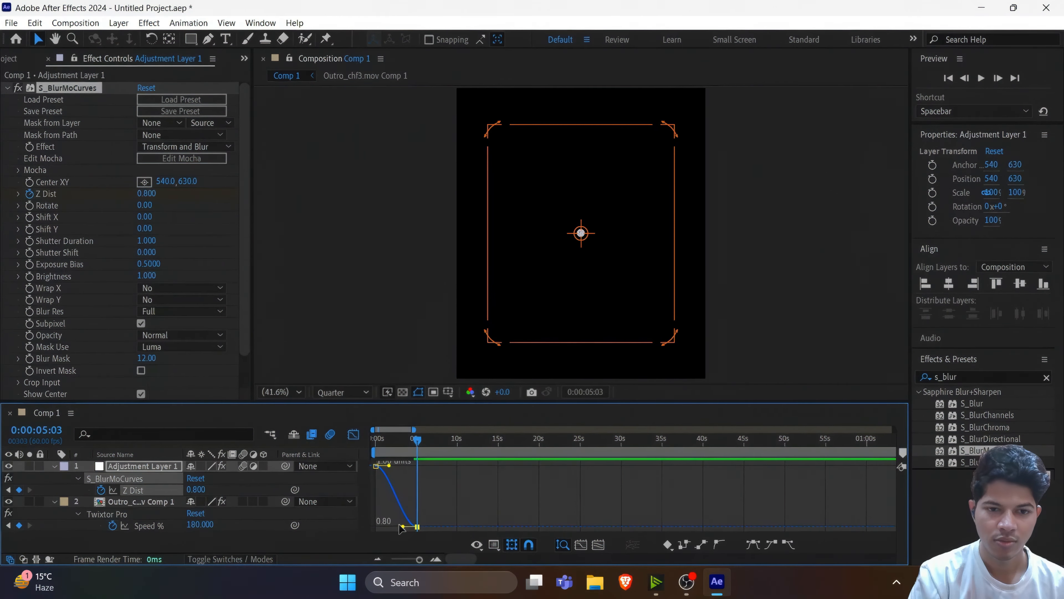
{"action": "left_click_drag", "start_coordinate": [402, 527], "coordinate": [386, 500]}
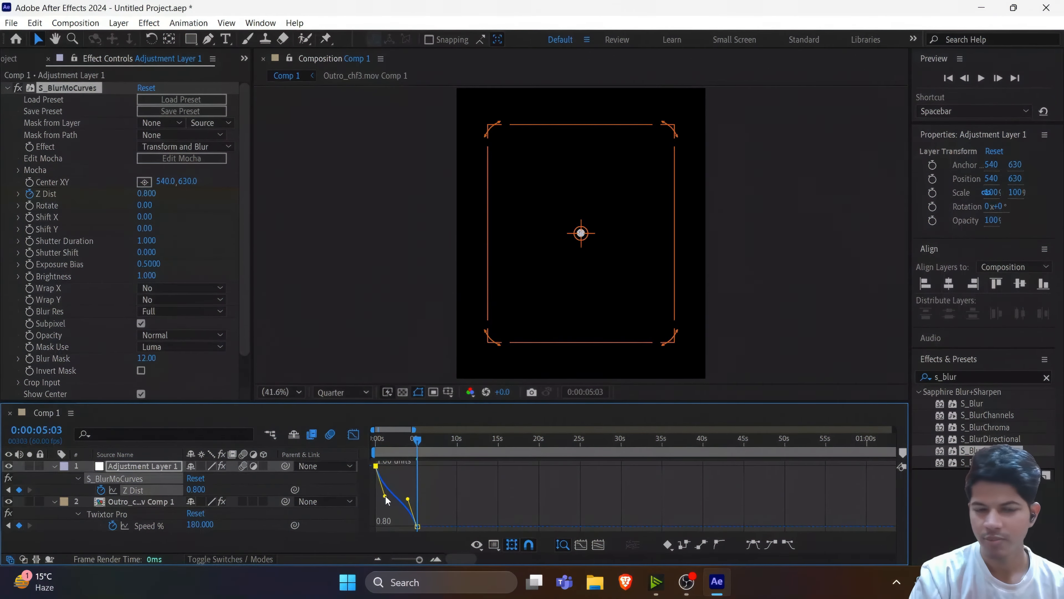
{"action": "left_click", "coordinate": [375, 439]}
{"action": "left_click_drag", "start_coordinate": [376, 437], "coordinate": [412, 447]}
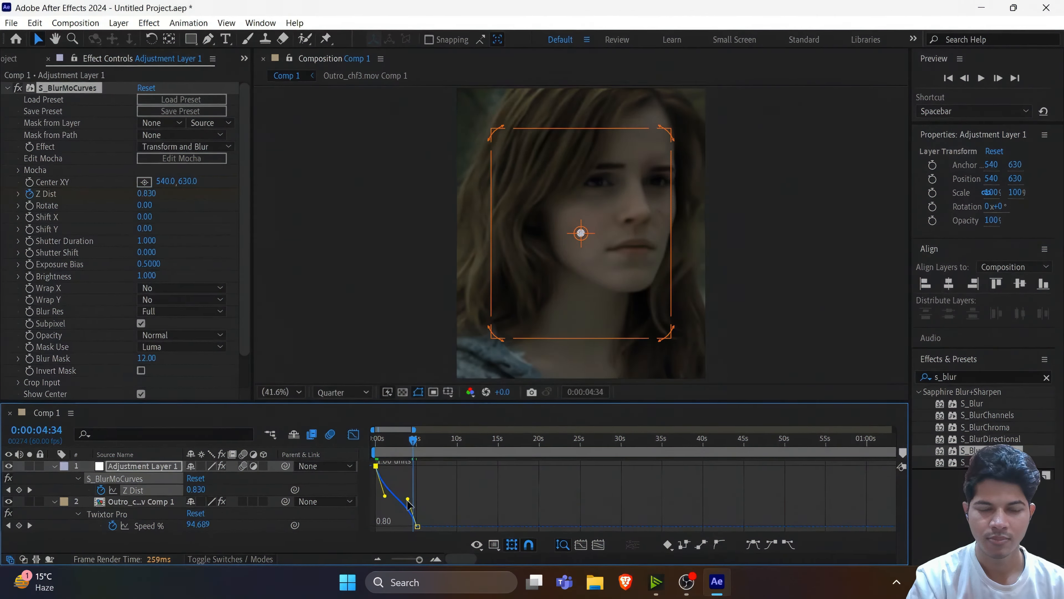
{"action": "left_click_drag", "start_coordinate": [408, 500], "coordinate": [410, 498]}
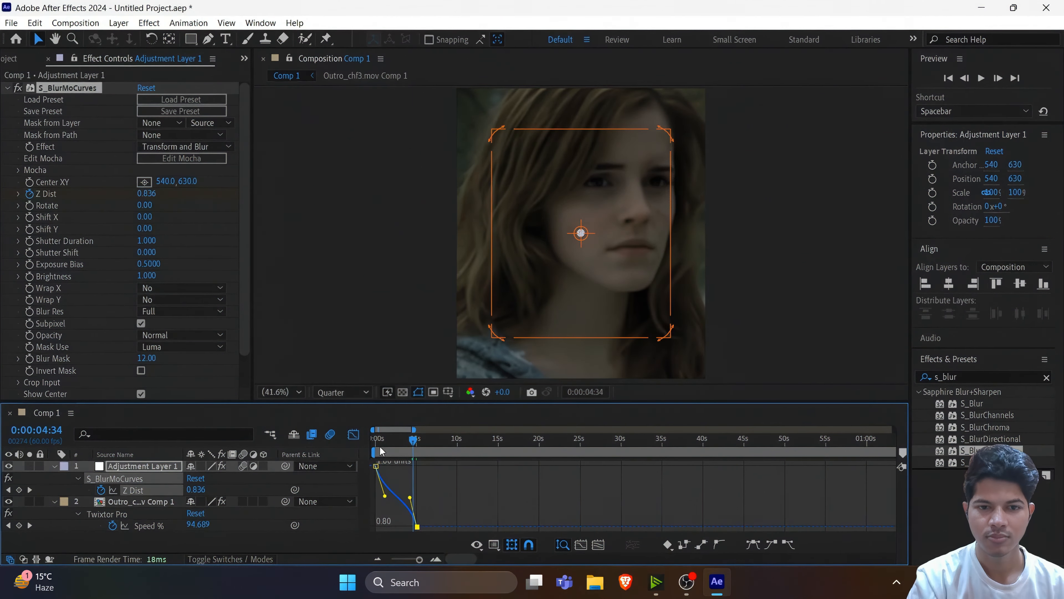
{"action": "left_click_drag", "start_coordinate": [398, 450], "coordinate": [416, 459]}
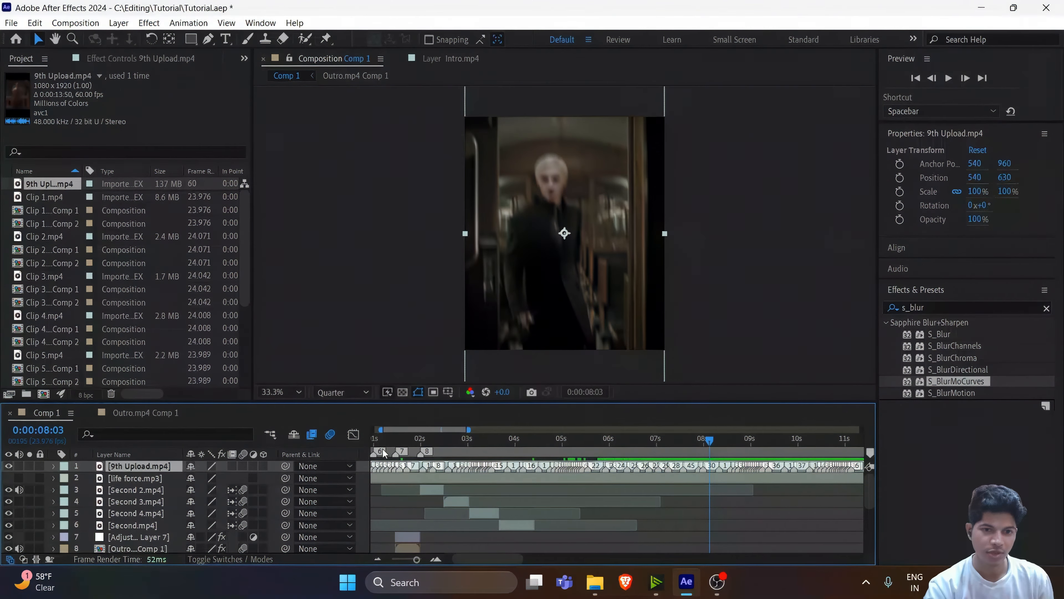
Step: Hide the 9th Upload.mp4 reference layer and scrub to the intro at 0:00:00:08
{"action": "left_click", "coordinate": [8, 466]}
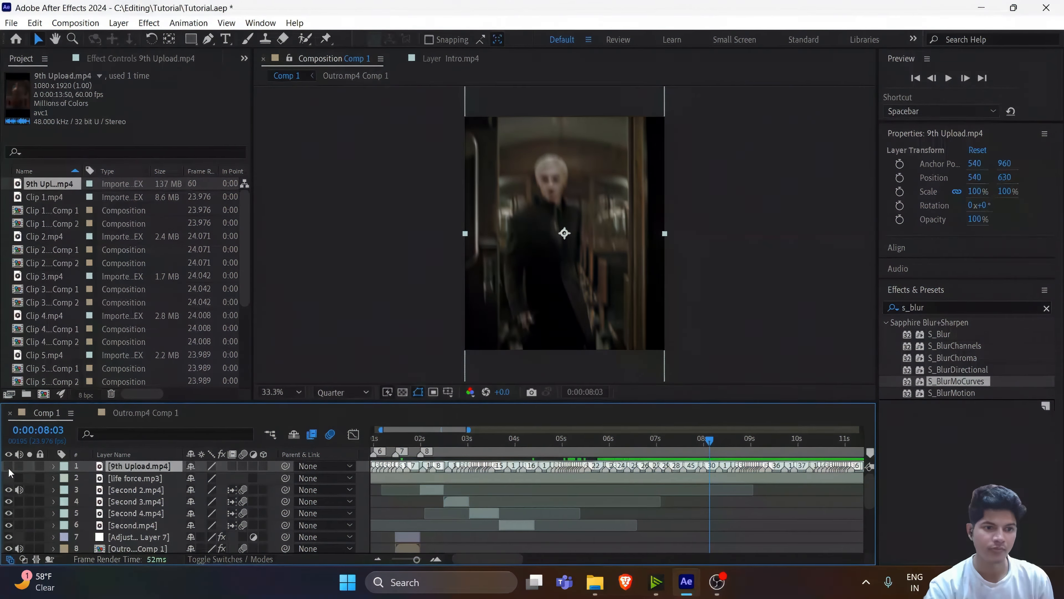
{"action": "left_click_drag", "start_coordinate": [378, 440], "coordinate": [375, 448]}
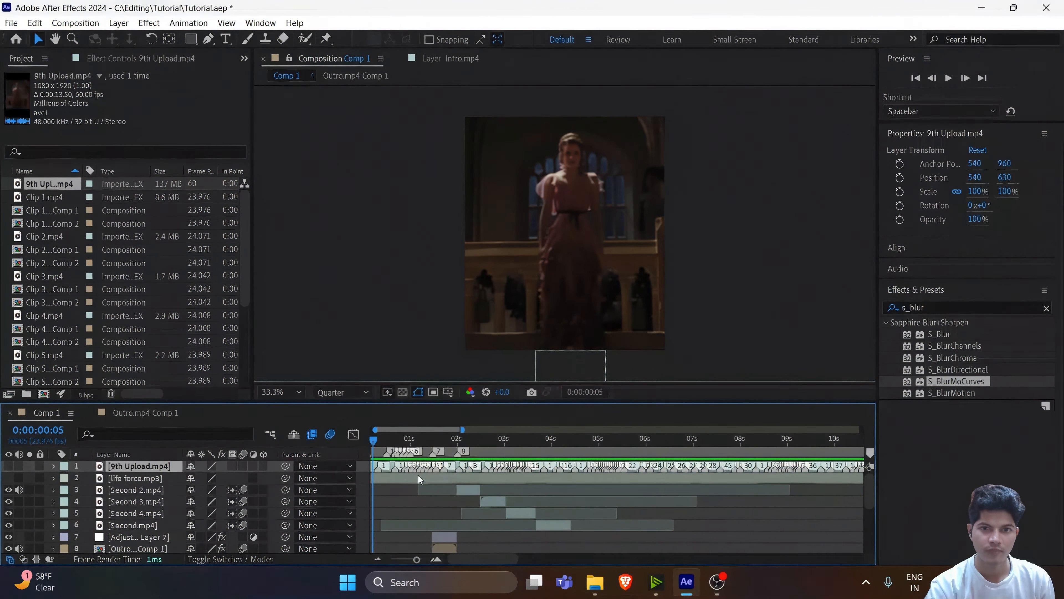
{"action": "scroll", "coordinate": [396, 518], "scroll_direction": "down", "scroll_amount": 3}
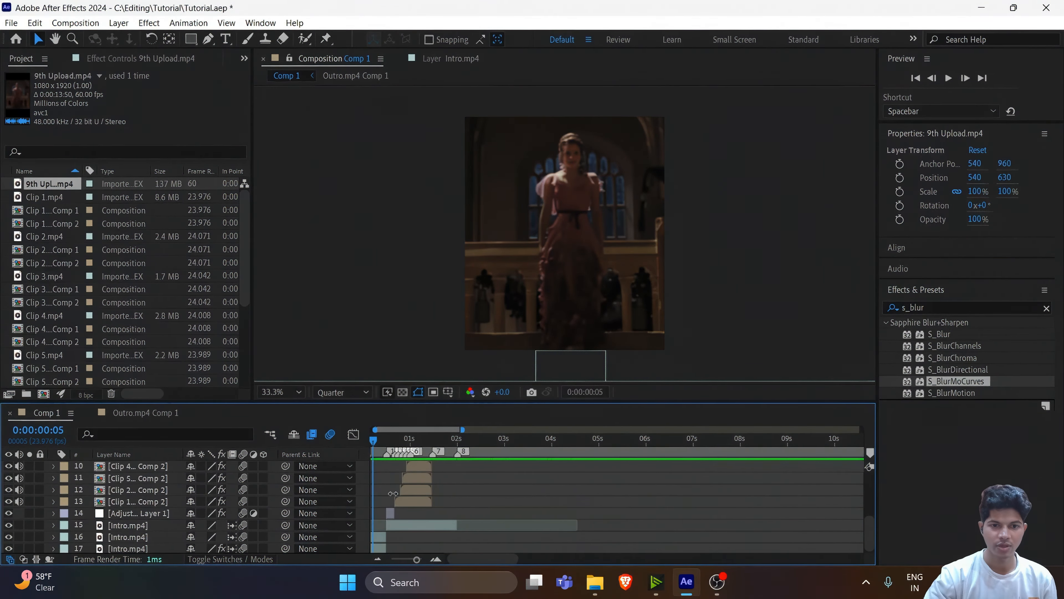
{"action": "left_click_drag", "start_coordinate": [376, 443], "coordinate": [380, 440]}
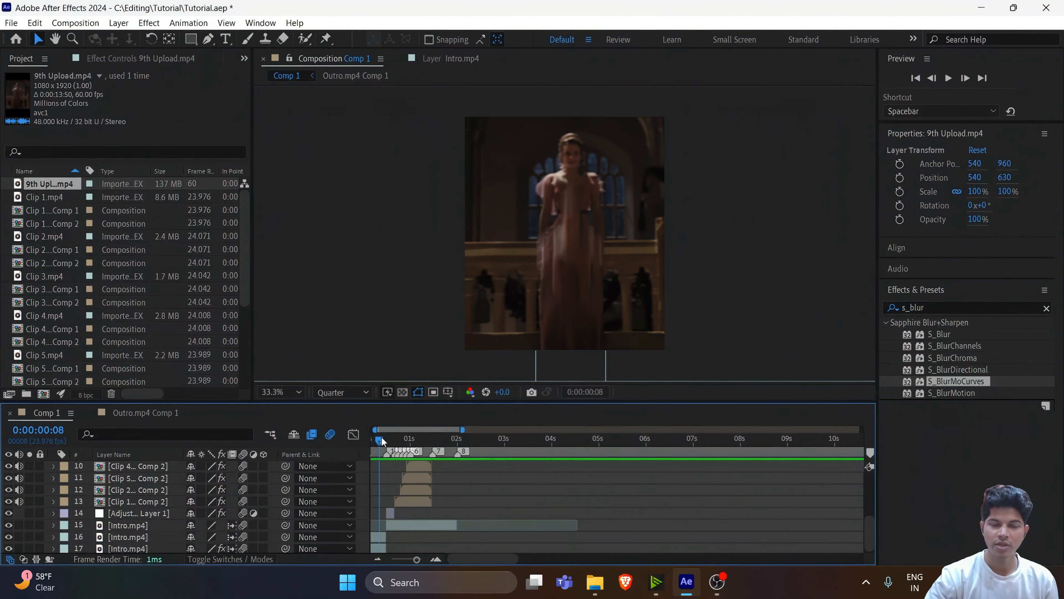
{"action": "left_click_drag", "start_coordinate": [417, 559], "coordinate": [418, 560]}
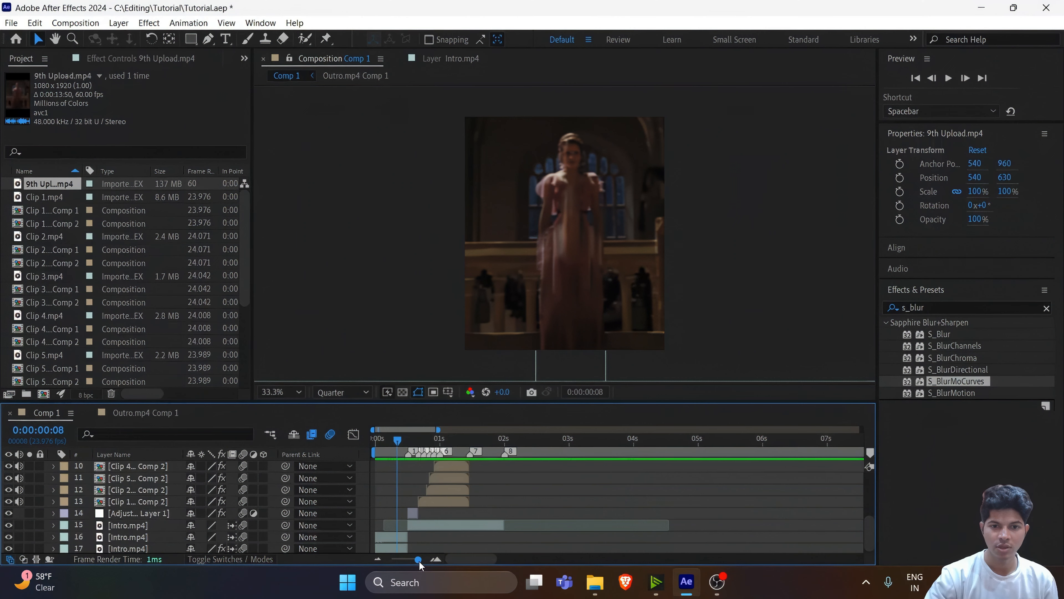
Step: Extend the start of the masked Second 2.mp4 layer from 0:00:02:00 back to about 0:00:01:17
{"action": "scroll", "coordinate": [520, 530], "scroll_direction": "up", "scroll_amount": 3}
{"action": "left_click", "coordinate": [516, 441]}
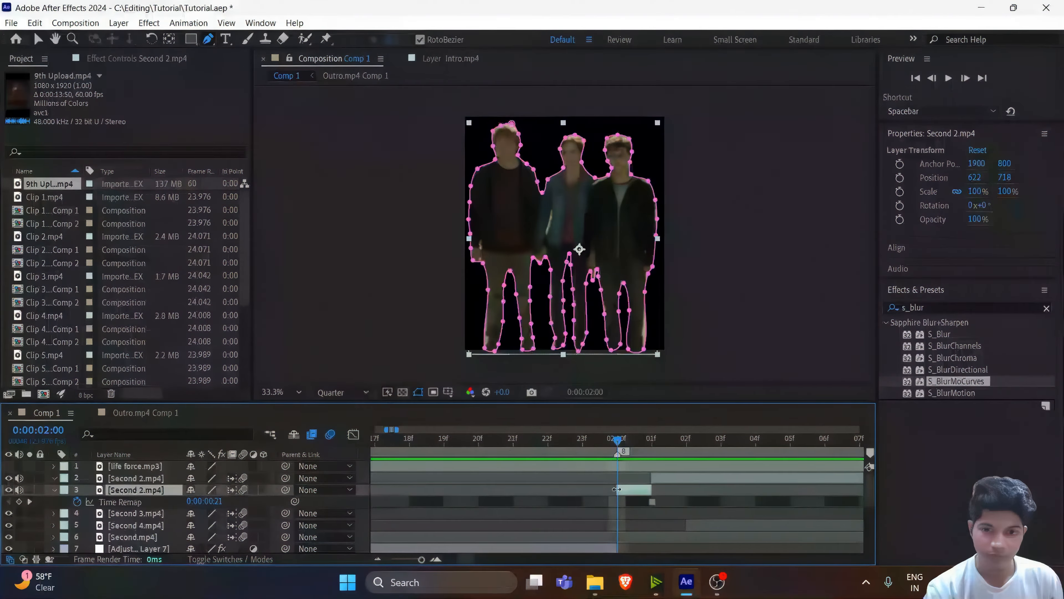
{"action": "left_click_drag", "start_coordinate": [617, 489], "coordinate": [444, 489]}
{"action": "left_click_drag", "start_coordinate": [422, 559], "coordinate": [425, 559]}
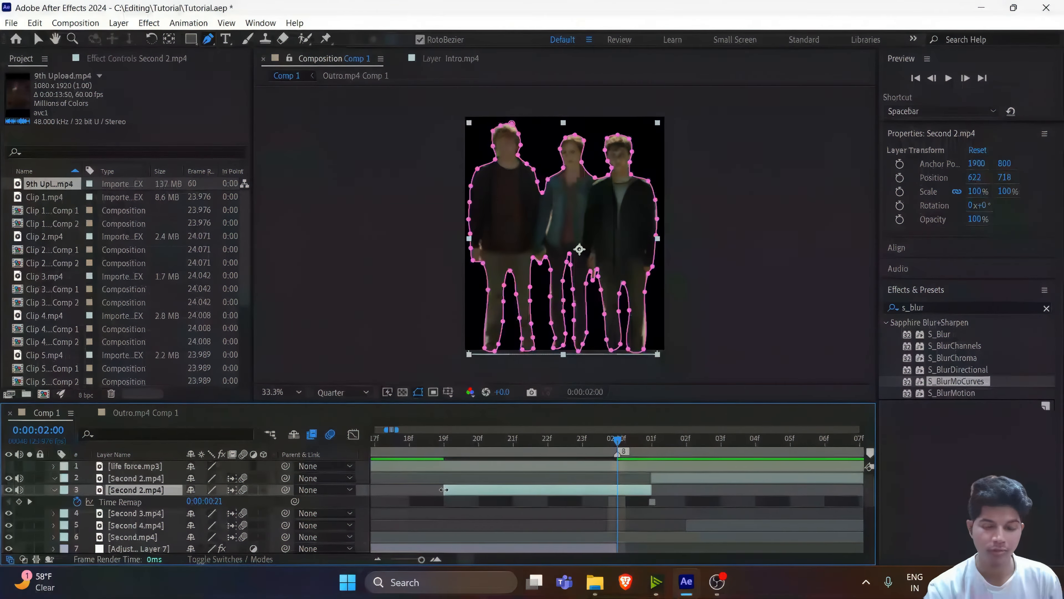
{"action": "left_click_drag", "start_coordinate": [442, 492], "coordinate": [374, 491]}
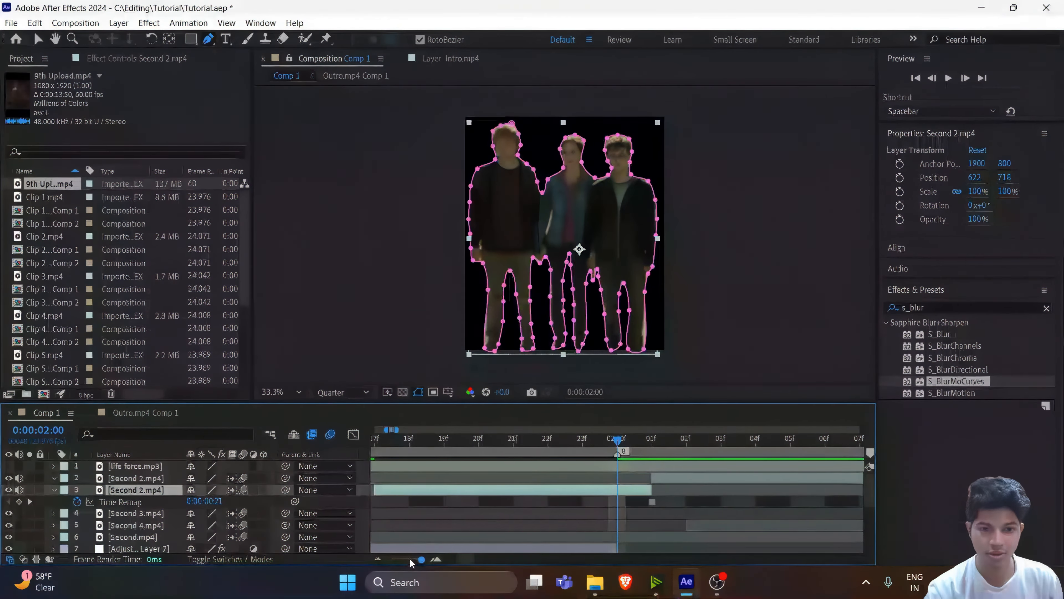
{"action": "left_click_drag", "start_coordinate": [422, 560], "coordinate": [409, 559]}
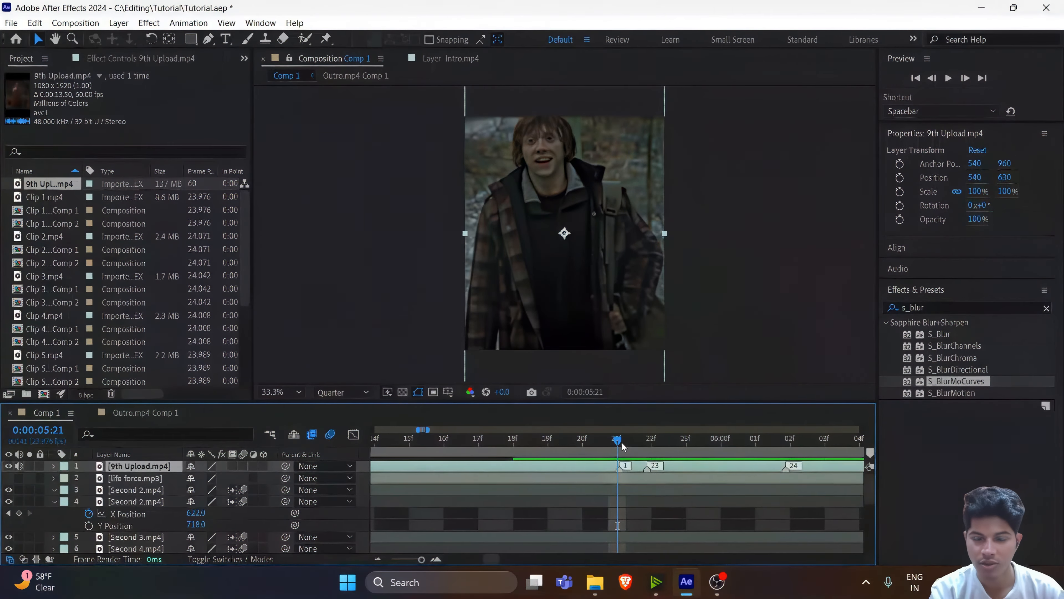
Step: Scrub the 9th Upload.mp4 reference around 0:00:06:02 to examine how the masked trio enters before the group shot
{"action": "left_click_drag", "start_coordinate": [623, 446], "coordinate": [784, 452]}
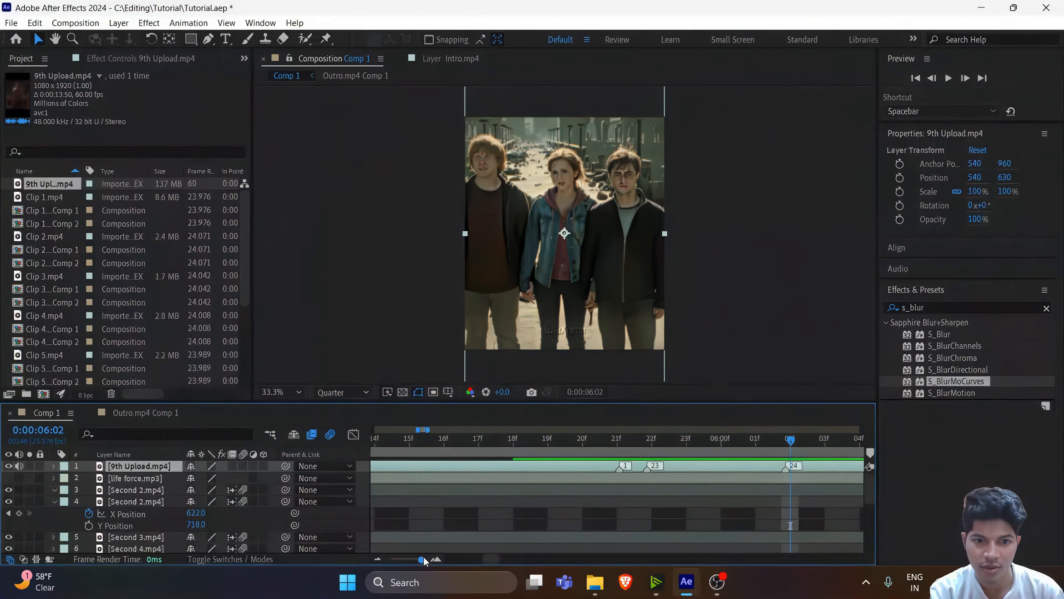
{"action": "left_click_drag", "start_coordinate": [423, 559], "coordinate": [419, 559]}
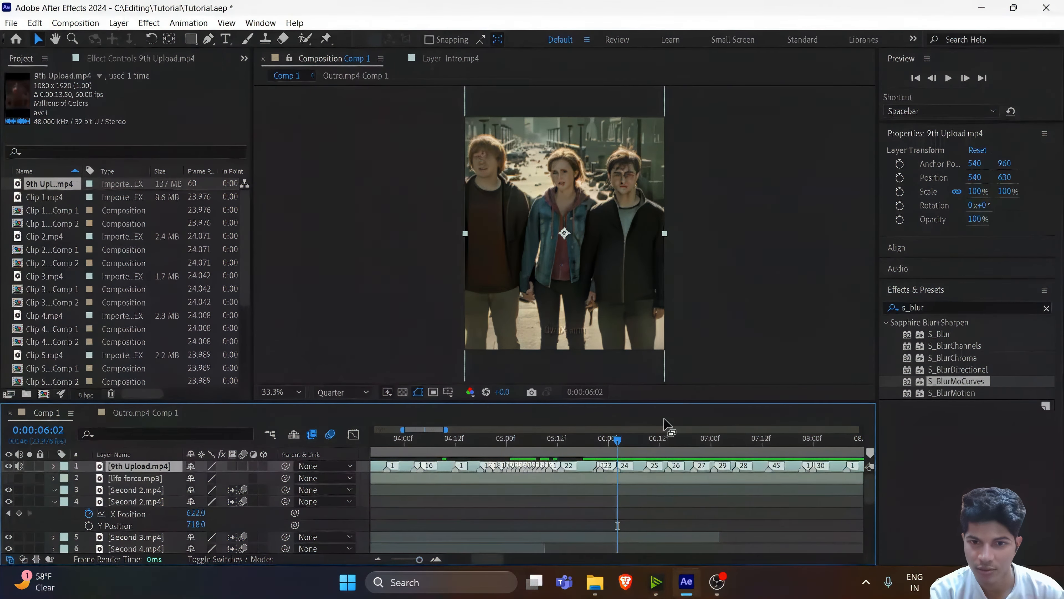
{"action": "left_click_drag", "start_coordinate": [619, 444], "coordinate": [560, 470]}
{"action": "left_click_drag", "start_coordinate": [419, 558], "coordinate": [392, 559]}
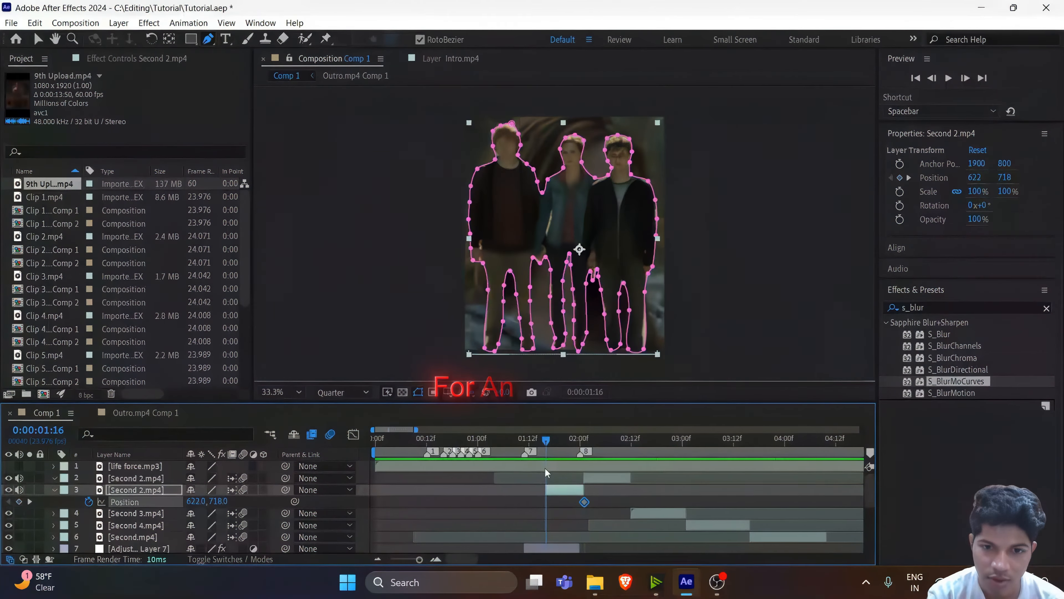
Step: Keyframe the masked Second 2.mp4 layer out of frame at 0:00:01:16 with X position -528, and Easy Ease both Position keyframes
{"action": "left_click_drag", "start_coordinate": [203, 502], "coordinate": [0, 506]}
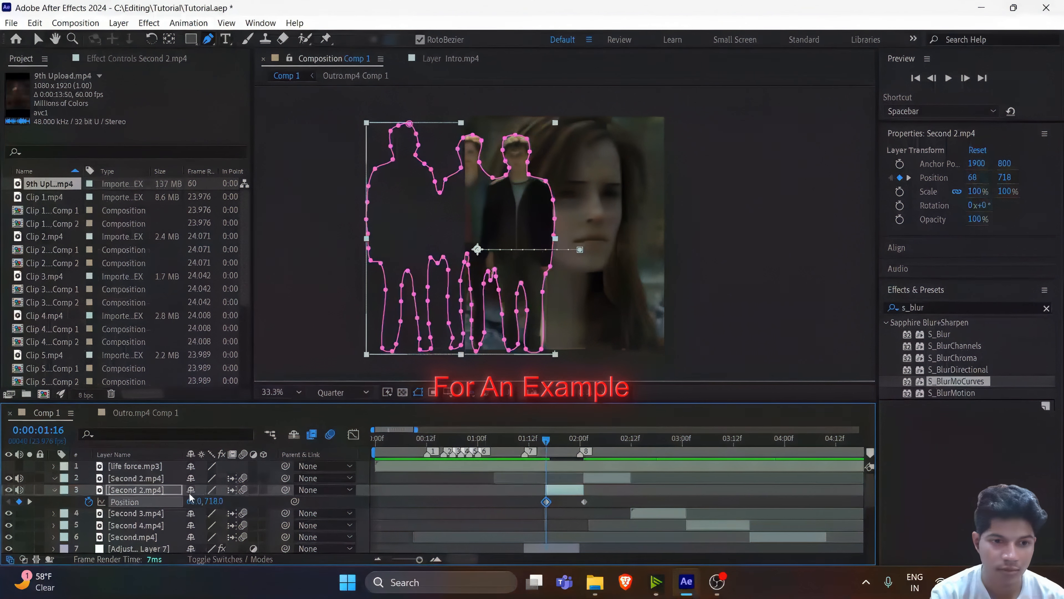
{"action": "left_click", "coordinate": [192, 502]}
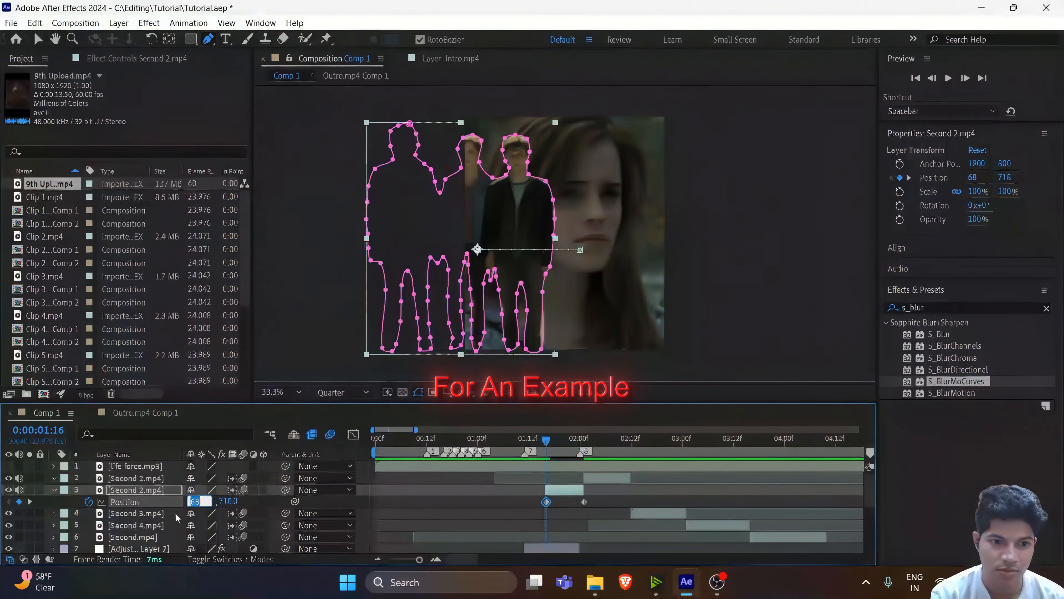
{"action": "left_click", "coordinate": [173, 502]}
{"action": "left_click_drag", "start_coordinate": [192, 501], "coordinate": [68, 499]}
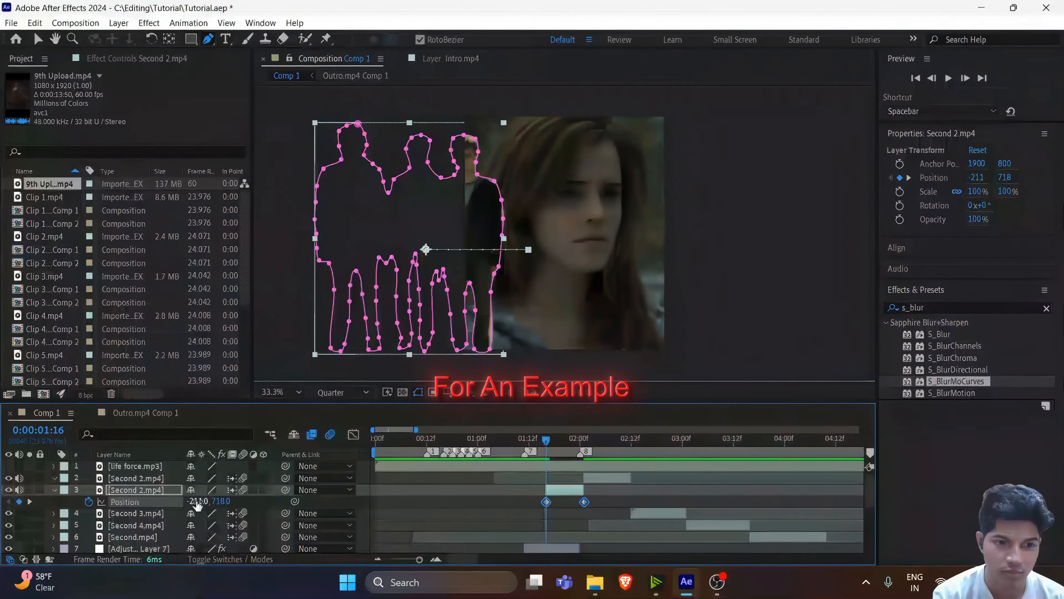
{"action": "left_click_drag", "start_coordinate": [192, 501], "coordinate": [52, 512]}
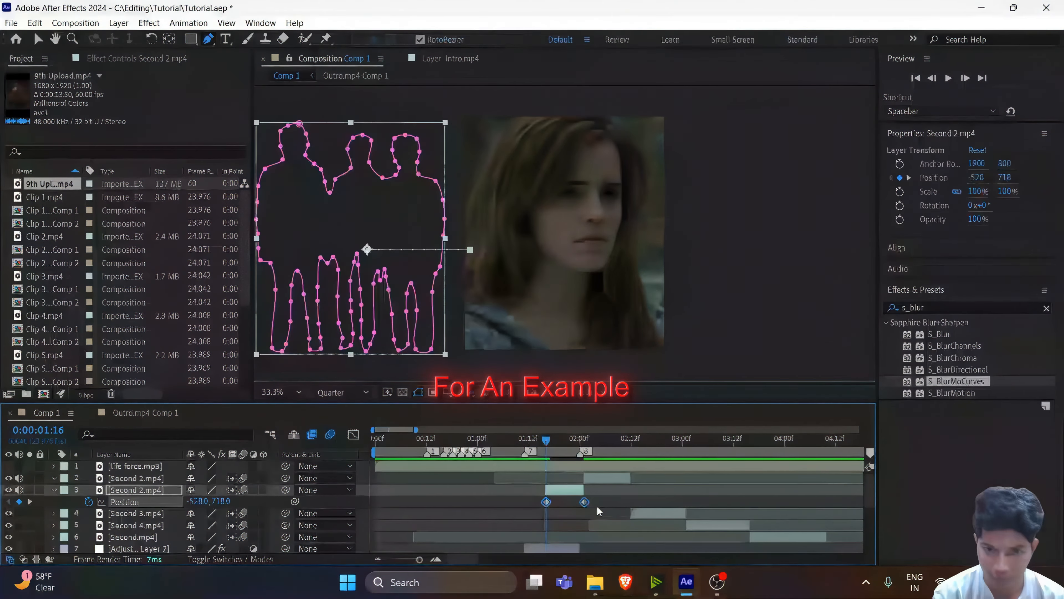
{"action": "key", "text": "F9"}
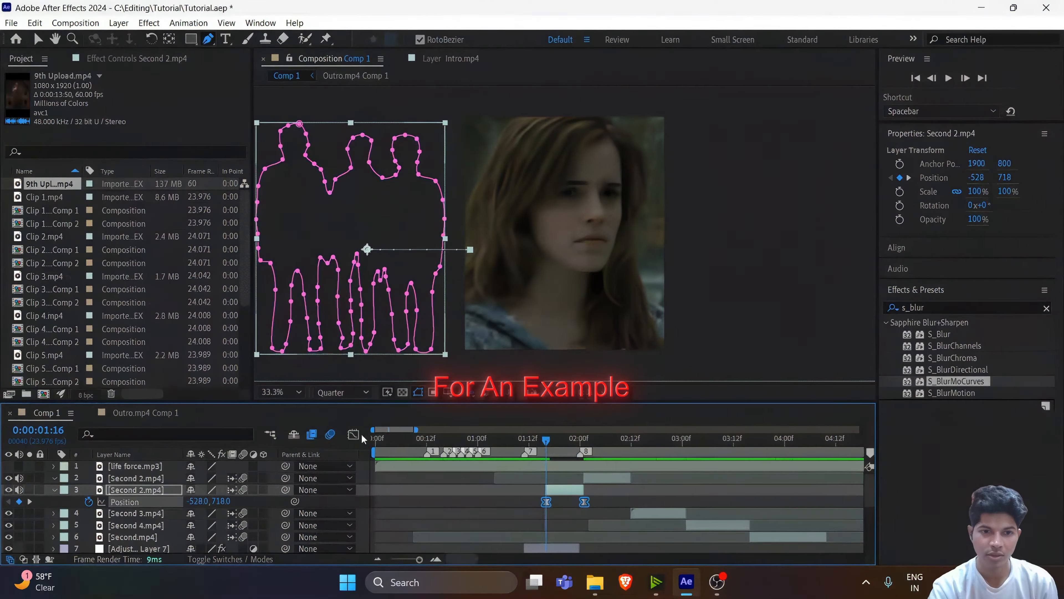
Step: Separate the Position dimensions of the masked Second 2.mp4 layer and remove its Y Position keyframes
{"action": "right_click", "coordinate": [155, 502]}
{"action": "left_click", "coordinate": [223, 332]}
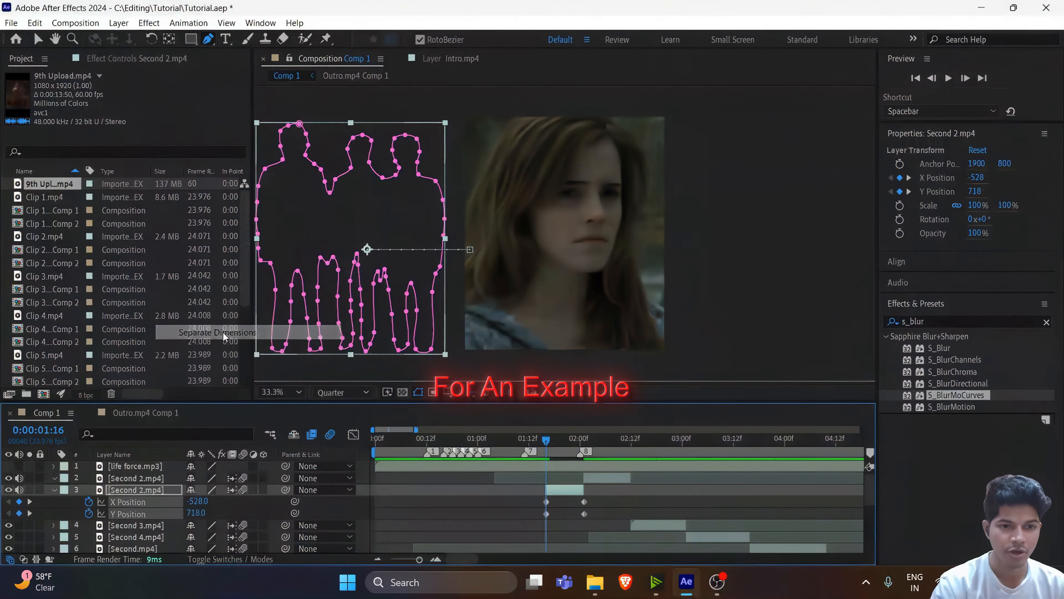
{"action": "left_click", "coordinate": [77, 513]}
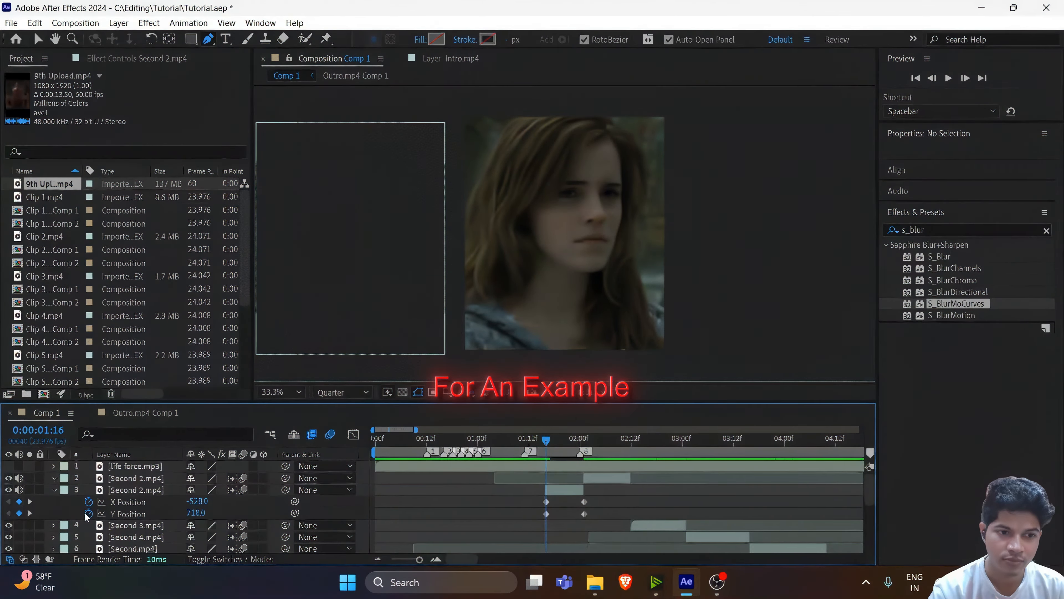
{"action": "left_click", "coordinate": [86, 513]}
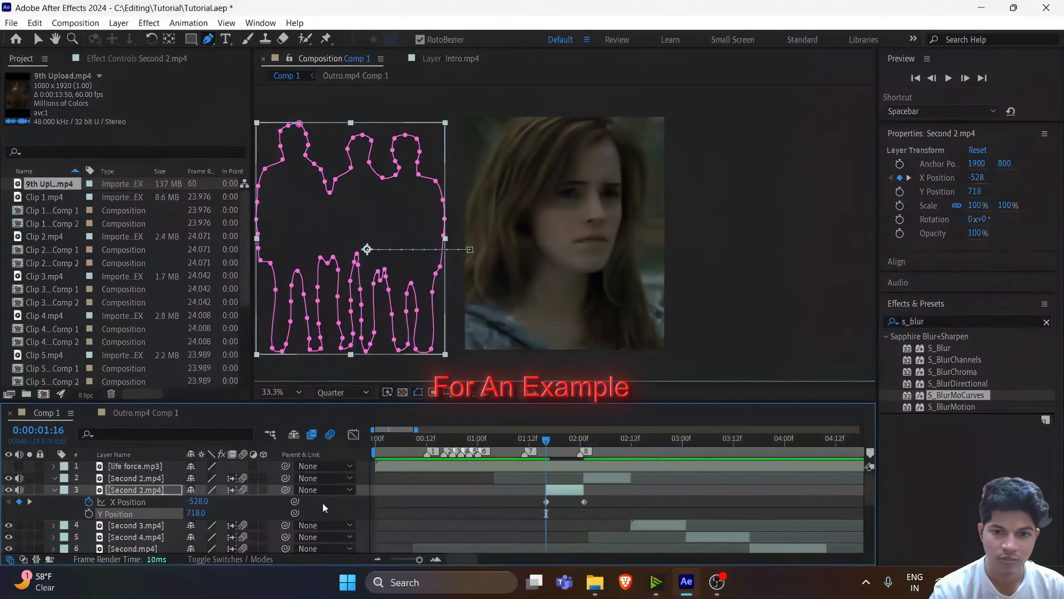
Step: Easy Ease both X Position keyframes and, in the Graph Editor, pull the last keyframe's handle back toward the first keyframe
{"action": "left_click_drag", "start_coordinate": [520, 497], "coordinate": [647, 515]}
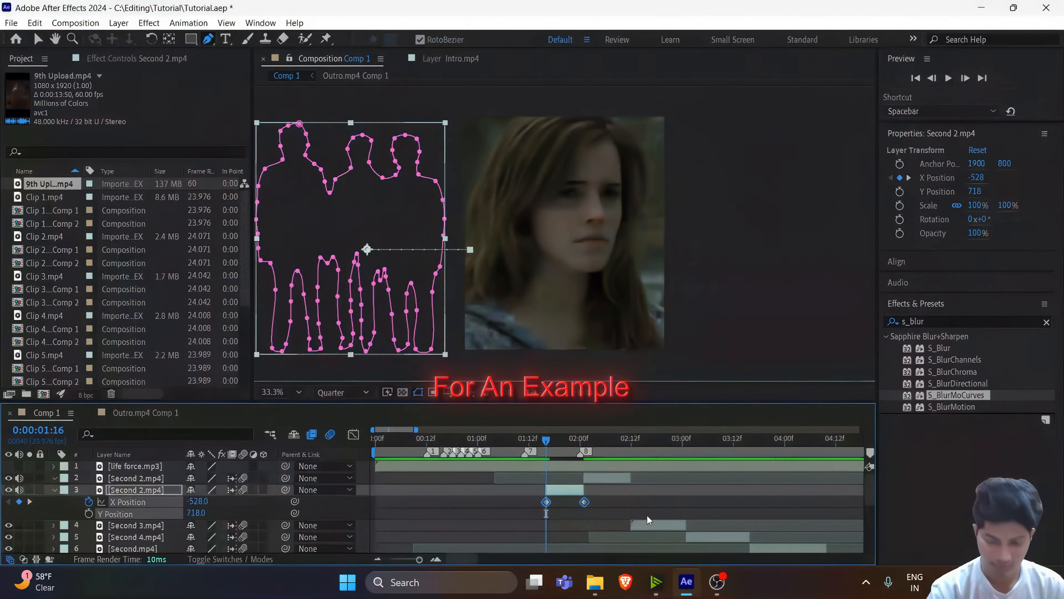
{"action": "key", "text": "F9"}
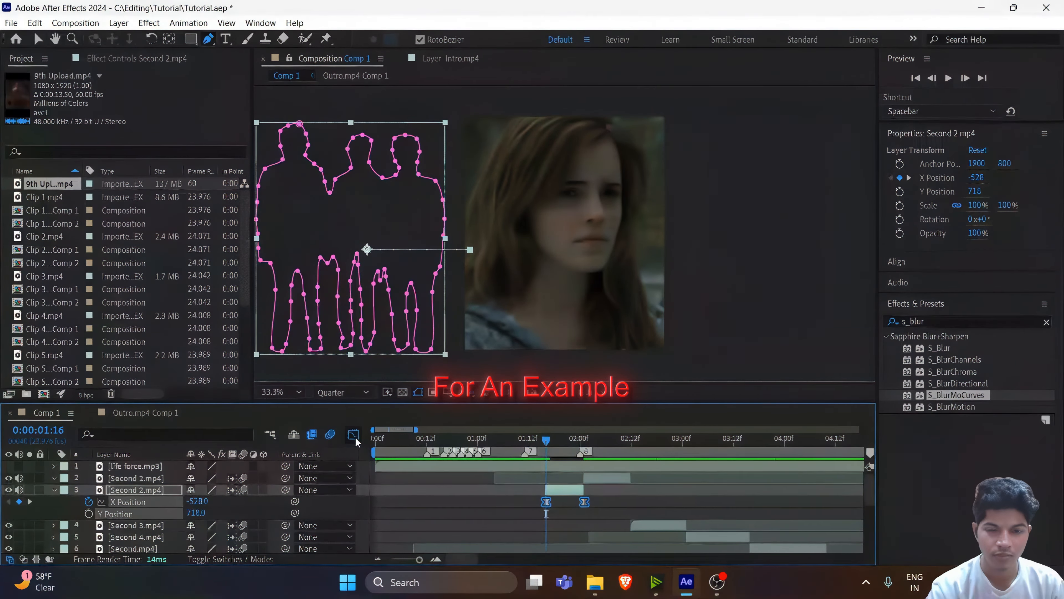
{"action": "left_click", "coordinate": [354, 435]}
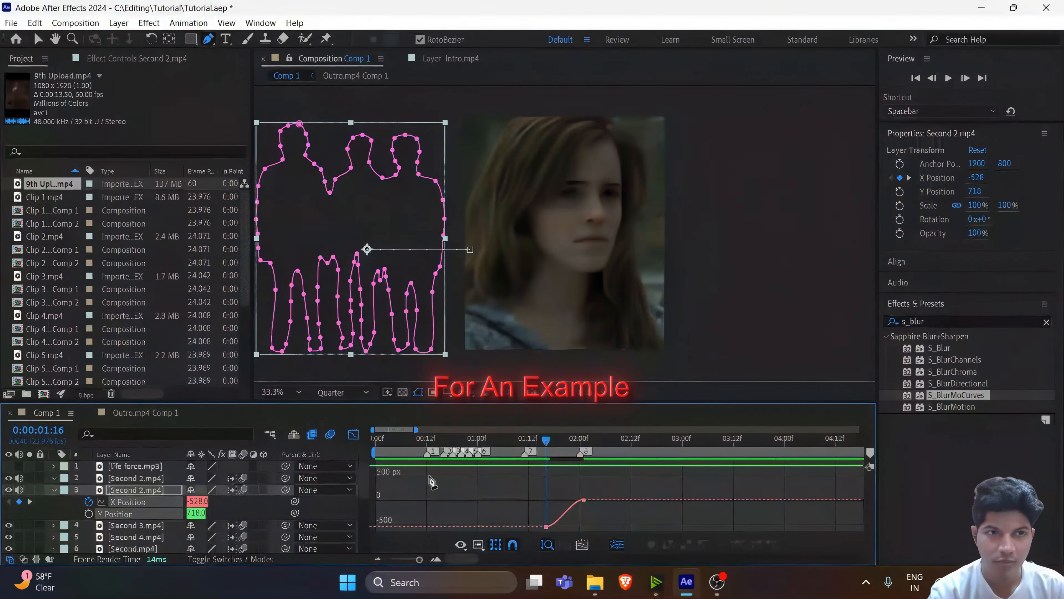
{"action": "left_click", "coordinate": [39, 38]}
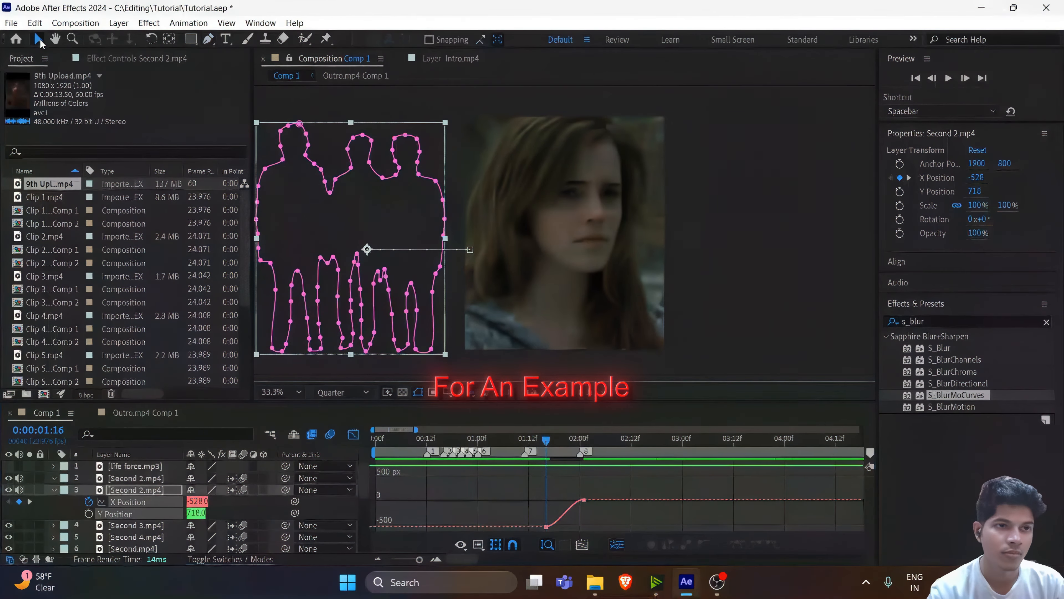
{"action": "left_click_drag", "start_coordinate": [569, 492], "coordinate": [623, 526]}
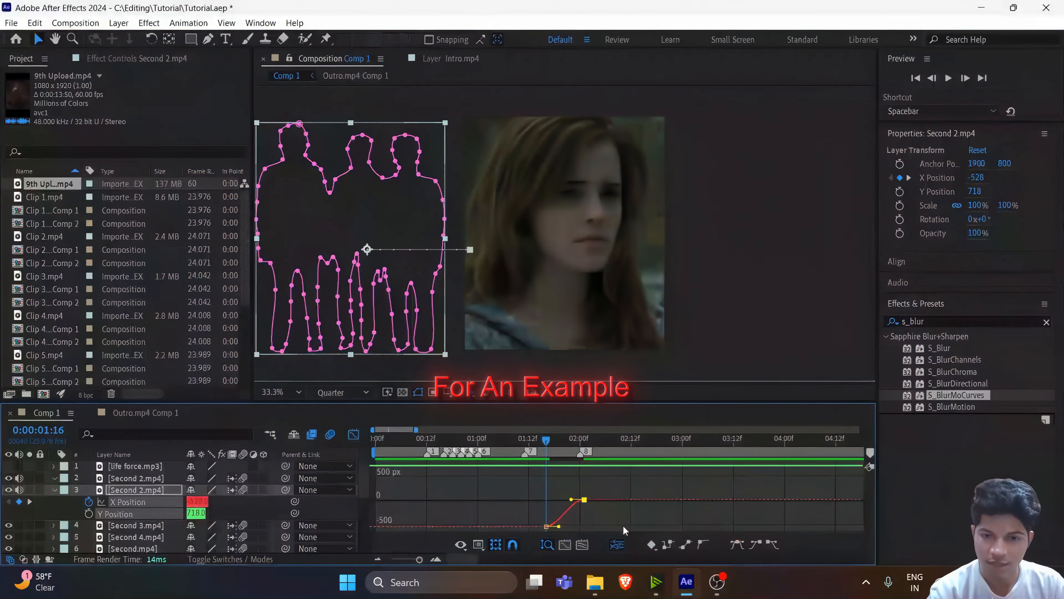
{"action": "left_click_drag", "start_coordinate": [415, 560], "coordinate": [424, 560]}
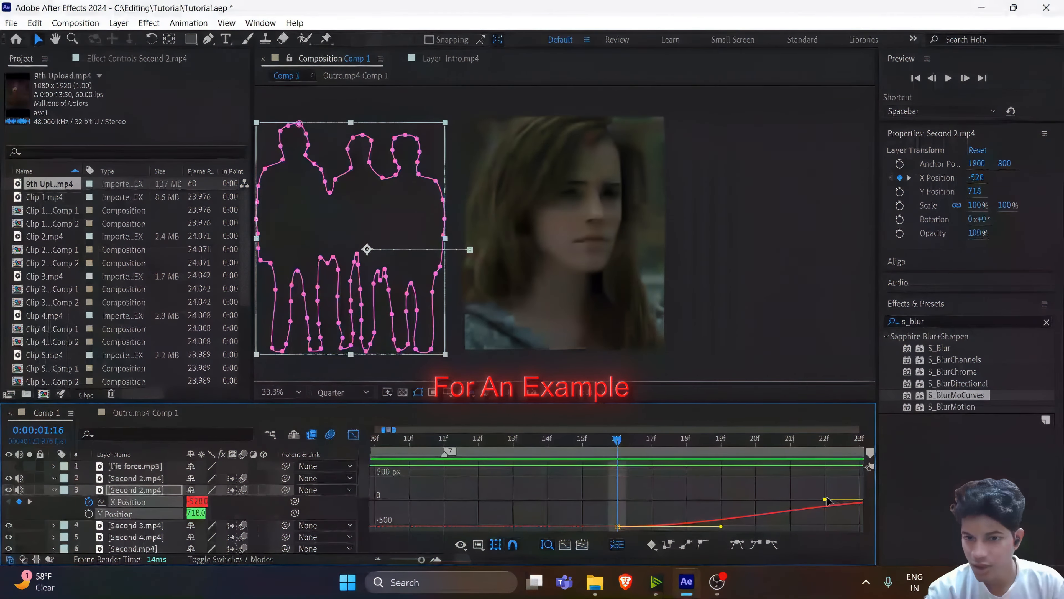
{"action": "left_click_drag", "start_coordinate": [824, 502], "coordinate": [752, 503]}
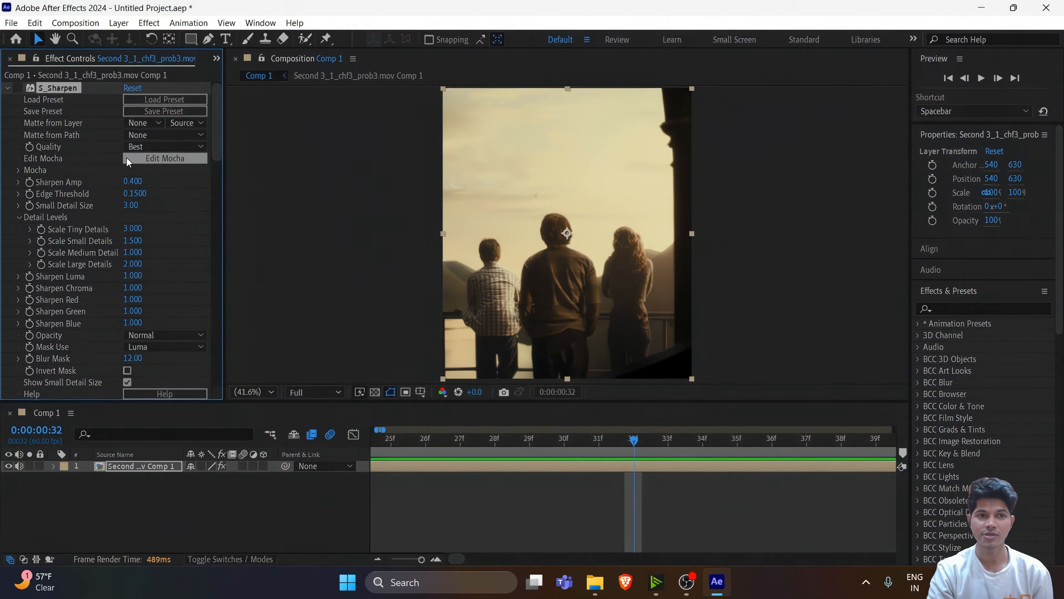
Step: Enable the S_Sharpen effect on the Second 3_1_chf3_prob3.mov Comp 1 layer
{"action": "left_click", "coordinate": [17, 88]}
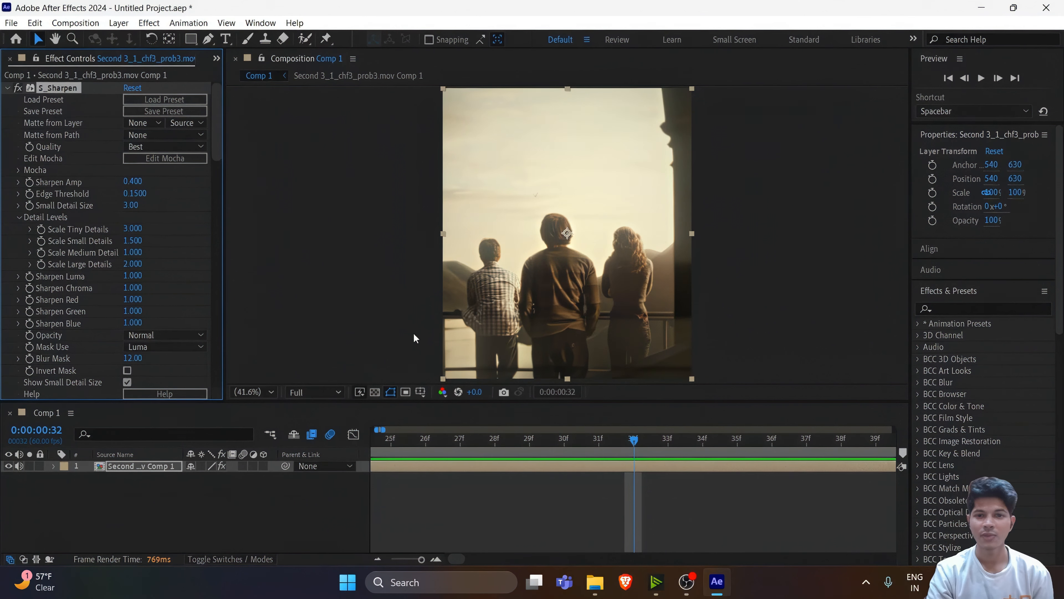